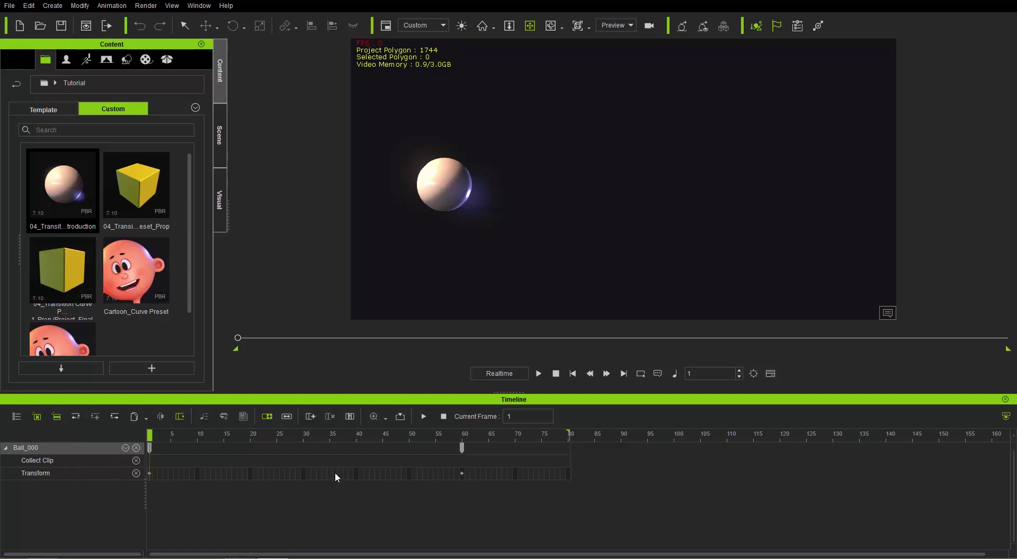
Play the ball animation from frame 1 to frame 60 a few times, then select the frame-60 Transform key
{"action": "left_click", "coordinate": [462, 441]}
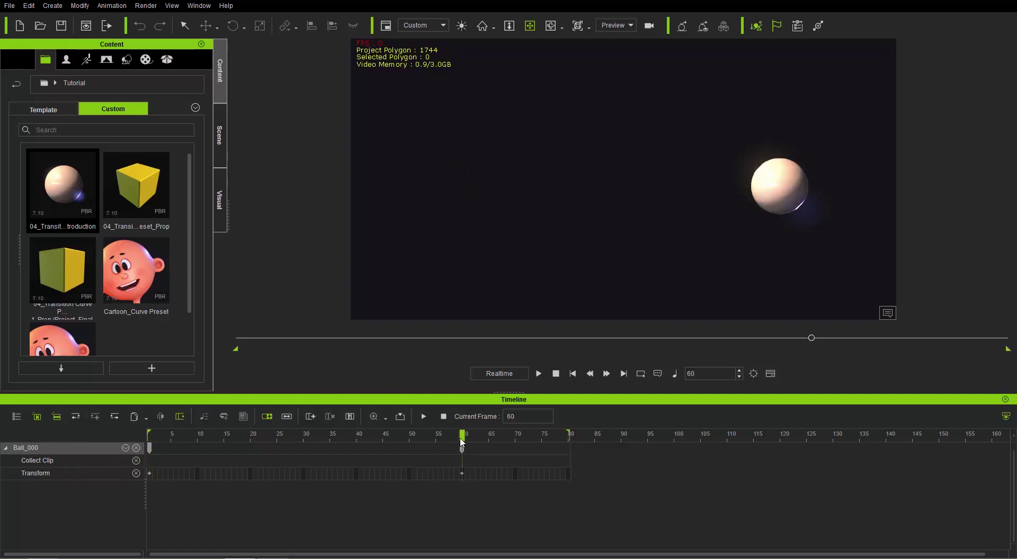
{"action": "left_click", "coordinate": [555, 374]}
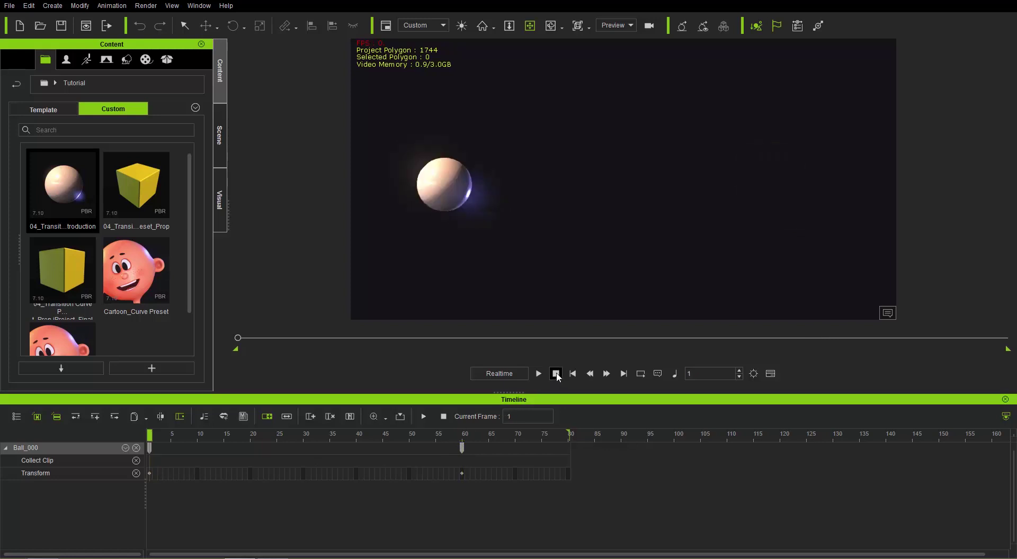
{"action": "left_click", "coordinate": [539, 374]}
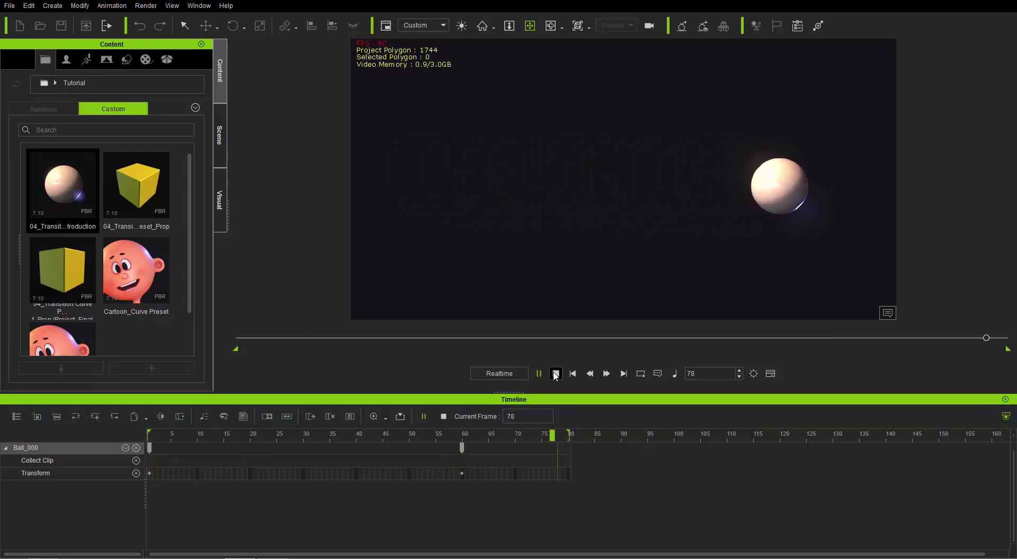
{"action": "left_click", "coordinate": [539, 374]}
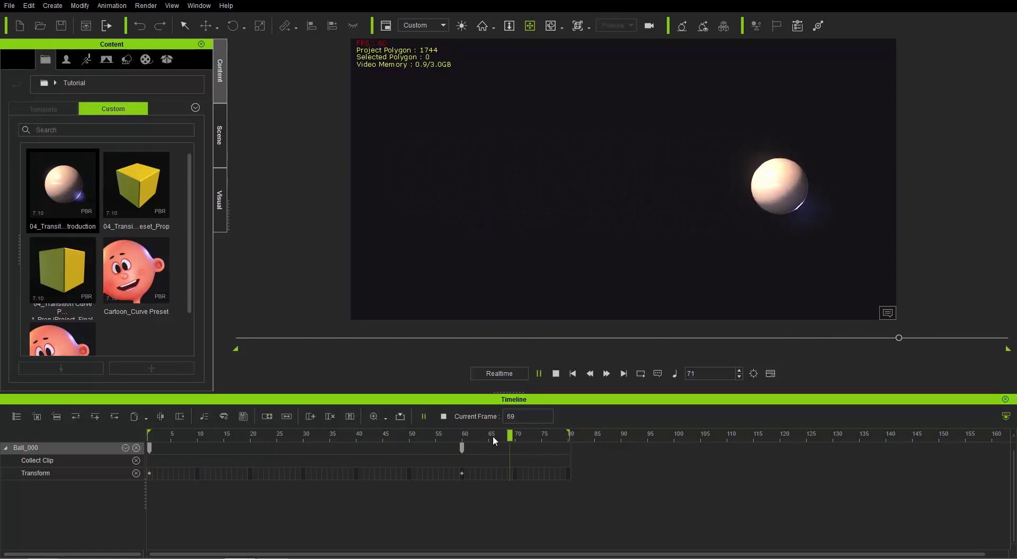
{"action": "left_click", "coordinate": [555, 374]}
{"action": "left_click", "coordinate": [540, 374]}
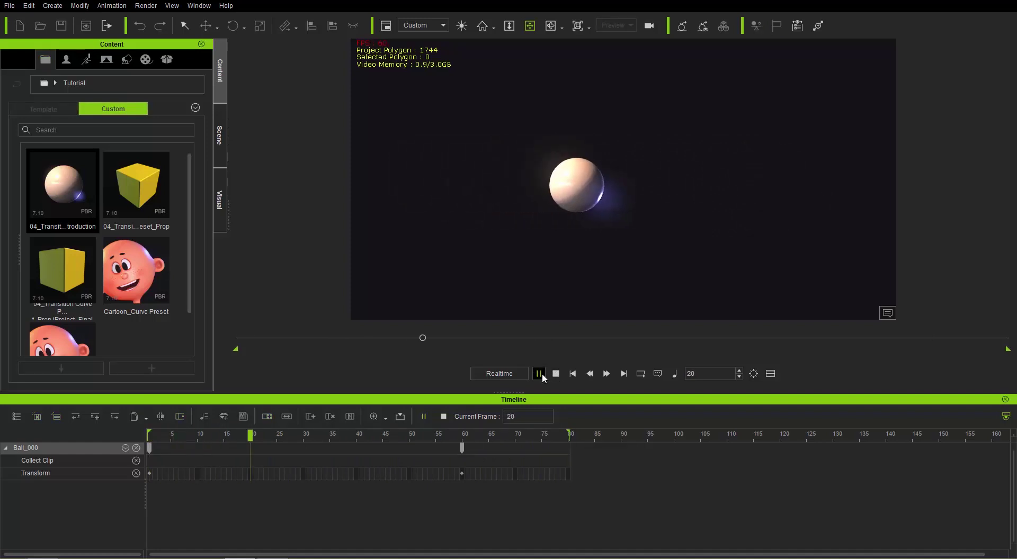
{"action": "left_click", "coordinate": [556, 375]}
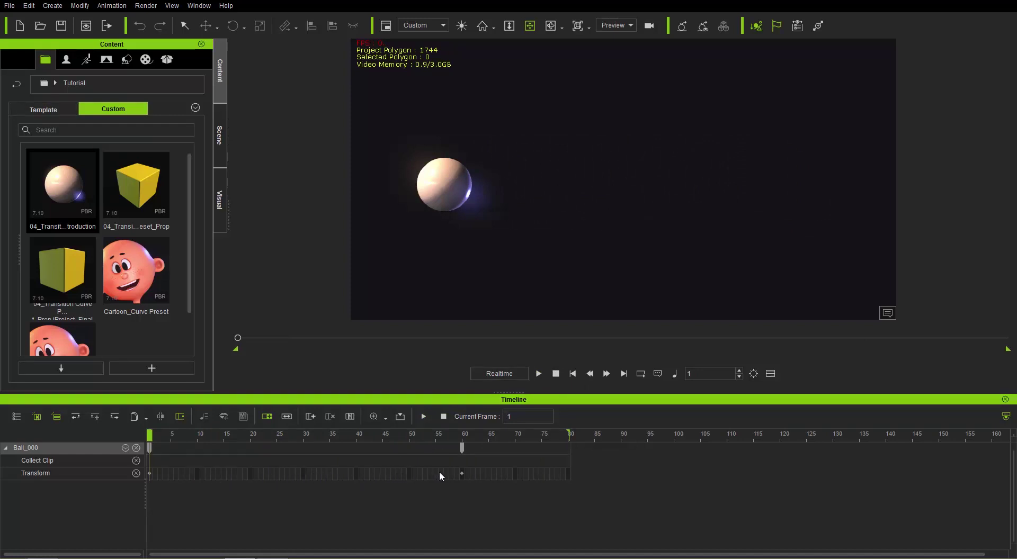
{"action": "left_click", "coordinate": [462, 473]}
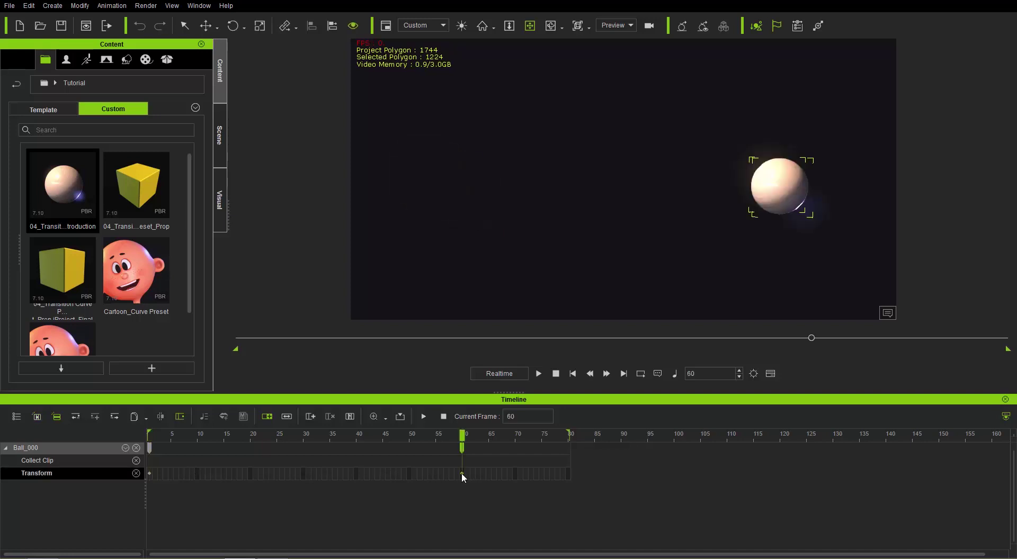
Open Transition Curve Presets for the frame-60 key, preview Linear, and return it to Default
{"action": "right_click", "coordinate": [462, 472]}
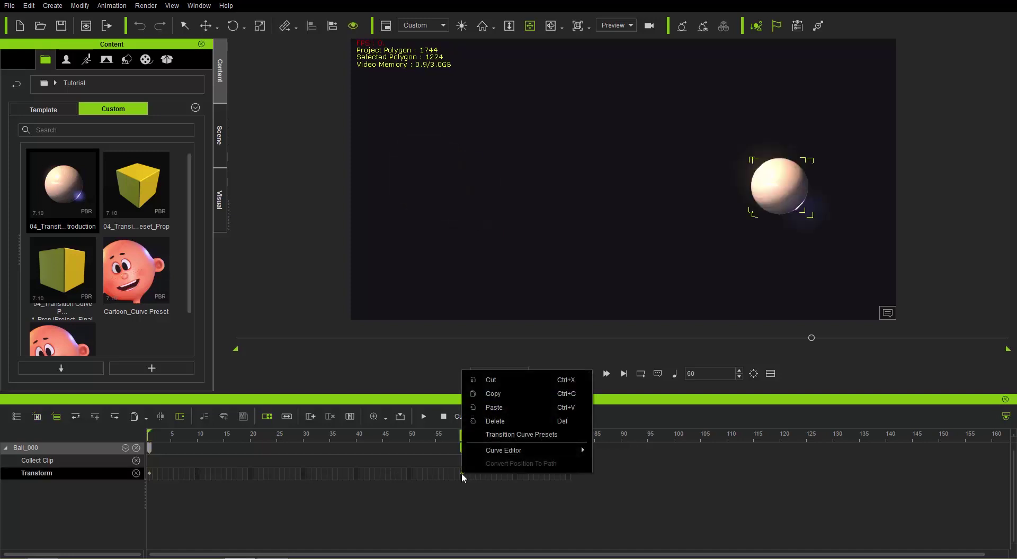
{"action": "left_click", "coordinate": [497, 435]}
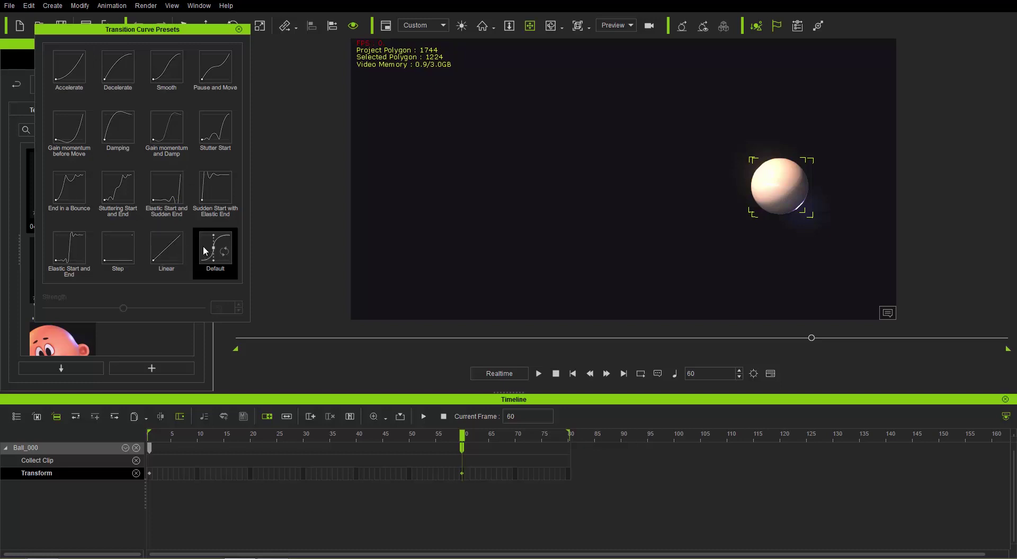
{"action": "key", "text": "space"}
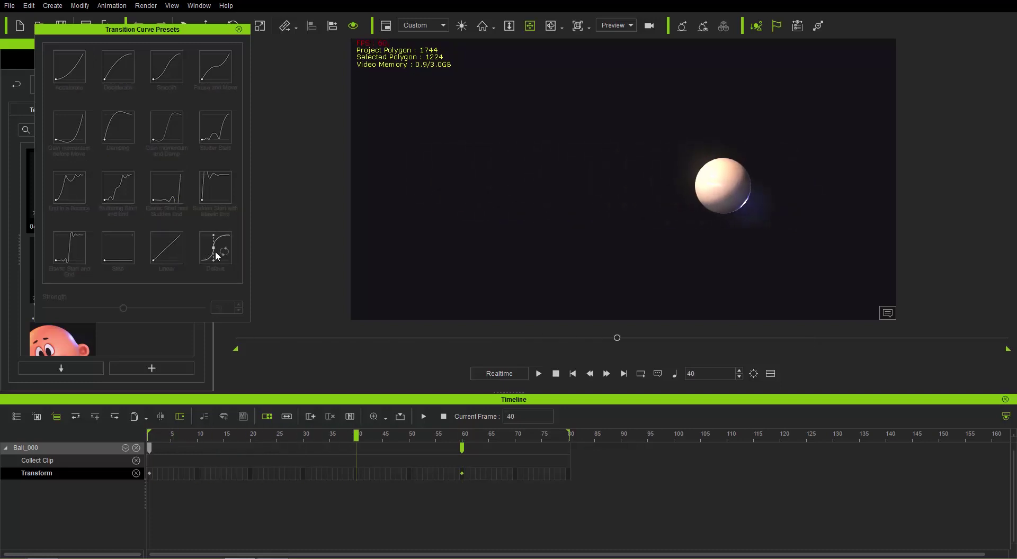
{"action": "left_click", "coordinate": [171, 249]}
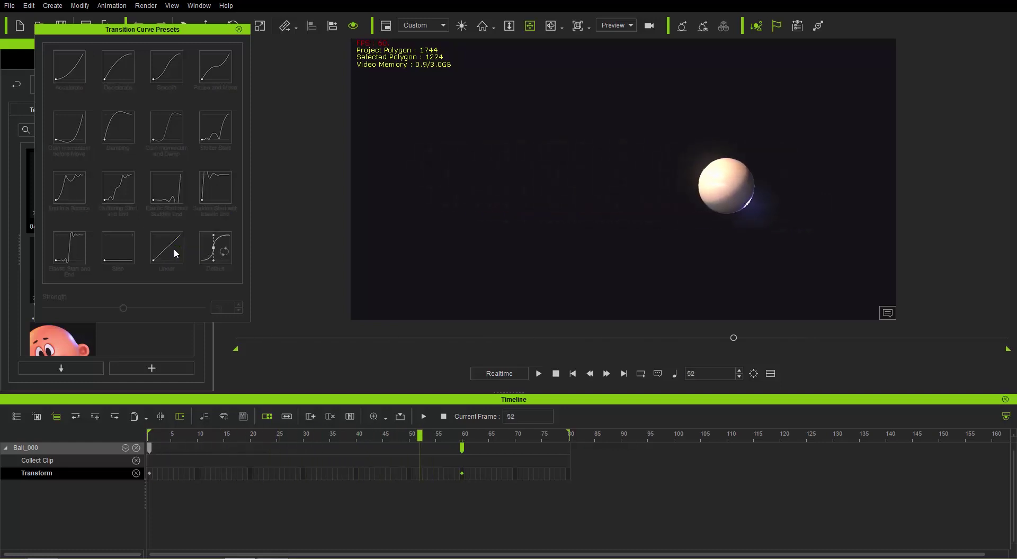
{"action": "left_click", "coordinate": [213, 251]}
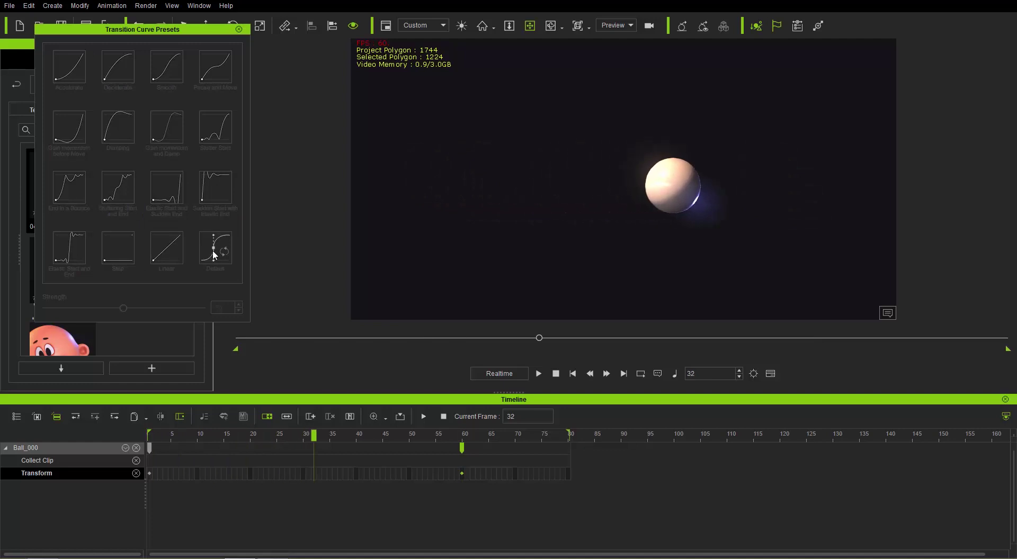
{"action": "left_click", "coordinate": [212, 250]}
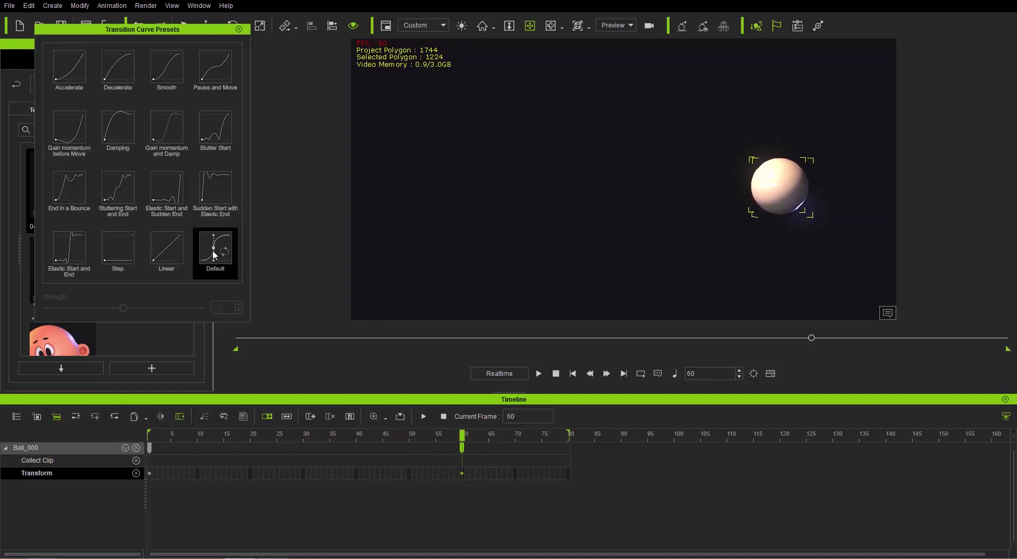
Apply Accelerate to the frame-60 key, previewing several strengths, and finish at Strength 100
{"action": "left_click", "coordinate": [76, 64]}
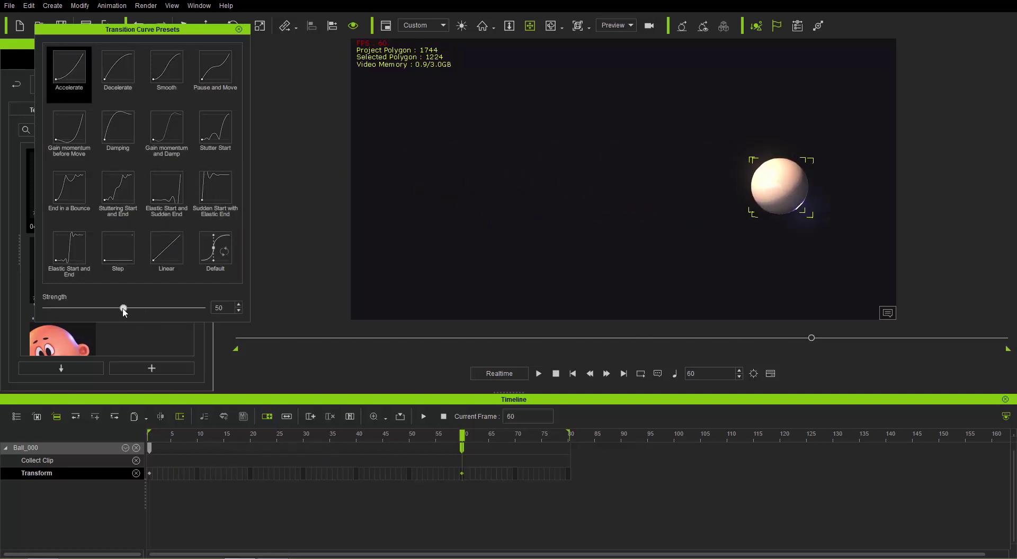
{"action": "left_click_drag", "start_coordinate": [123, 308], "coordinate": [177, 316]}
{"action": "left_click", "coordinate": [77, 66]}
{"action": "left_click_drag", "start_coordinate": [201, 308], "coordinate": [103, 308]}
{"action": "left_click", "coordinate": [78, 73]}
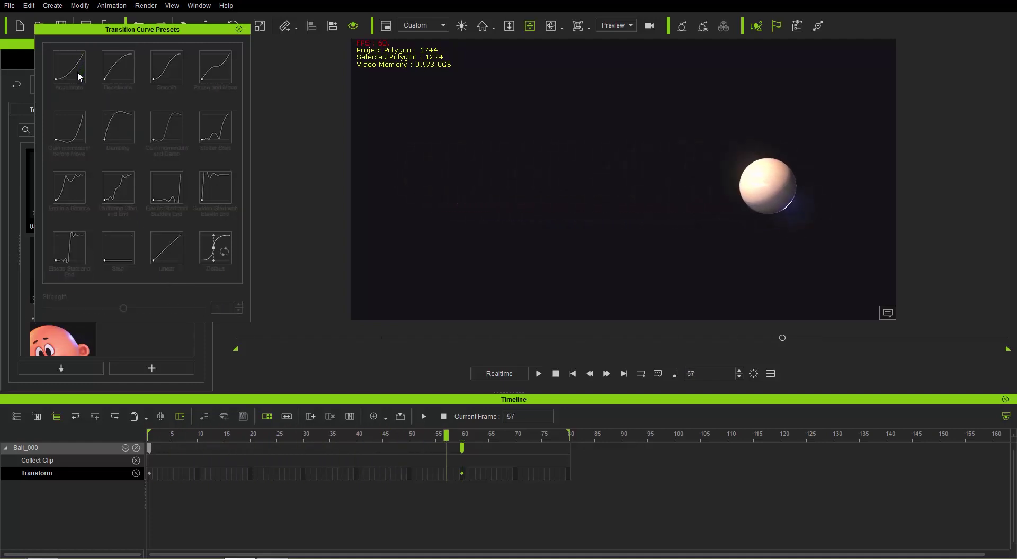
{"action": "left_click", "coordinate": [72, 68]}
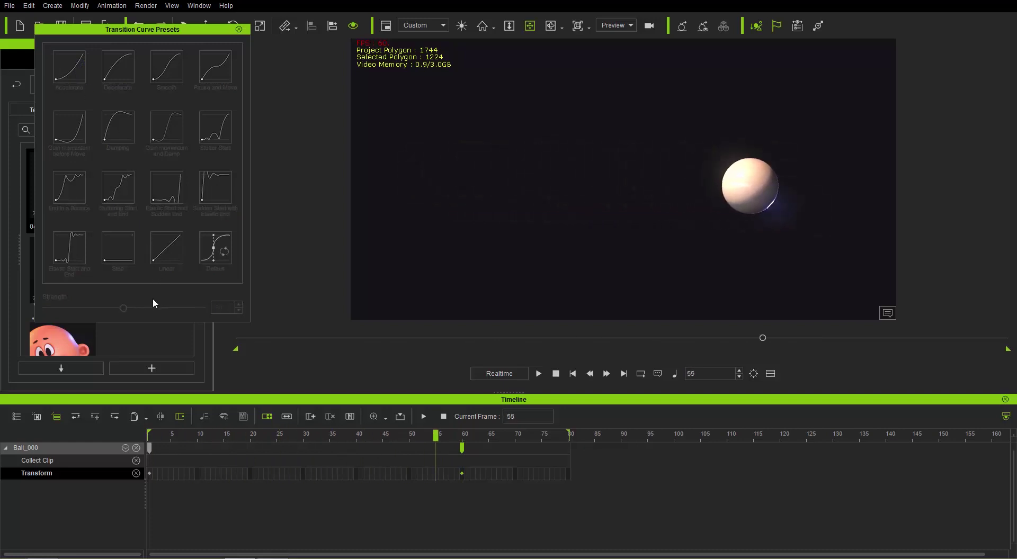
{"action": "left_click_drag", "start_coordinate": [127, 308], "coordinate": [201, 308]}
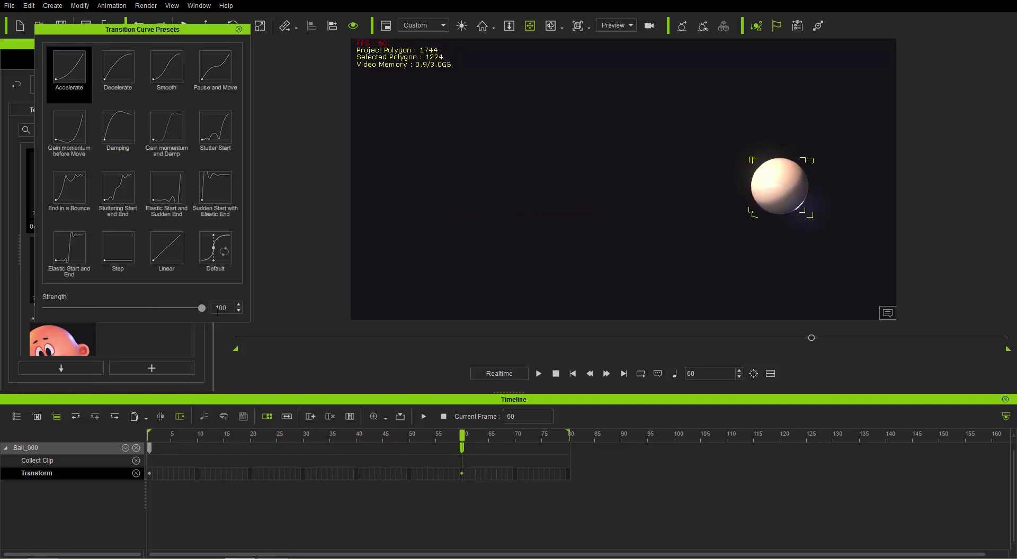
Try Decelerate, Smooth, Pause and Move, Gain momentum before Move, Damping, and end on Gain momentum and Damp
{"action": "left_click", "coordinate": [75, 69]}
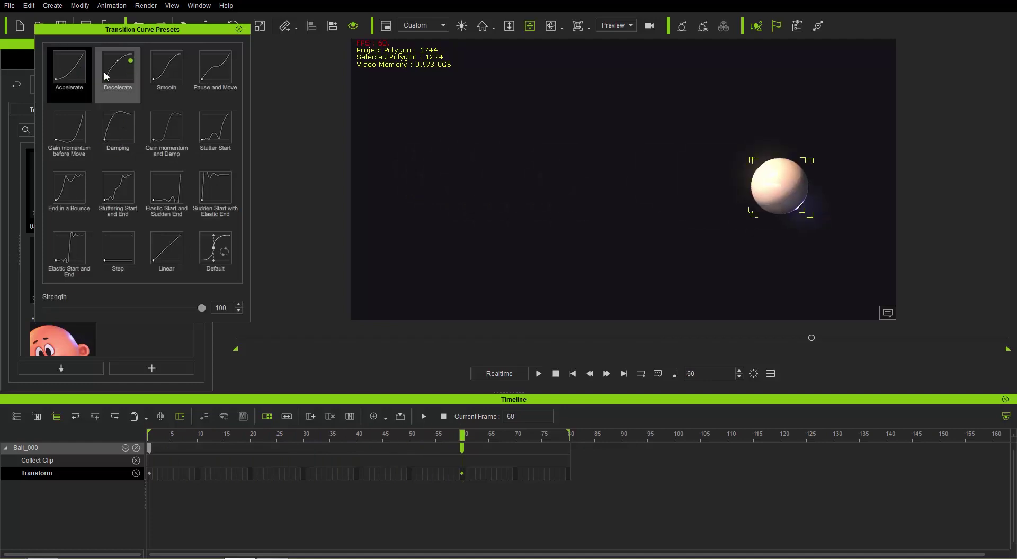
{"action": "left_click", "coordinate": [127, 53]}
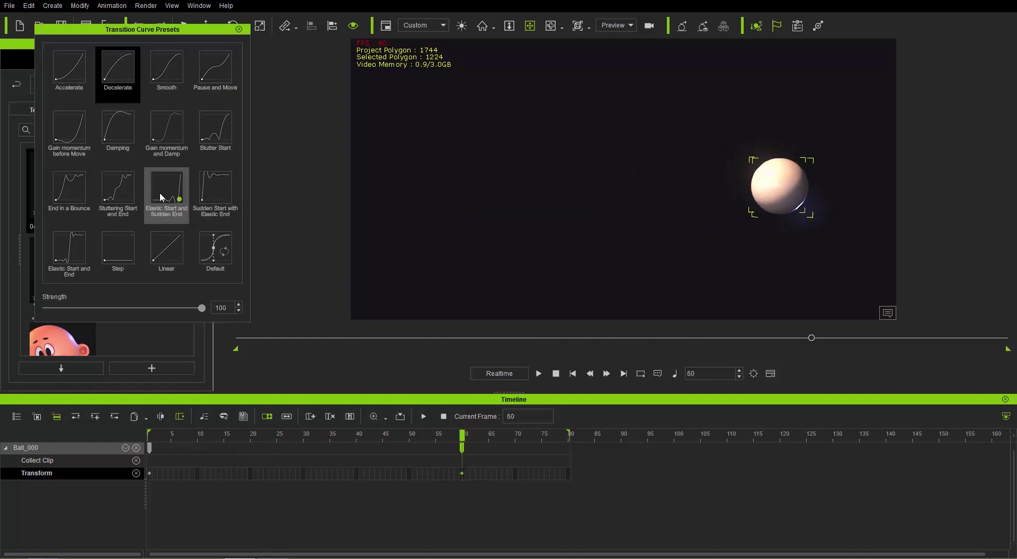
{"action": "left_click", "coordinate": [174, 80]}
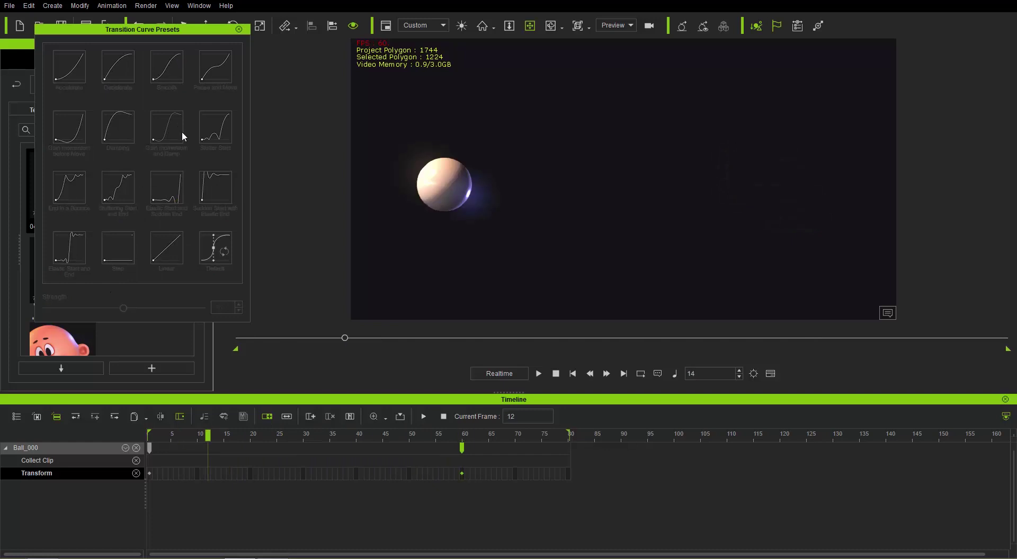
{"action": "left_click", "coordinate": [225, 71]}
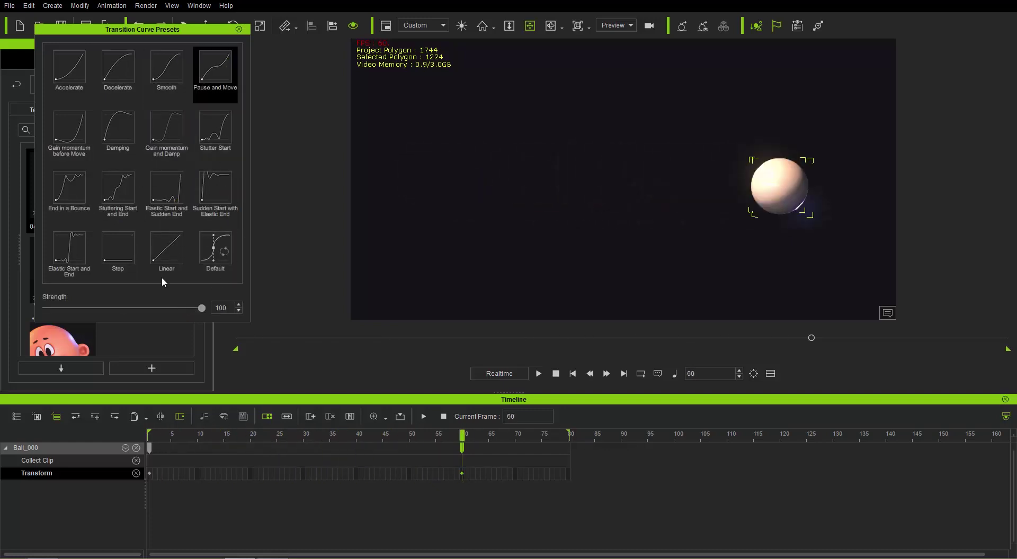
{"action": "left_click", "coordinate": [70, 125]}
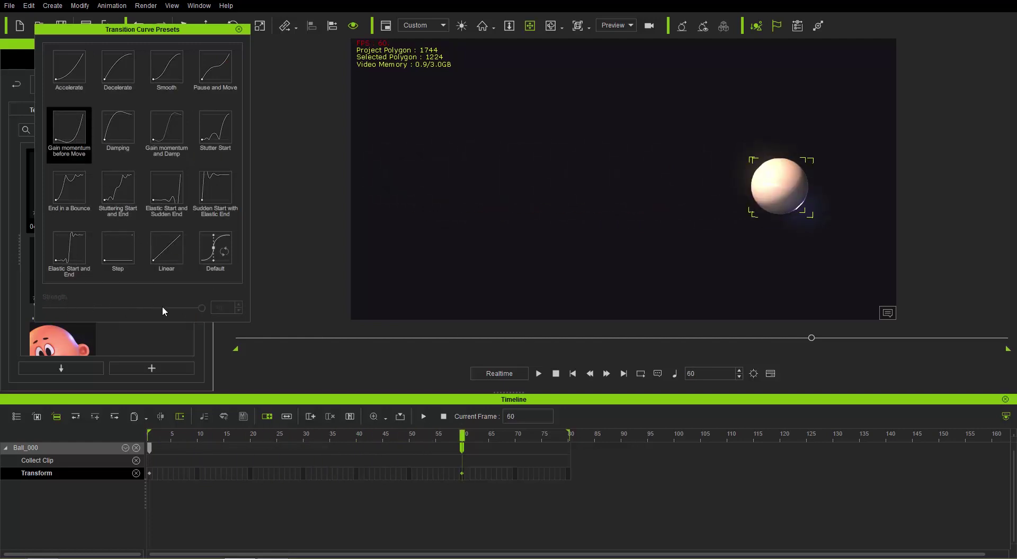
{"action": "left_click", "coordinate": [65, 130]}
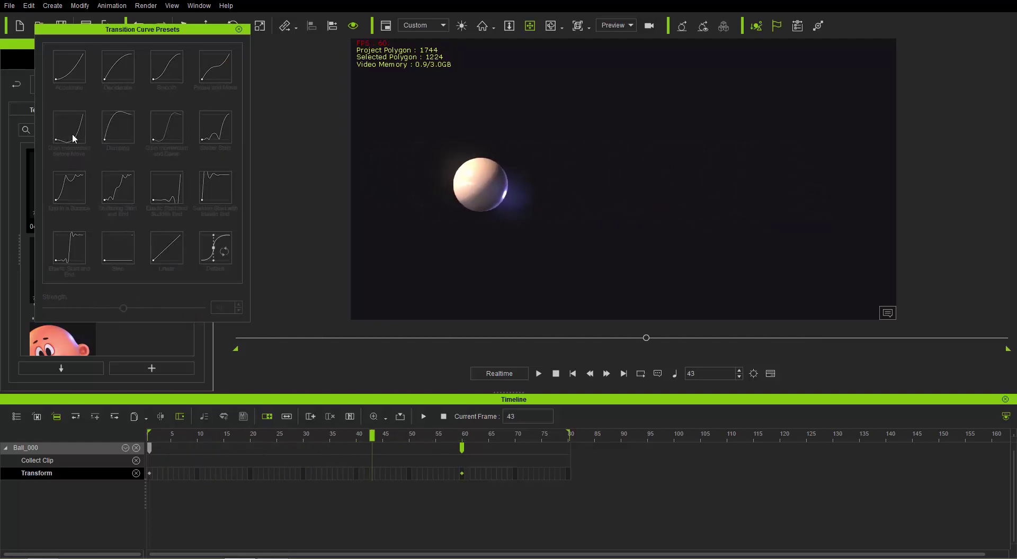
{"action": "left_click", "coordinate": [109, 131]}
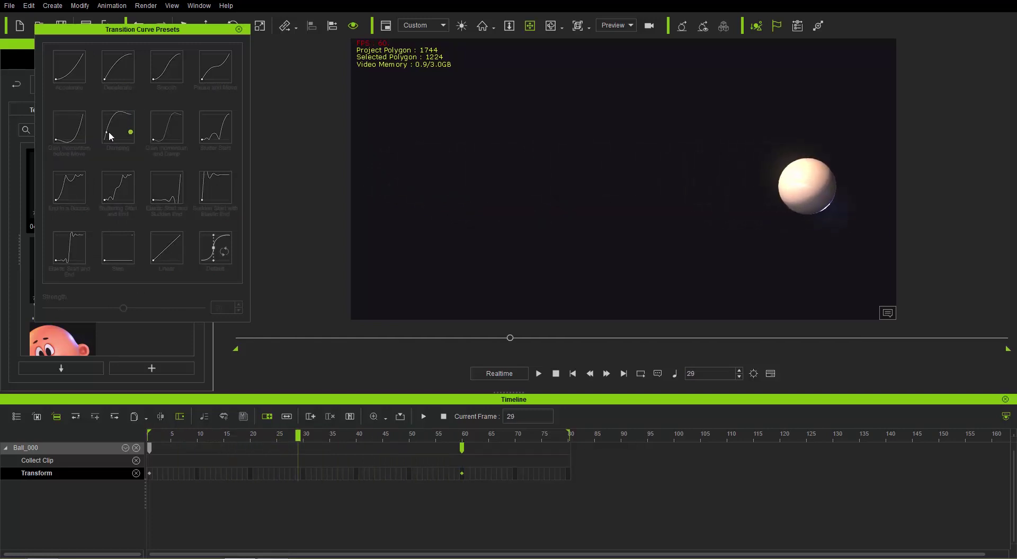
{"action": "left_click", "coordinate": [163, 125]}
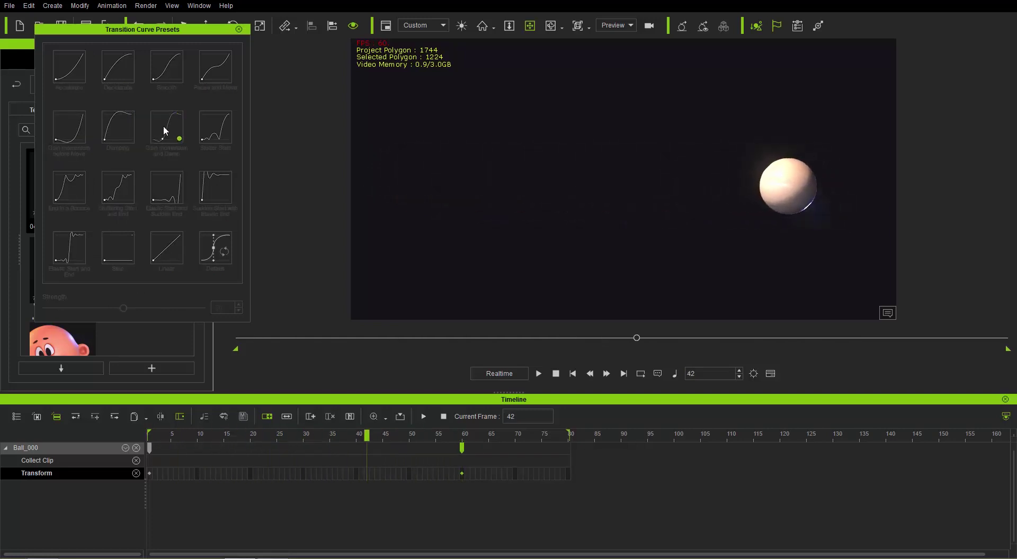
Try Stutter Start, End in a Bounce, the elastic presets and Step, settling on Elastic Start and End
{"action": "left_click", "coordinate": [221, 125]}
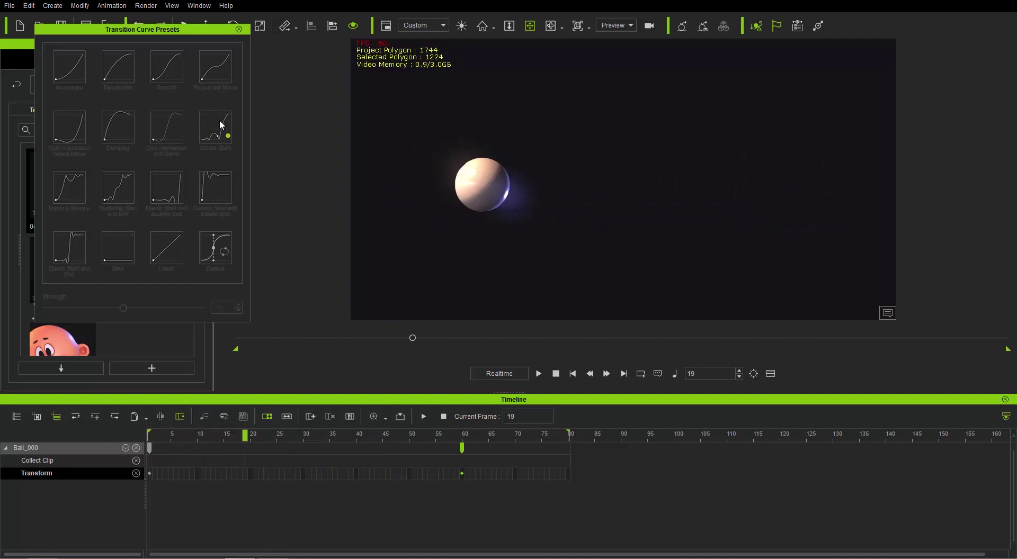
{"action": "left_click", "coordinate": [72, 196]}
{"action": "left_click", "coordinate": [121, 194]}
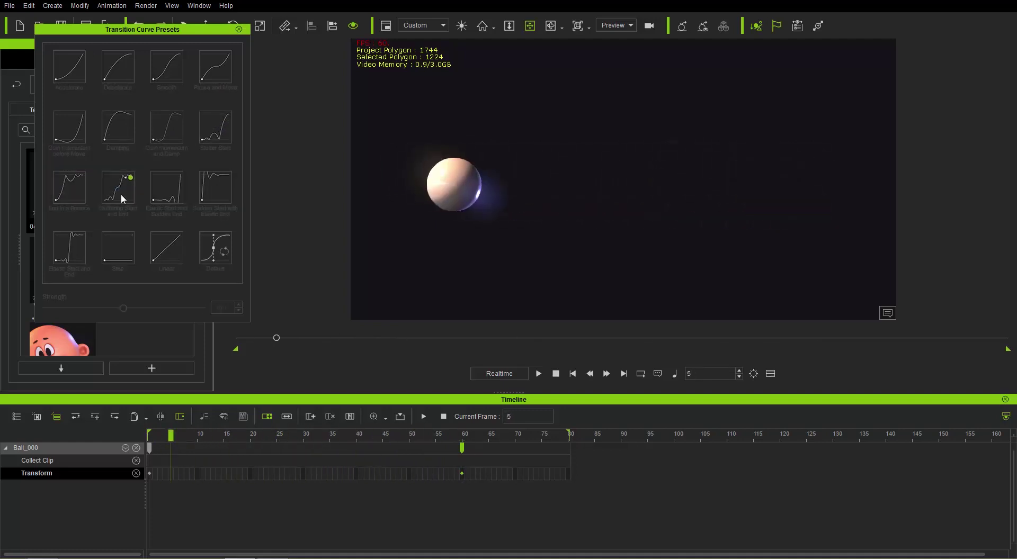
{"action": "left_click", "coordinate": [170, 189]}
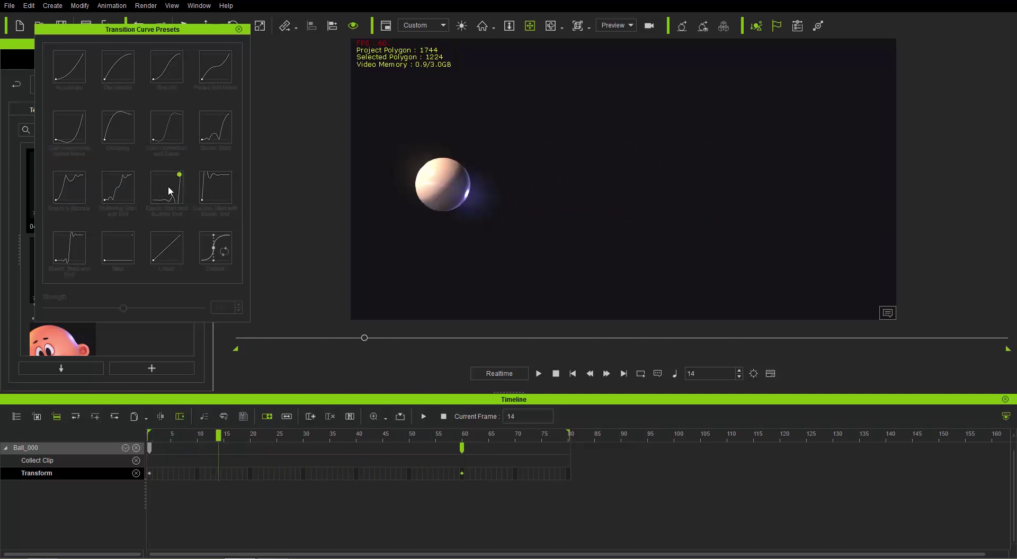
{"action": "left_click", "coordinate": [211, 184]}
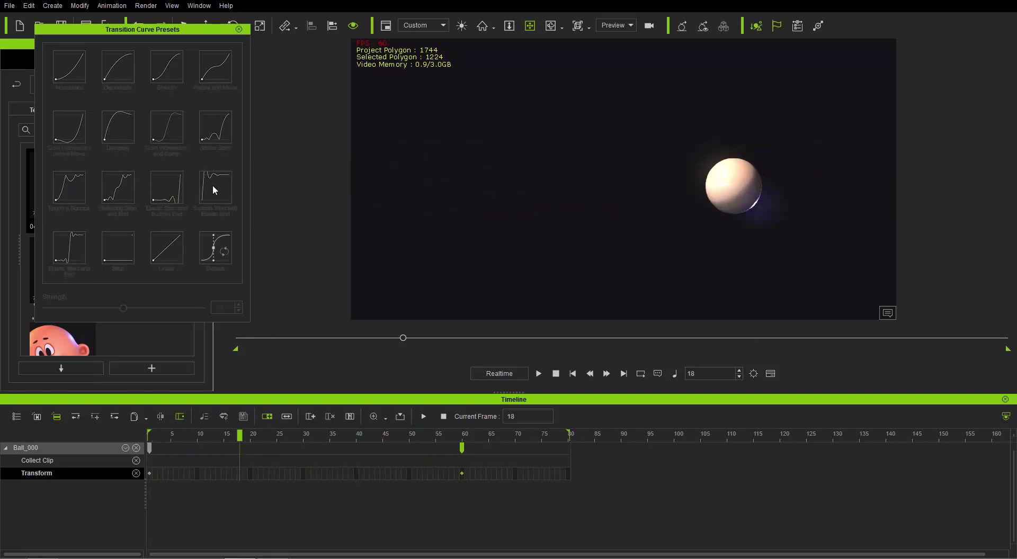
{"action": "left_click", "coordinate": [78, 243]}
{"action": "left_click", "coordinate": [113, 246]}
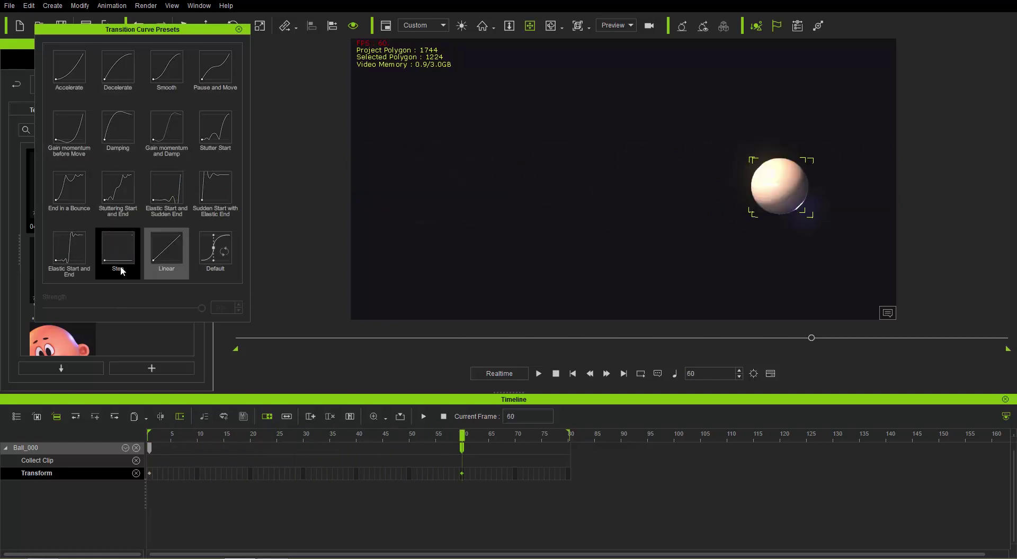
{"action": "left_click", "coordinate": [83, 251]}
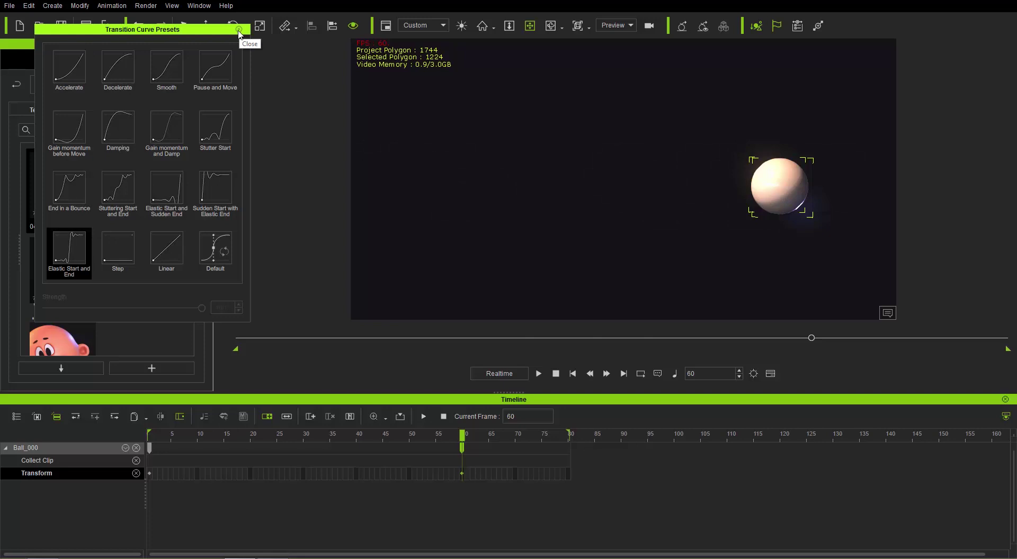
Close the presets panel and load the Box prop project in place of the ball scene
{"action": "left_click", "coordinate": [239, 29]}
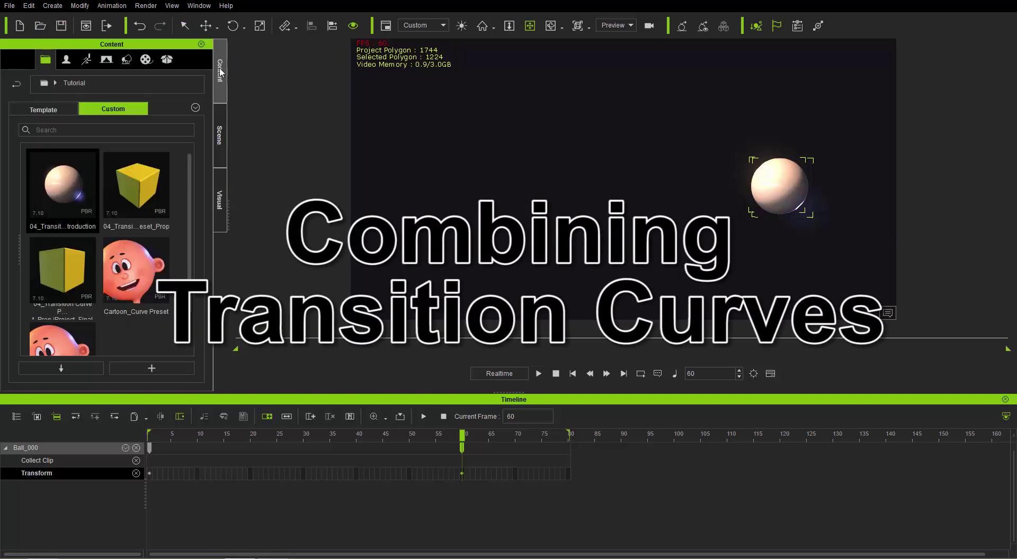
{"action": "double_click", "coordinate": [125, 200]}
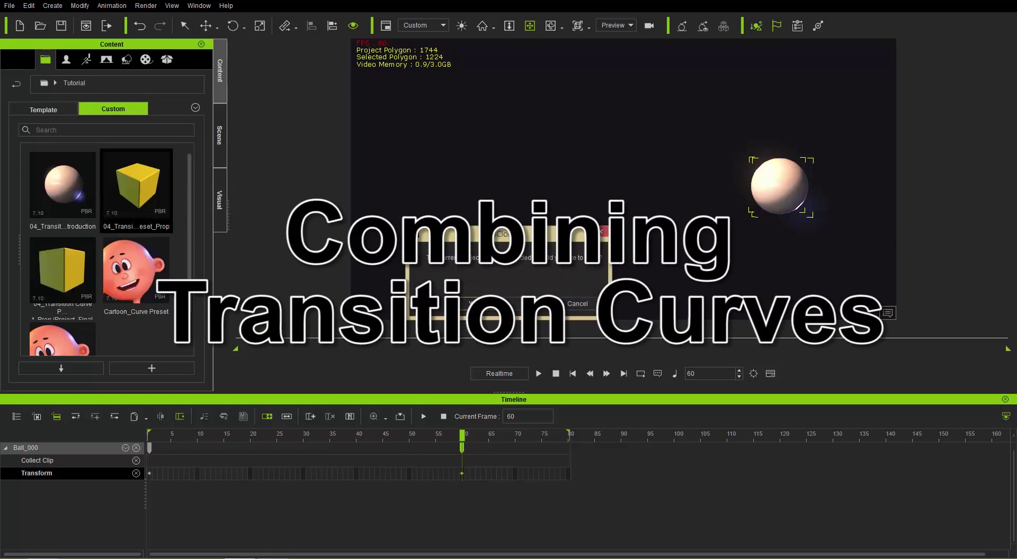
{"action": "left_click", "coordinate": [493, 304]}
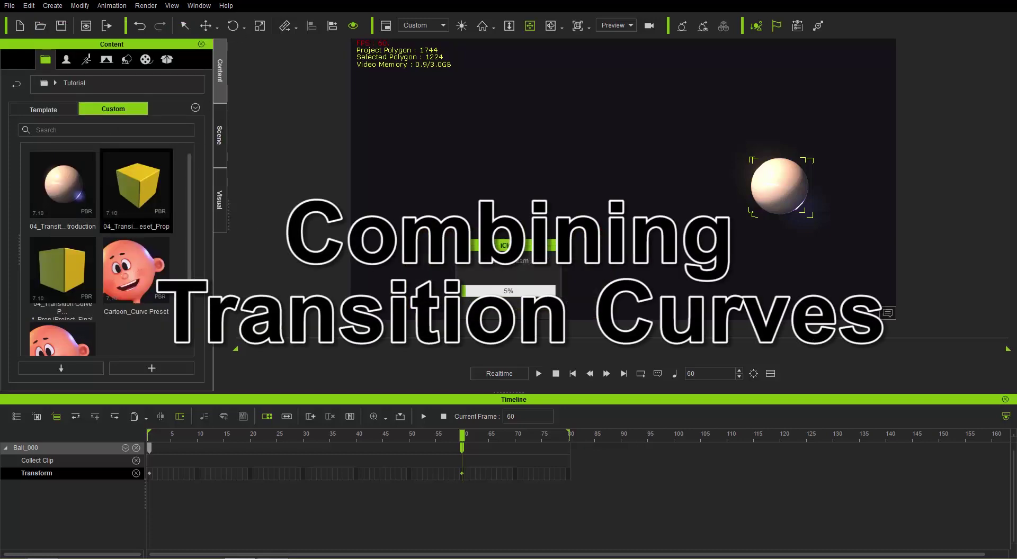
{"action": "left_click", "coordinate": [527, 298]}
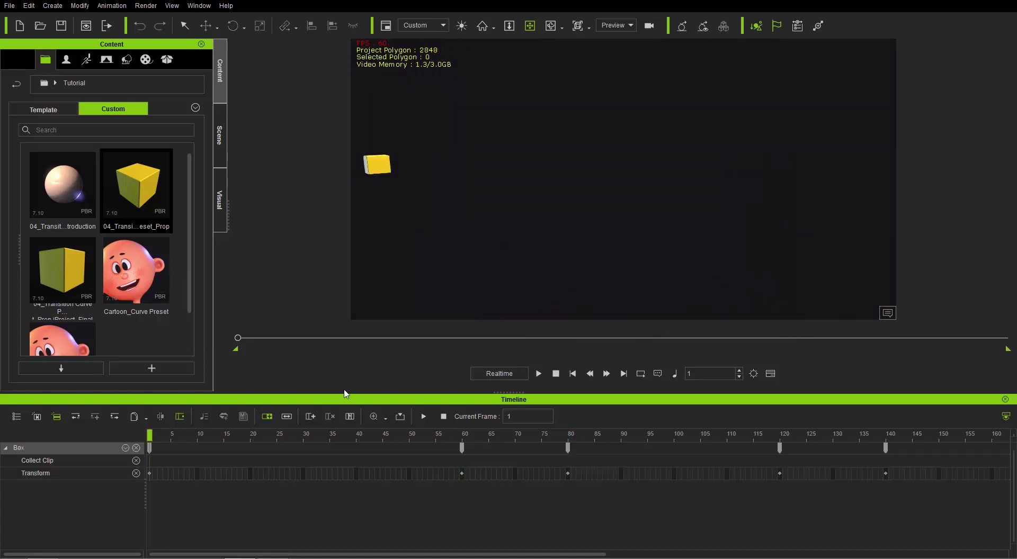
Play the box's Transform animation through frames 1–260 twice, then rewind to frame 1
{"action": "left_click", "coordinate": [539, 374]}
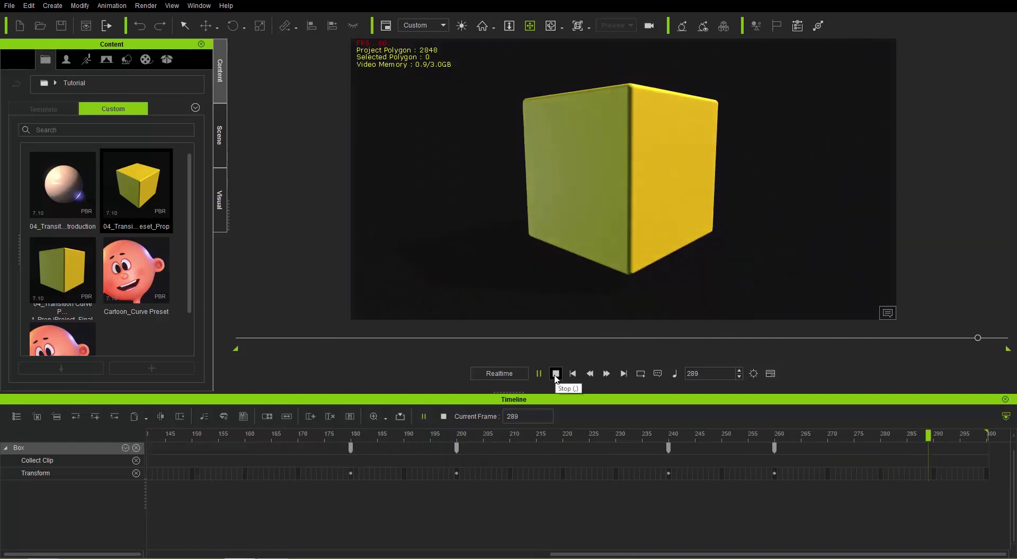
{"action": "left_click", "coordinate": [556, 377]}
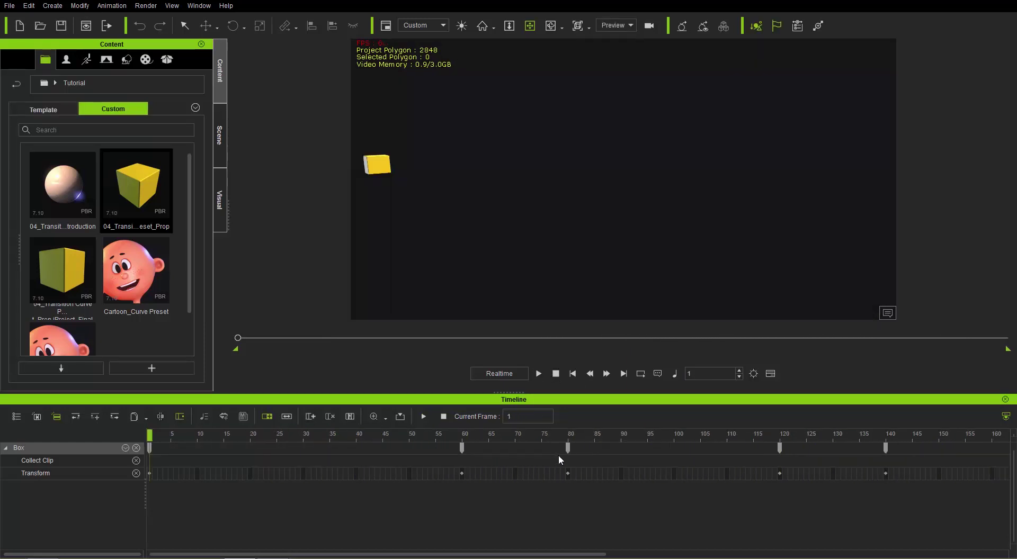
{"action": "scroll", "coordinate": [545, 453], "scroll_direction": "down", "scroll_amount": 2}
{"action": "scroll", "coordinate": [493, 453], "scroll_direction": "down", "scroll_amount": 3}
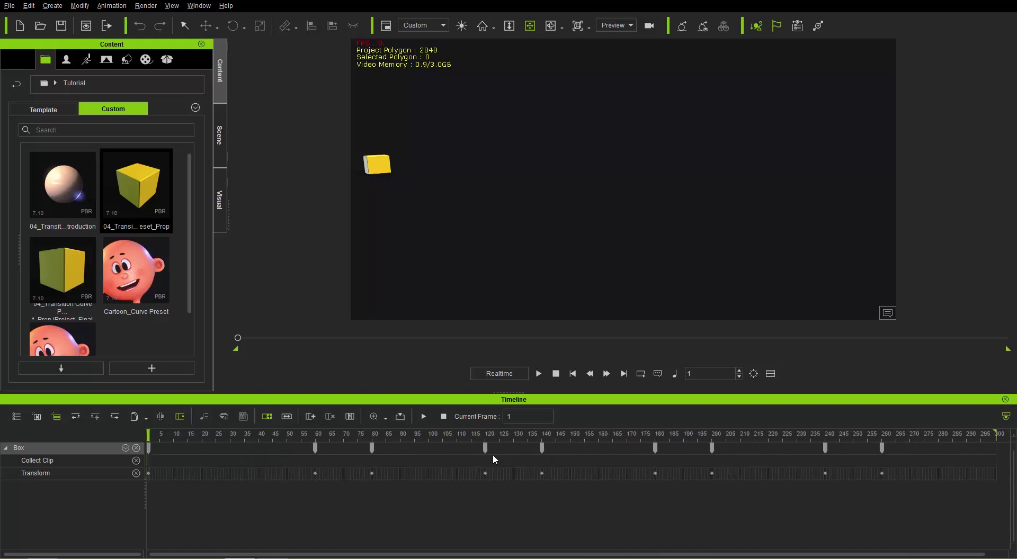
{"action": "left_click", "coordinate": [538, 374]}
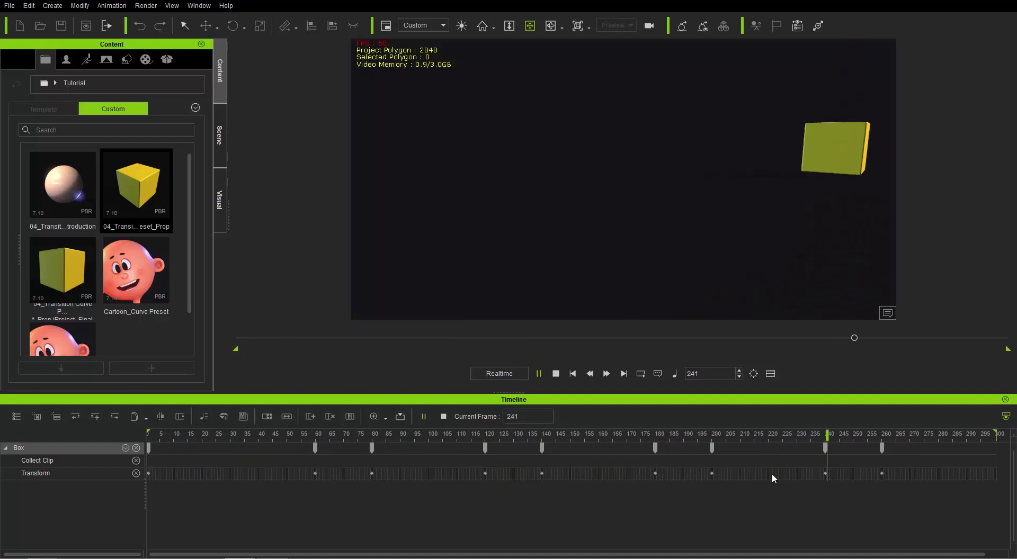
{"action": "left_click", "coordinate": [555, 374]}
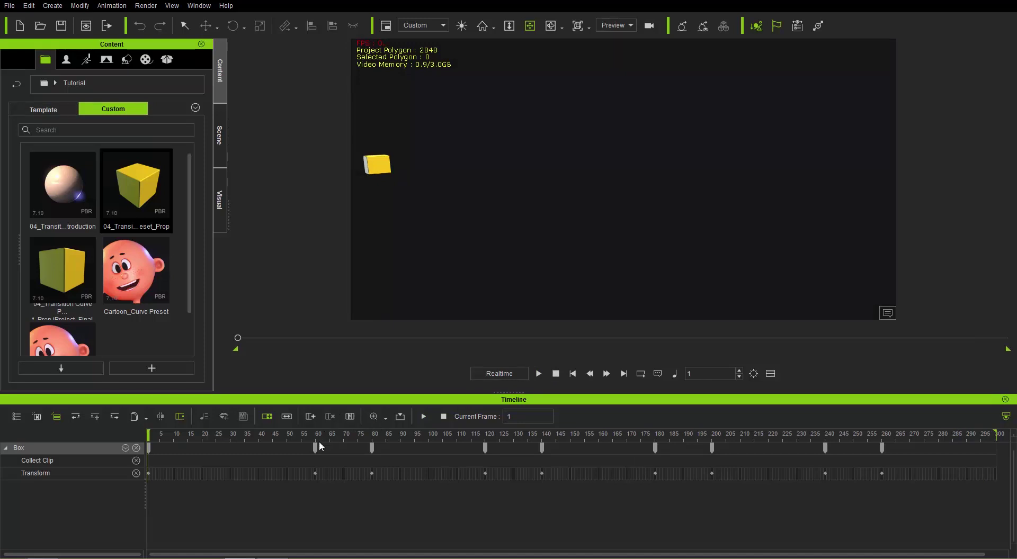
Give the box's frame-60 Transform key the Accelerate curve at strength 100
{"action": "left_click", "coordinate": [315, 473]}
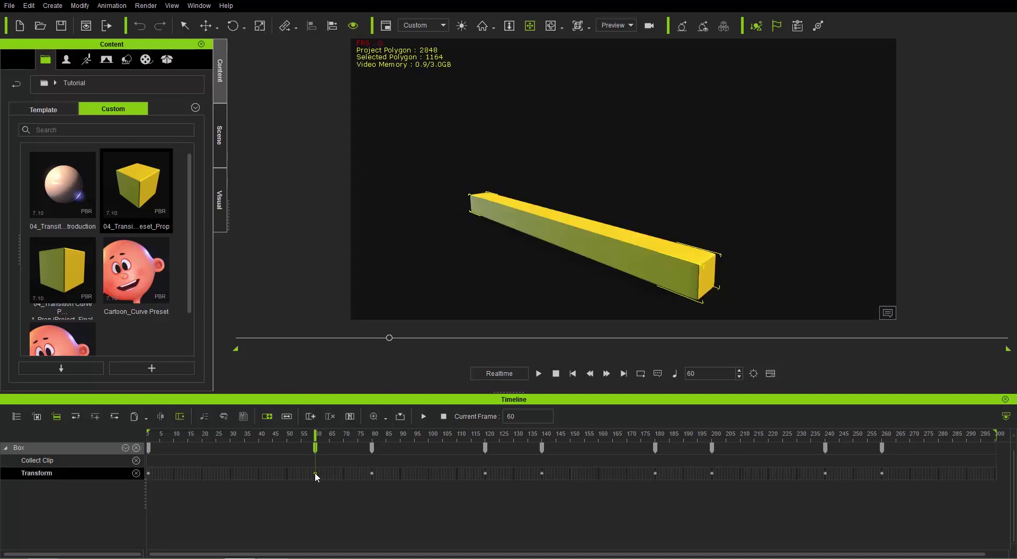
{"action": "right_click", "coordinate": [315, 472]}
{"action": "key", "text": "Escape"}
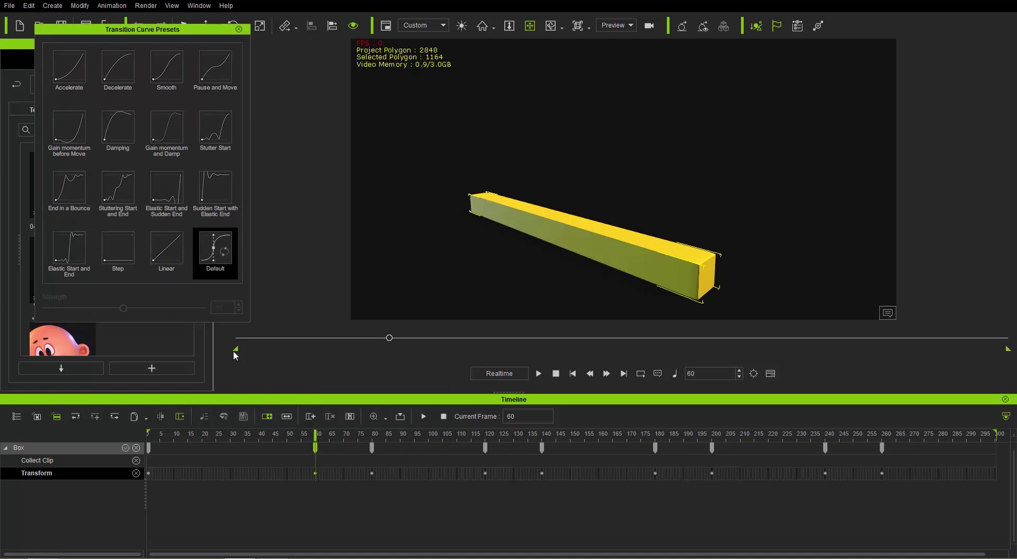
{"action": "left_click", "coordinate": [68, 61]}
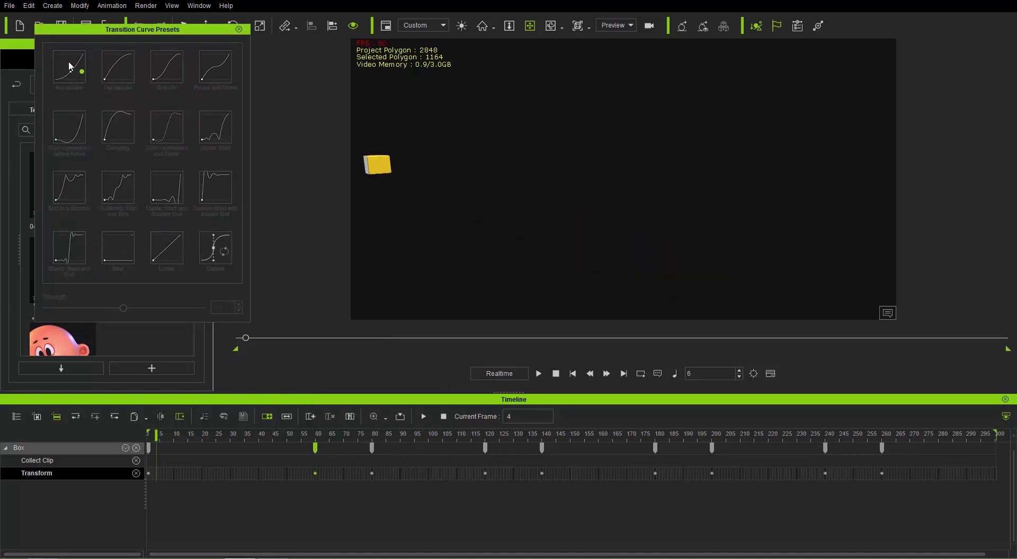
{"action": "left_click", "coordinate": [136, 308]}
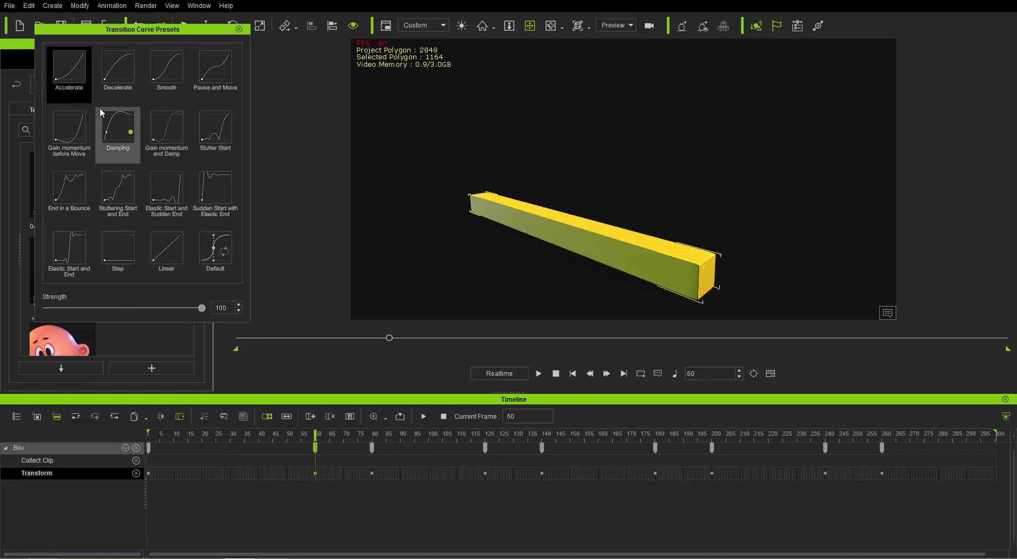
{"action": "left_click", "coordinate": [82, 70]}
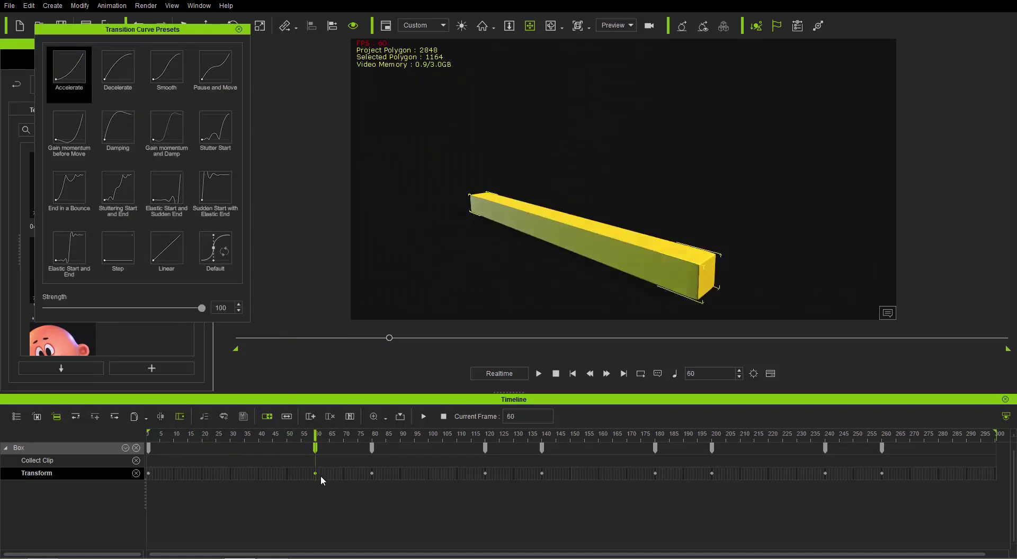
Apply Sudden Start with Elastic End to the frame-80 key and play the result
{"action": "left_click", "coordinate": [373, 472]}
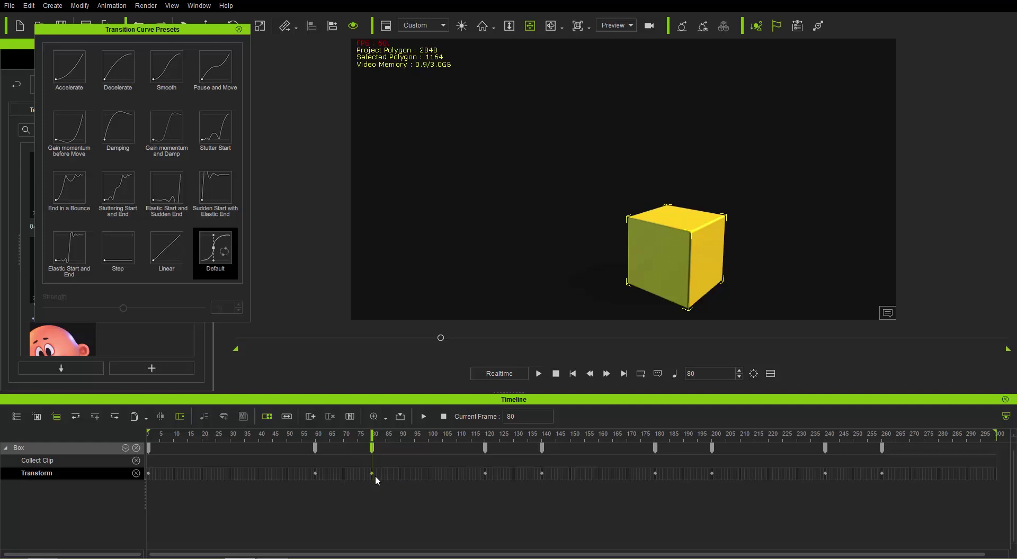
{"action": "left_click", "coordinate": [223, 191]}
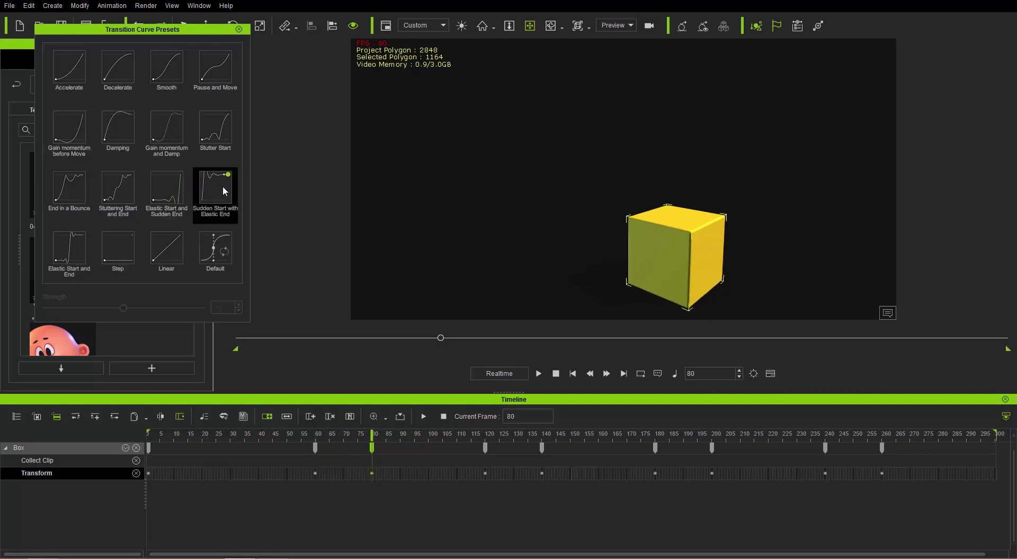
{"action": "left_click", "coordinate": [199, 434]}
{"action": "key", "text": "space"}
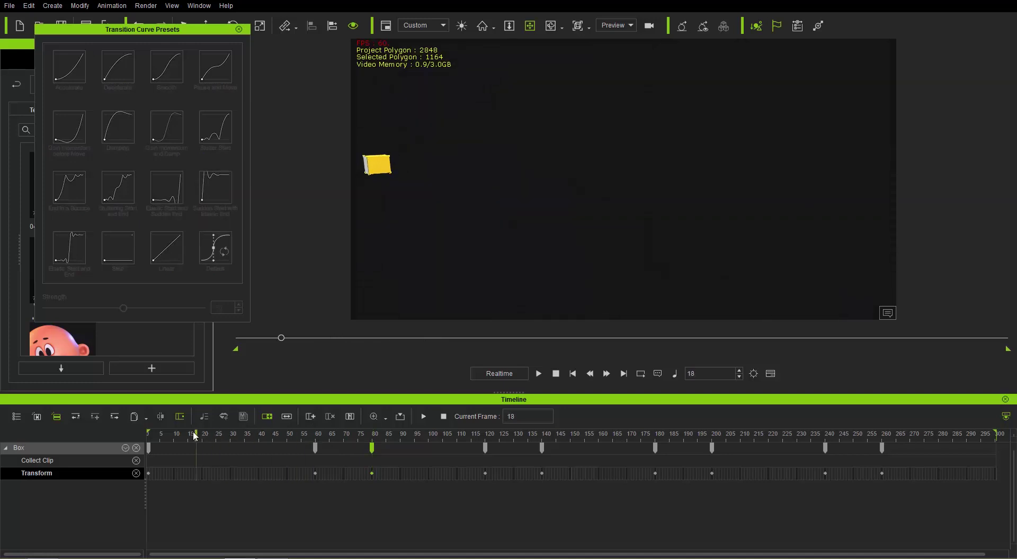
{"action": "left_click", "coordinate": [212, 434]}
{"action": "key", "text": "space"}
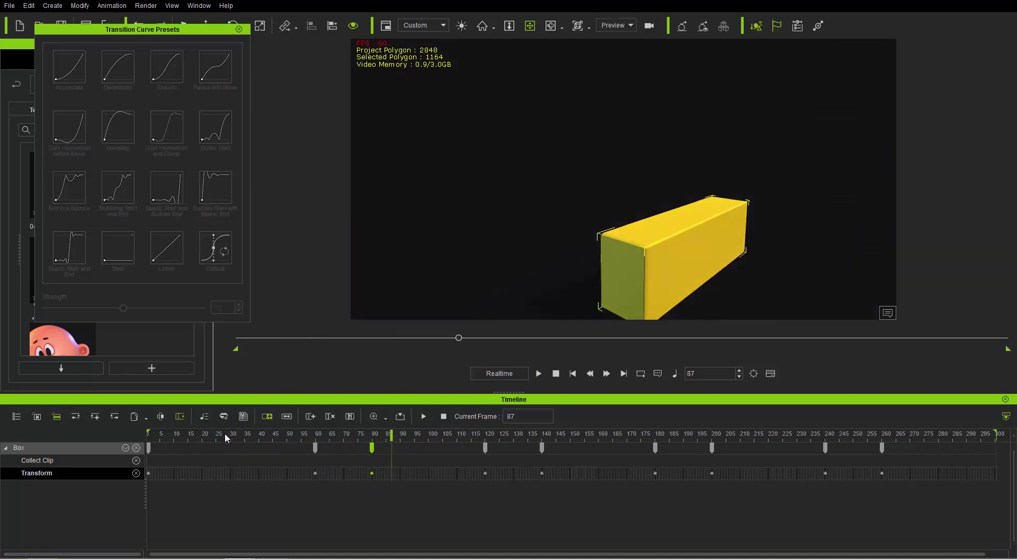
Replay the motion from frames 9 and 47 to inspect the stretched box, then select the frame-120 key
{"action": "left_click", "coordinate": [221, 434]}
{"action": "left_click", "coordinate": [177, 433]}
{"action": "key", "text": "space"}
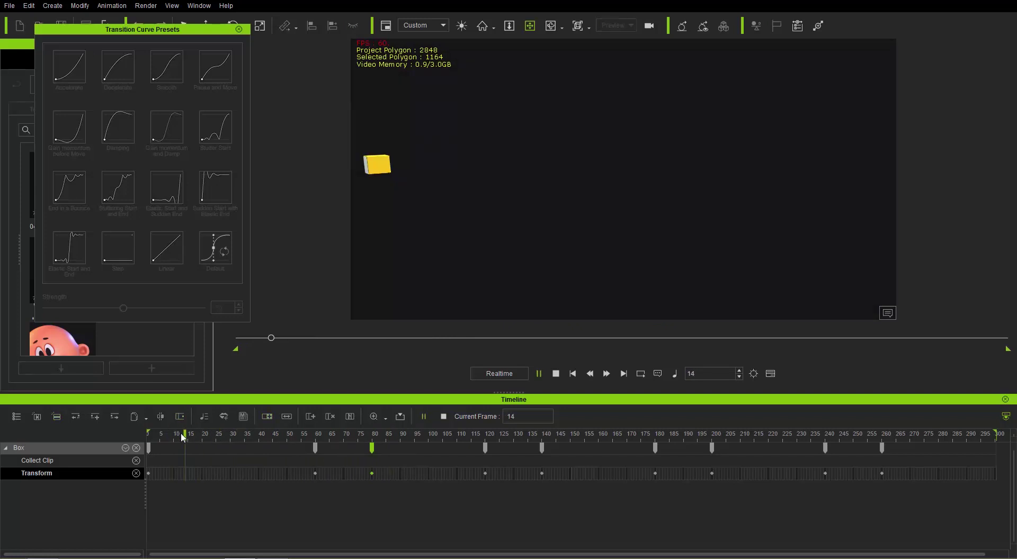
{"action": "key", "text": "space"}
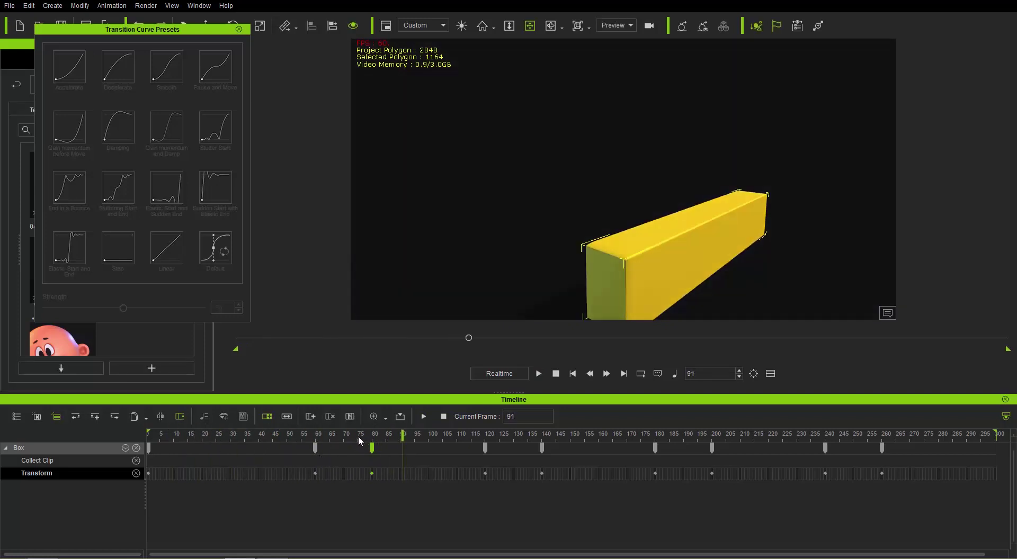
{"action": "left_click", "coordinate": [272, 432]}
{"action": "key", "text": "space"}
{"action": "key", "text": "space"}
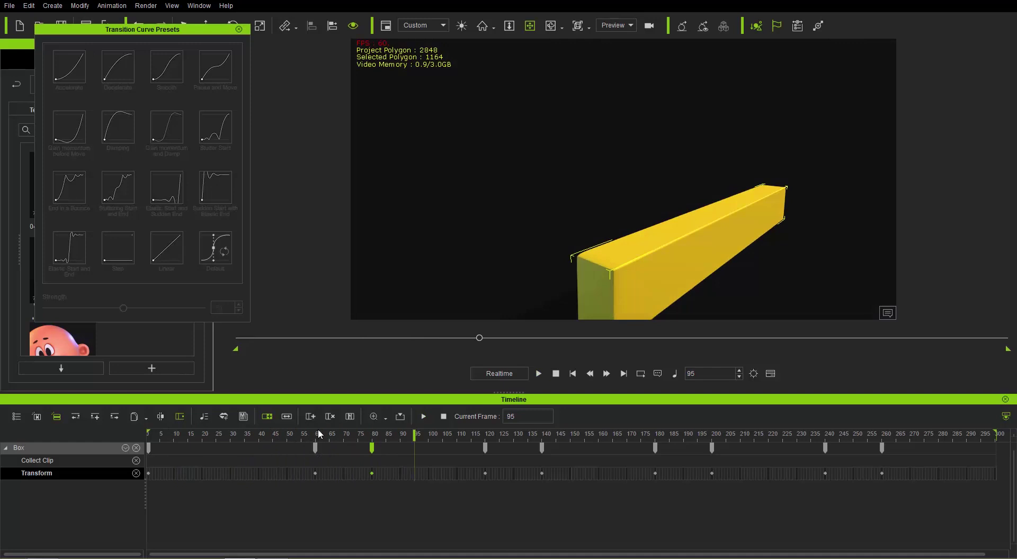
{"action": "left_click", "coordinate": [373, 438]}
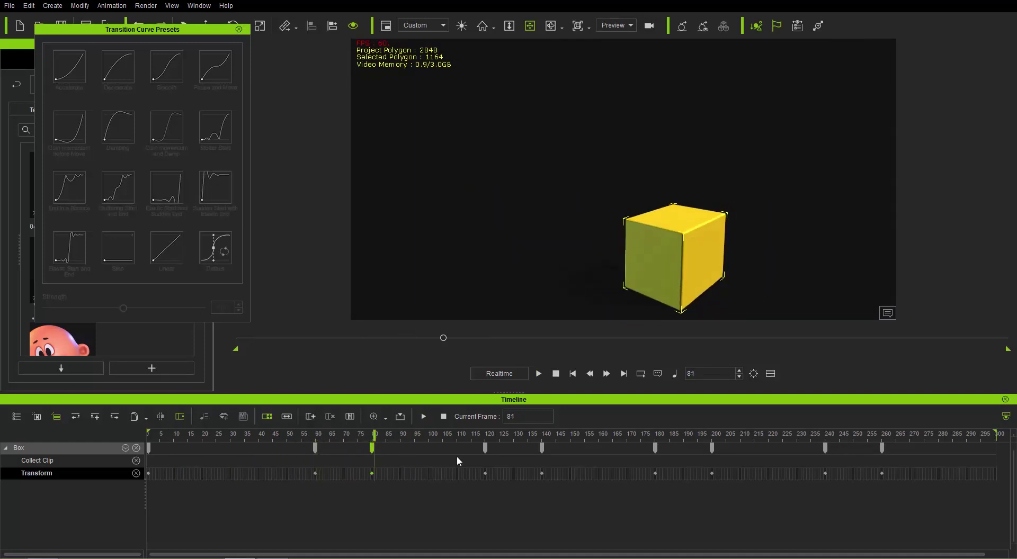
{"action": "left_click", "coordinate": [486, 473]}
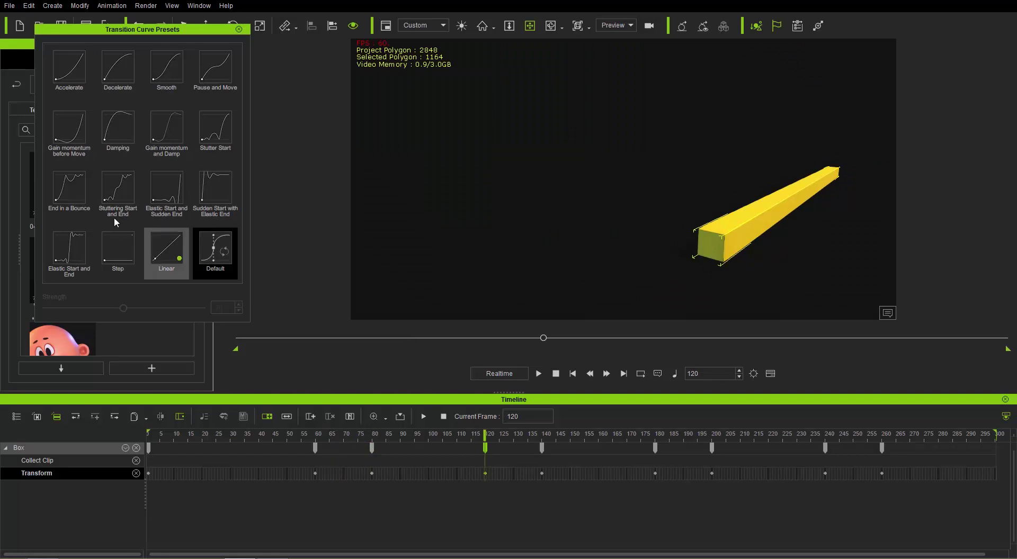
Give the frame-120 key Accelerate at strength 100, stepping between the frame-120 and frame-140 keys
{"action": "left_click", "coordinate": [69, 66]}
{"action": "left_click_drag", "start_coordinate": [130, 306], "coordinate": [220, 310]}
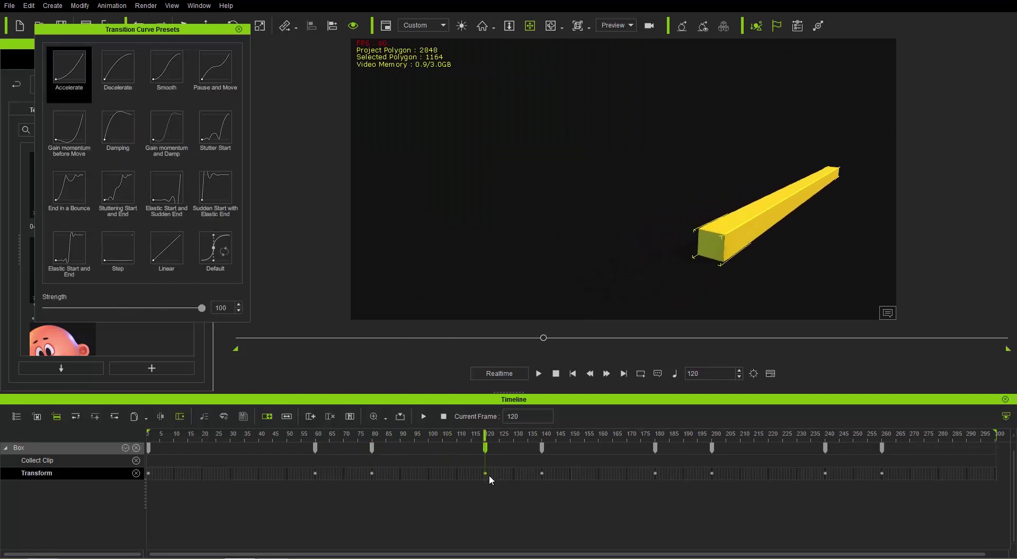
{"action": "key", "text": "alt+Right"}
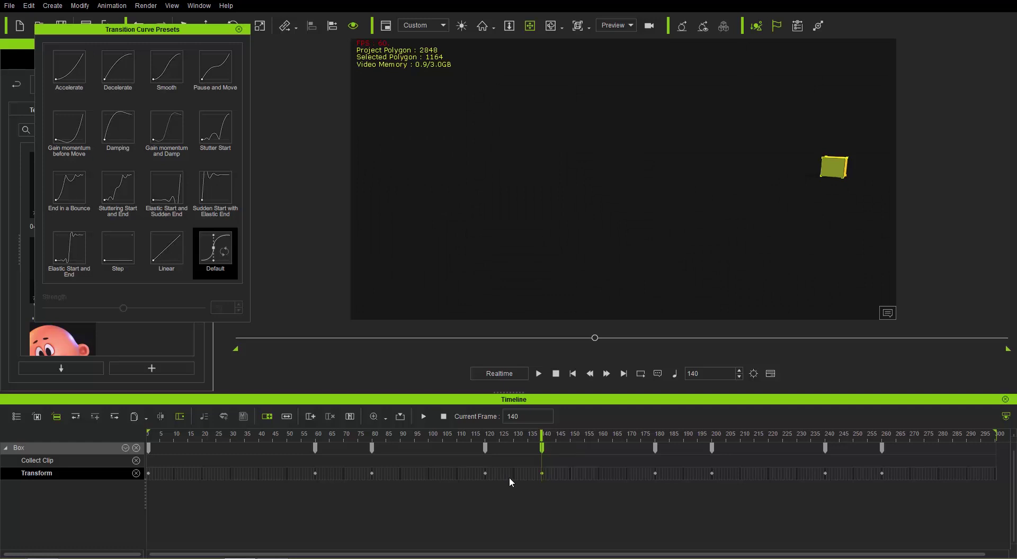
{"action": "key", "text": "alt+Left"}
{"action": "key", "text": "alt+Right"}
{"action": "key", "text": "alt+Left"}
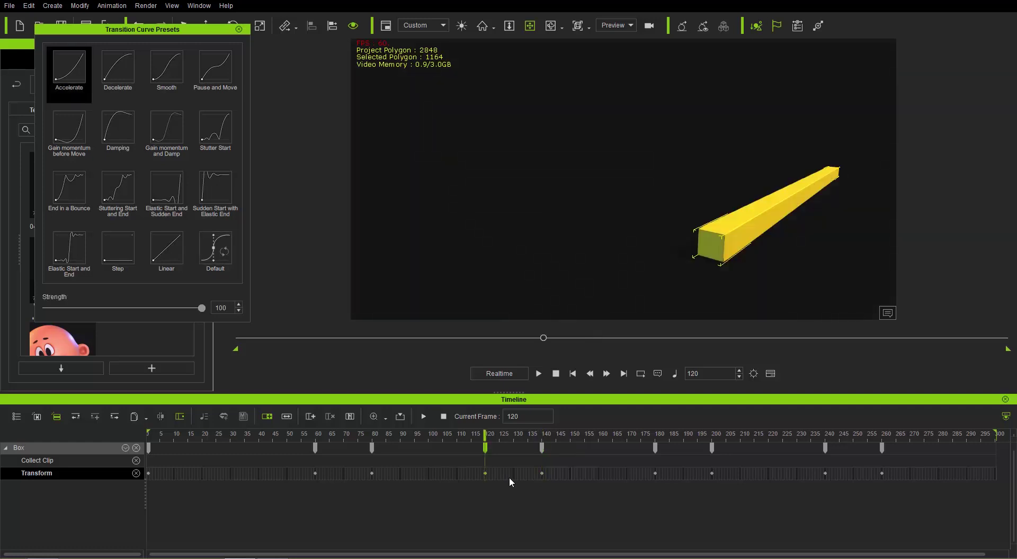
{"action": "key", "text": "alt+Right"}
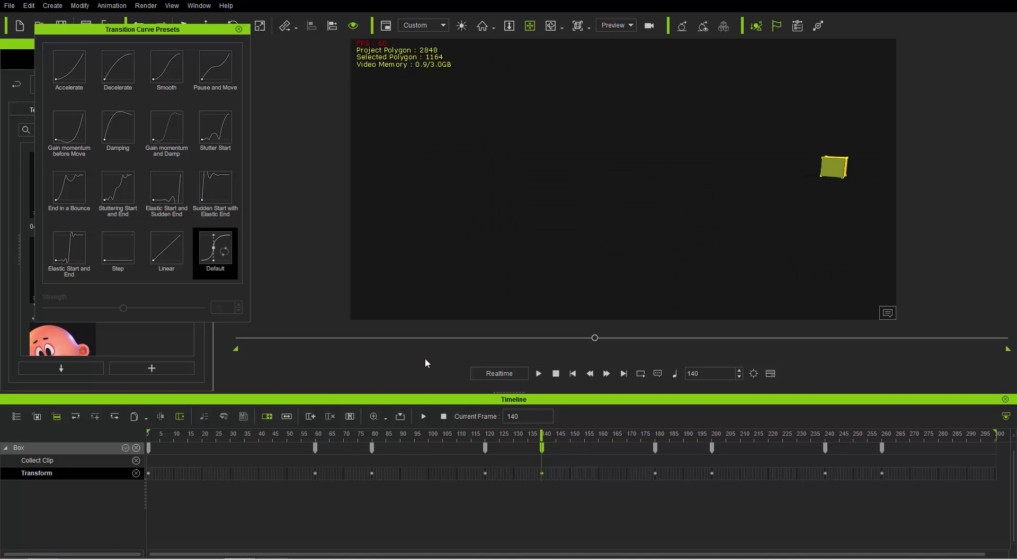
Apply End in a Bounce to the frame-140 key, replay from frame 60, and move to the frame-180 key
{"action": "left_click", "coordinate": [74, 191]}
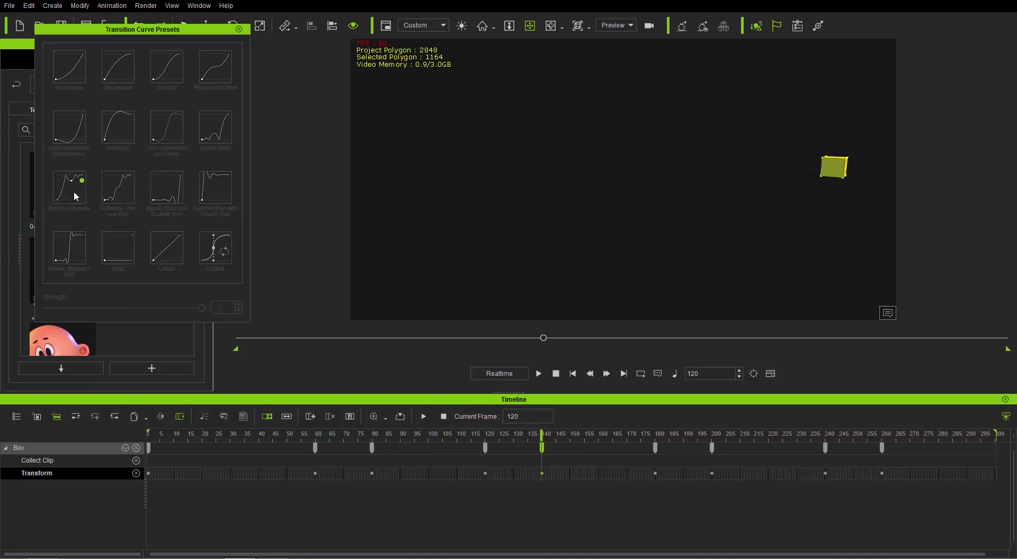
{"action": "left_click", "coordinate": [318, 434]}
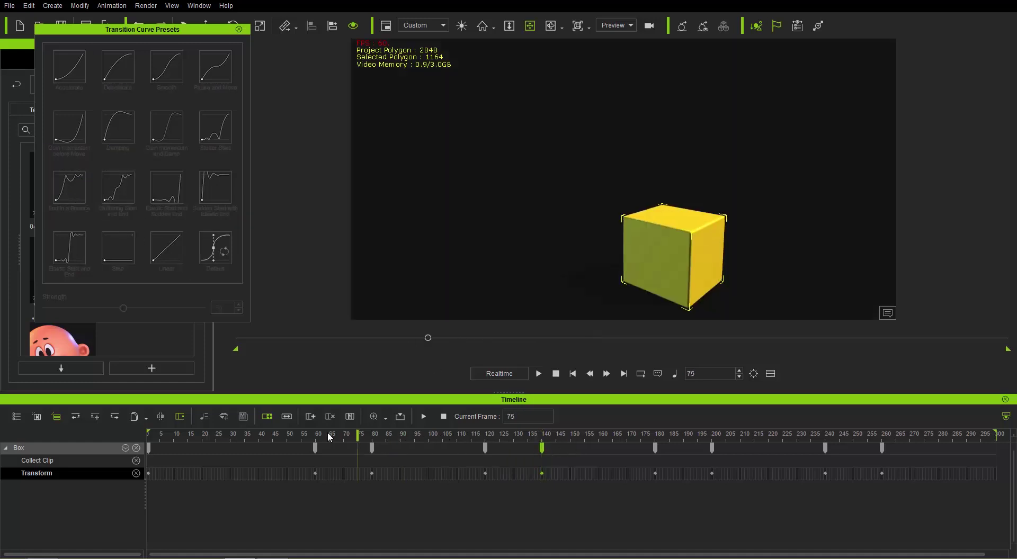
{"action": "key", "text": "space"}
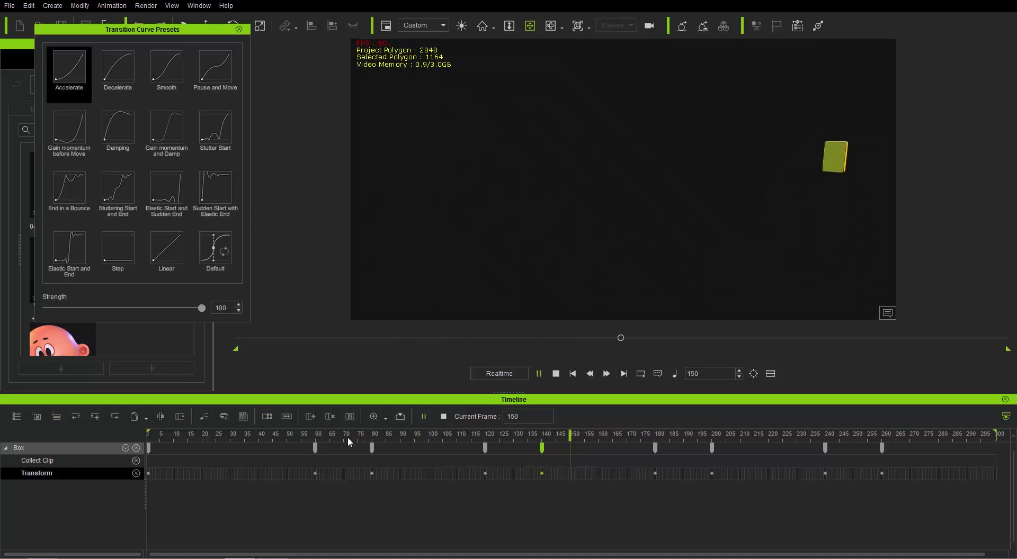
{"action": "left_click", "coordinate": [472, 432]}
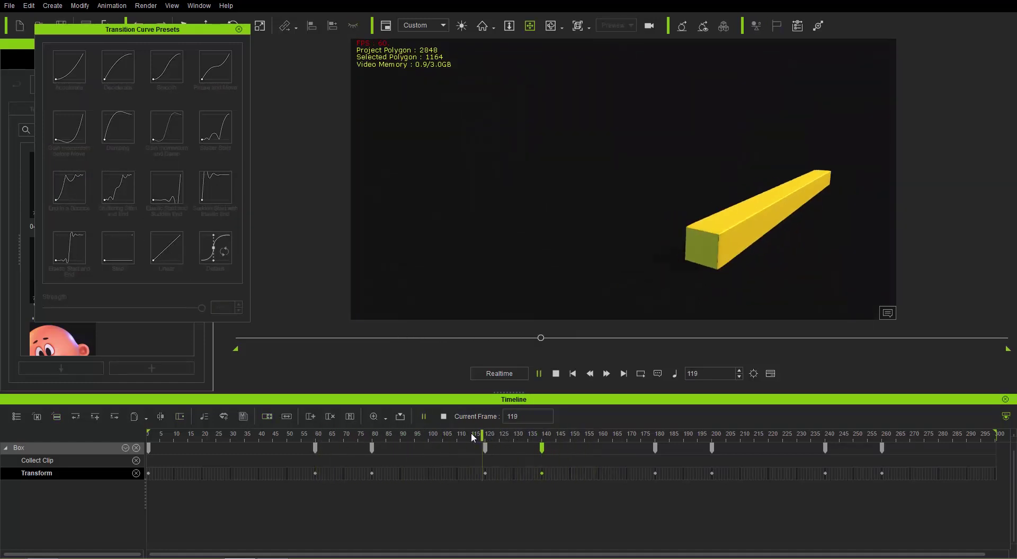
{"action": "left_click", "coordinate": [541, 473]}
{"action": "key", "text": "ctrl+Right"}
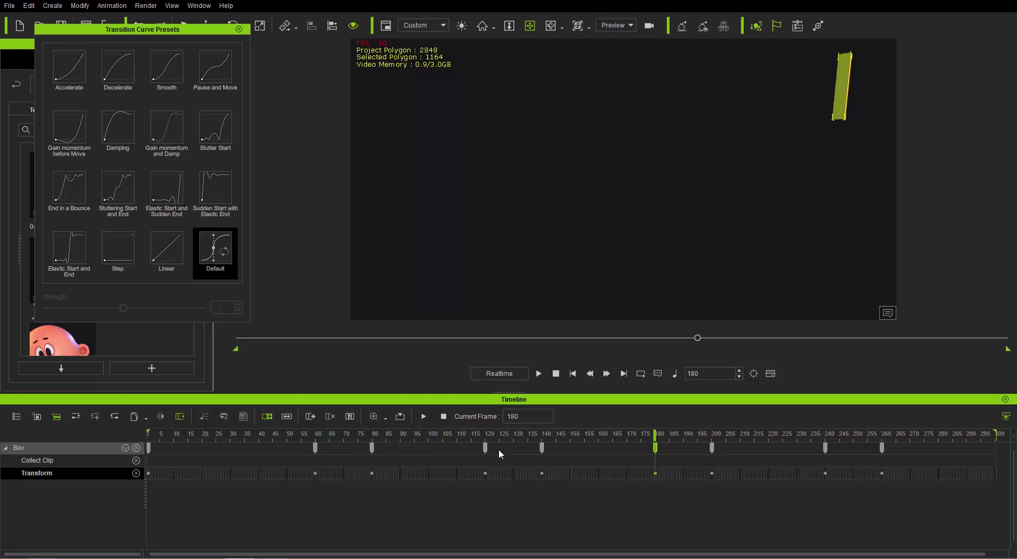
Give keys 180, 200, 240 and 260 Elastic Start and Sudden End, Sudden Start with Elastic End twice, and Elastic Start and End
{"action": "left_click", "coordinate": [174, 187]}
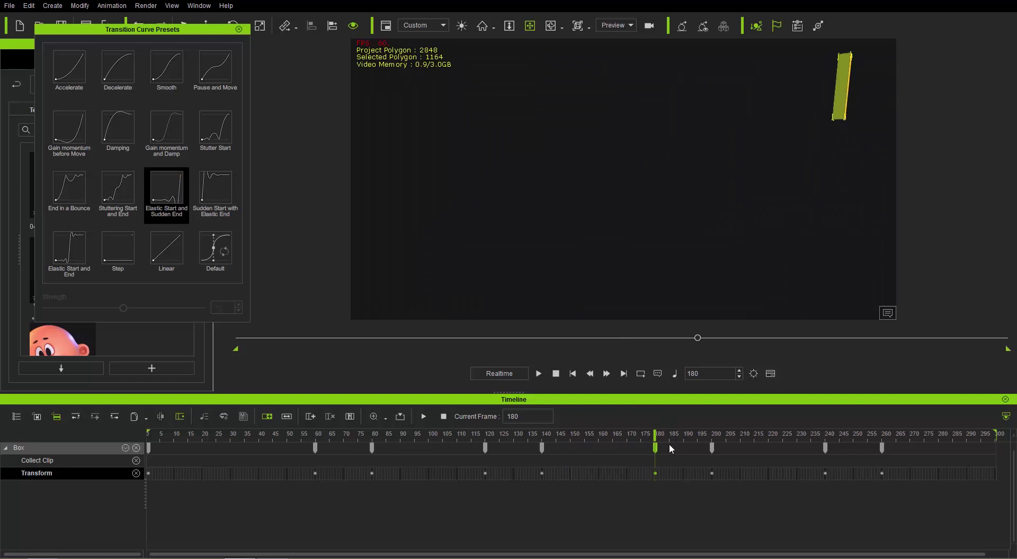
{"action": "left_click", "coordinate": [712, 474]}
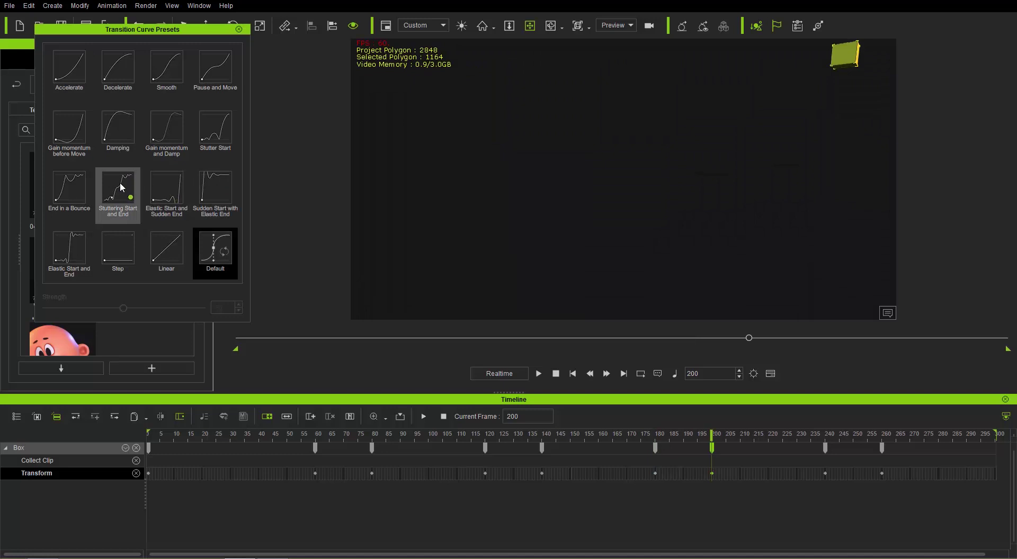
{"action": "left_click", "coordinate": [216, 186]}
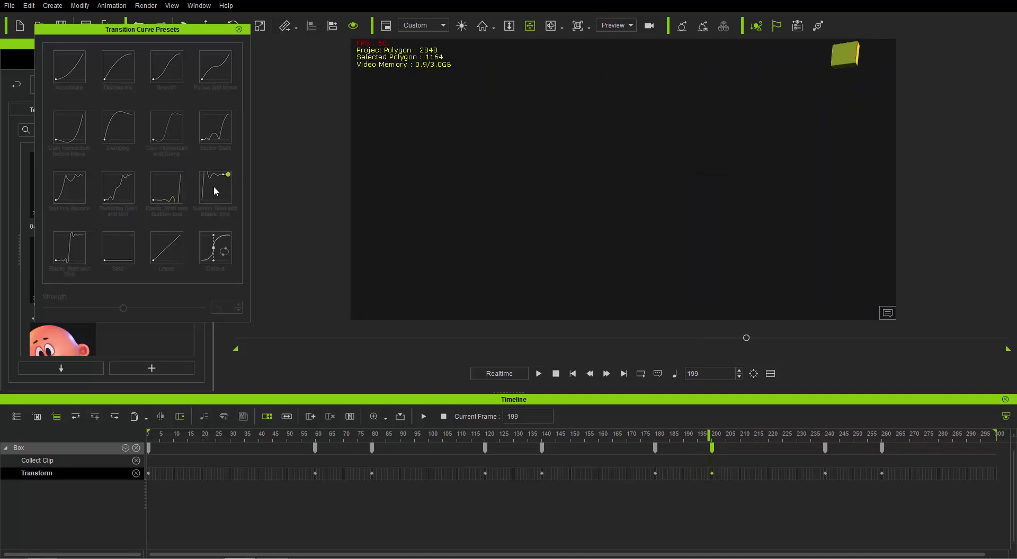
{"action": "left_click", "coordinate": [826, 473]}
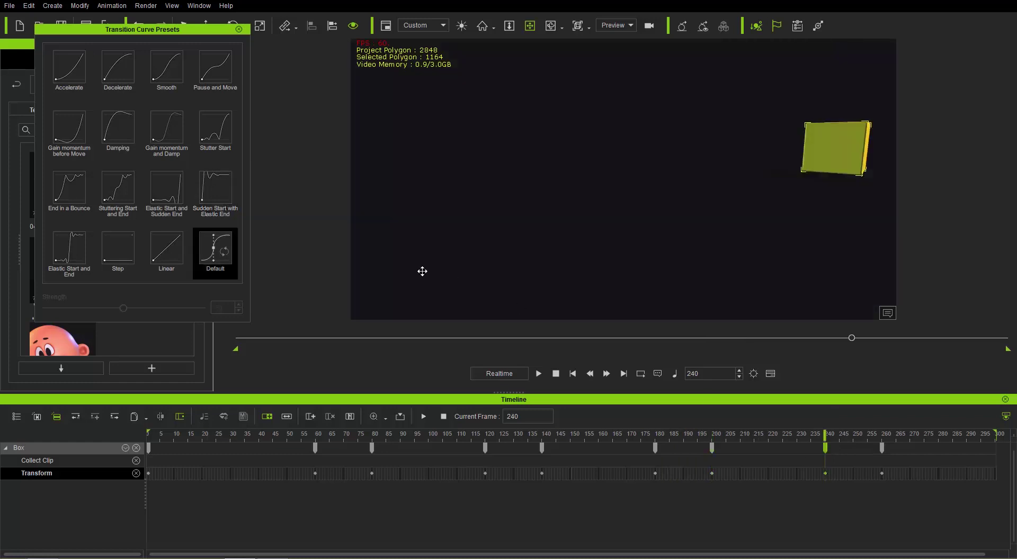
{"action": "left_click", "coordinate": [222, 192]}
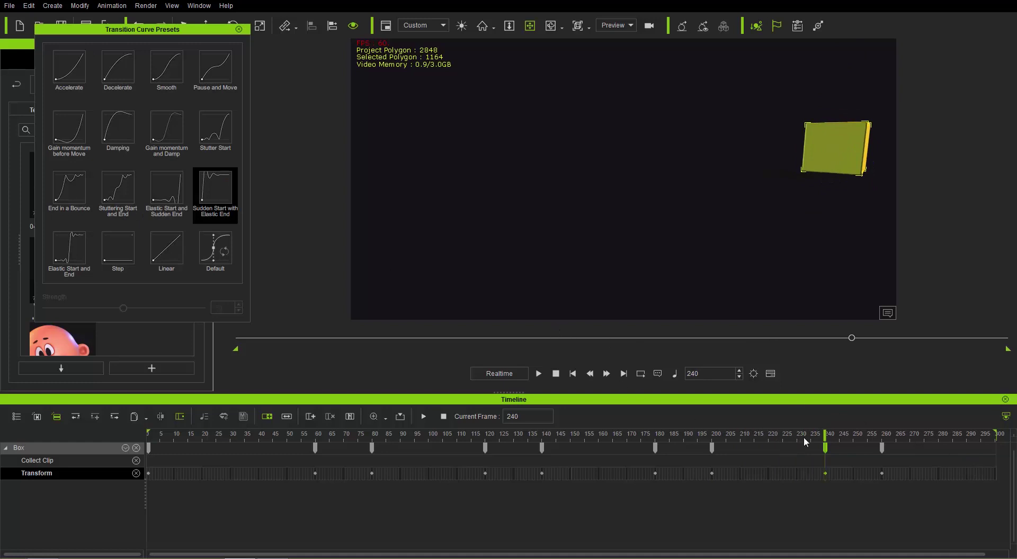
{"action": "left_click", "coordinate": [881, 472]}
{"action": "left_click", "coordinate": [75, 252]}
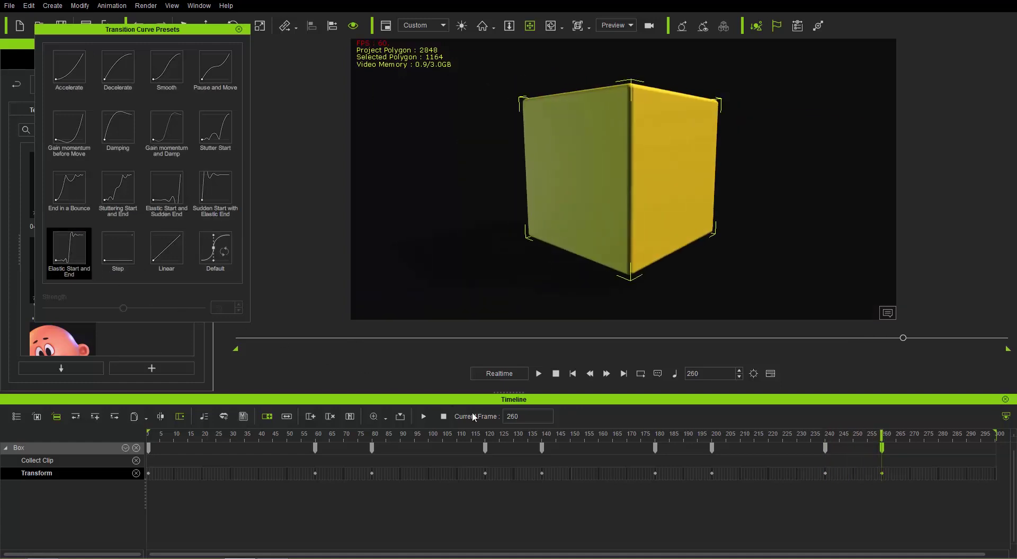
Play the eased box animation from the start and stop it near frame 263
{"action": "left_click", "coordinate": [556, 375]}
{"action": "left_click", "coordinate": [539, 373]}
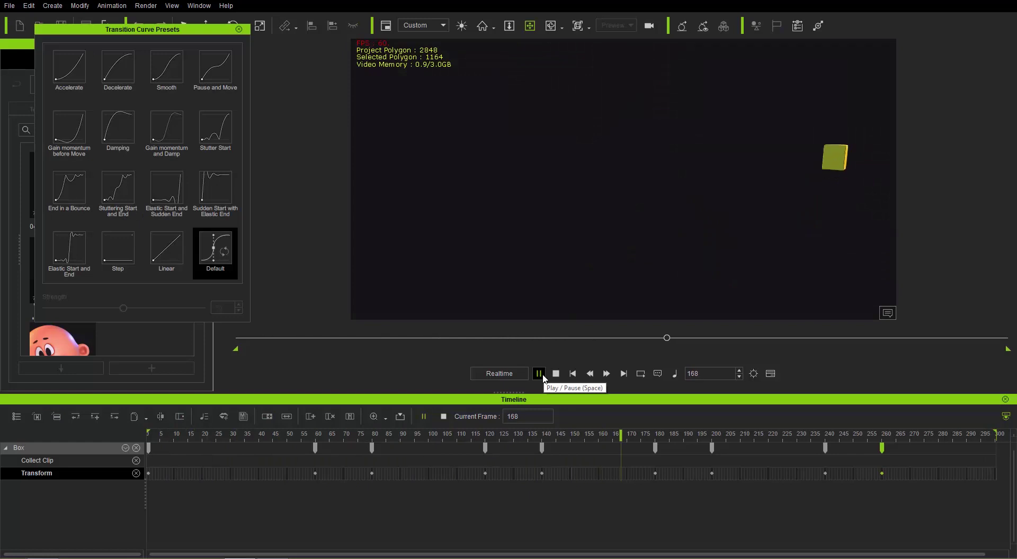
{"action": "left_click", "coordinate": [543, 375]}
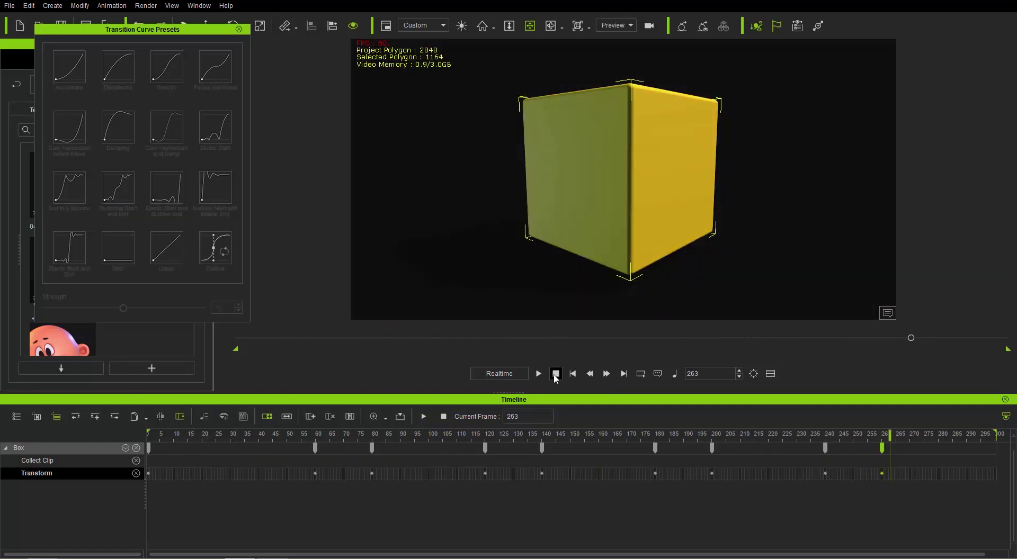
Close the presets panel and make Box_Default visible in the scene object list
{"action": "left_click", "coordinate": [239, 31]}
{"action": "left_click_drag", "start_coordinate": [190, 268], "coordinate": [189, 341]}
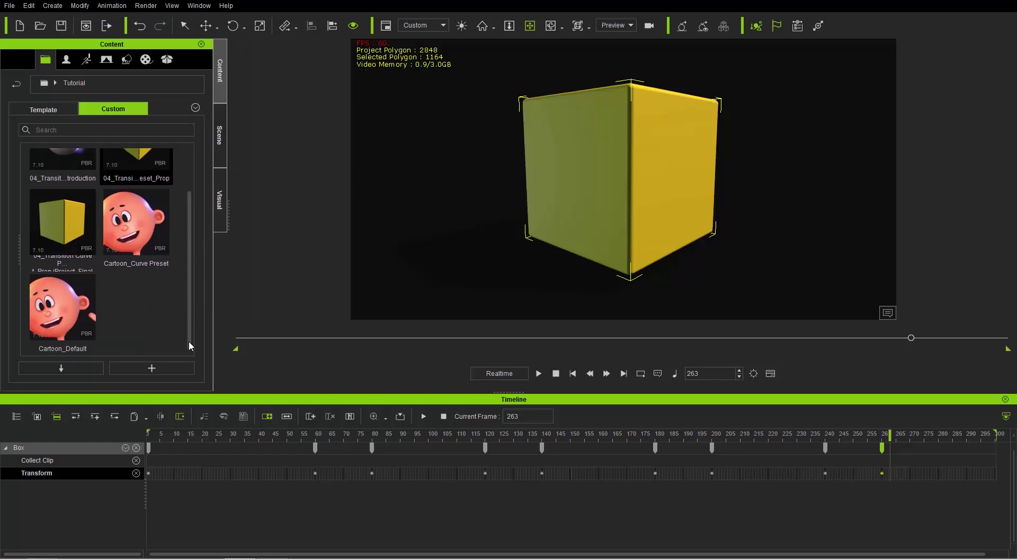
{"action": "left_click", "coordinate": [65, 324]}
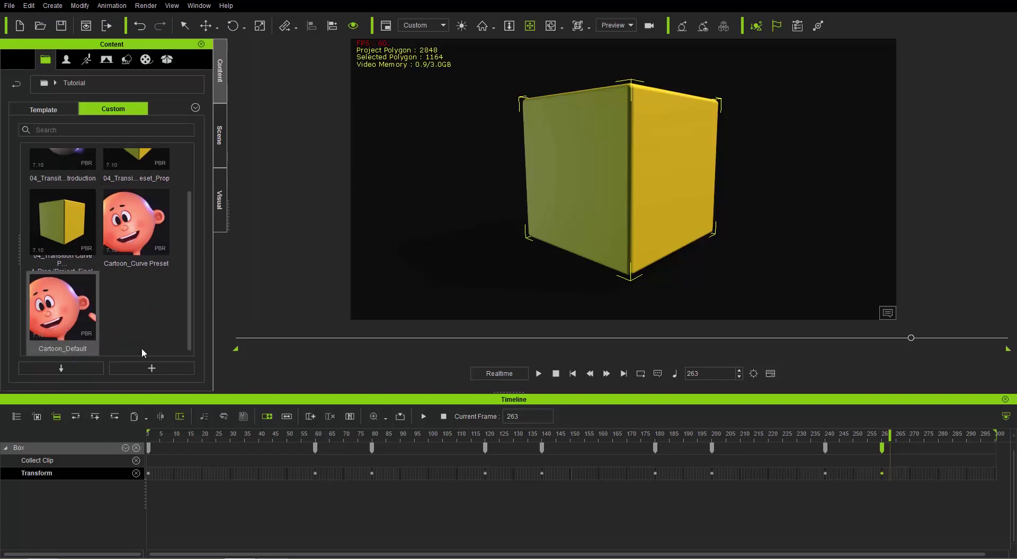
{"action": "left_click", "coordinate": [225, 141]}
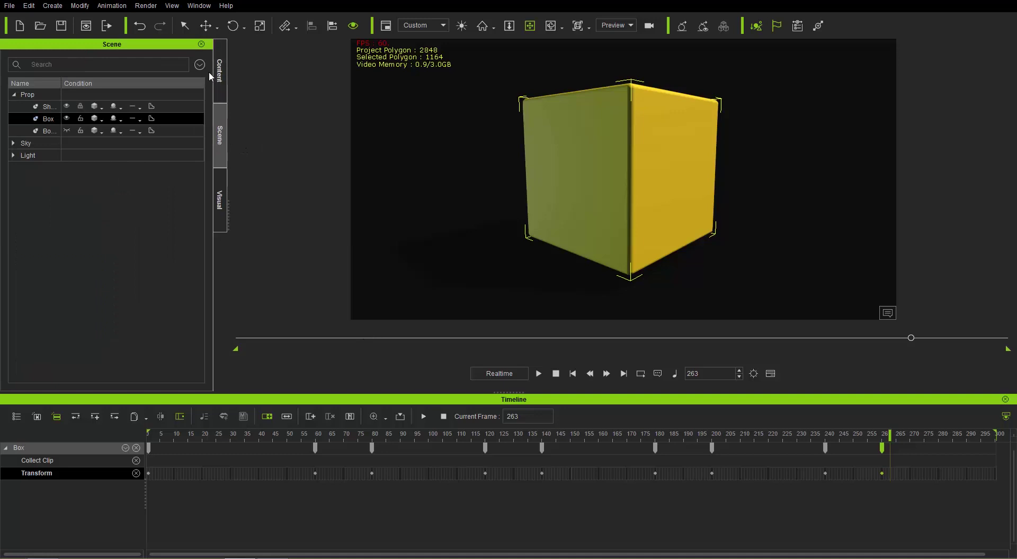
{"action": "left_click_drag", "start_coordinate": [62, 85], "coordinate": [111, 85]}
{"action": "left_click", "coordinate": [116, 130]}
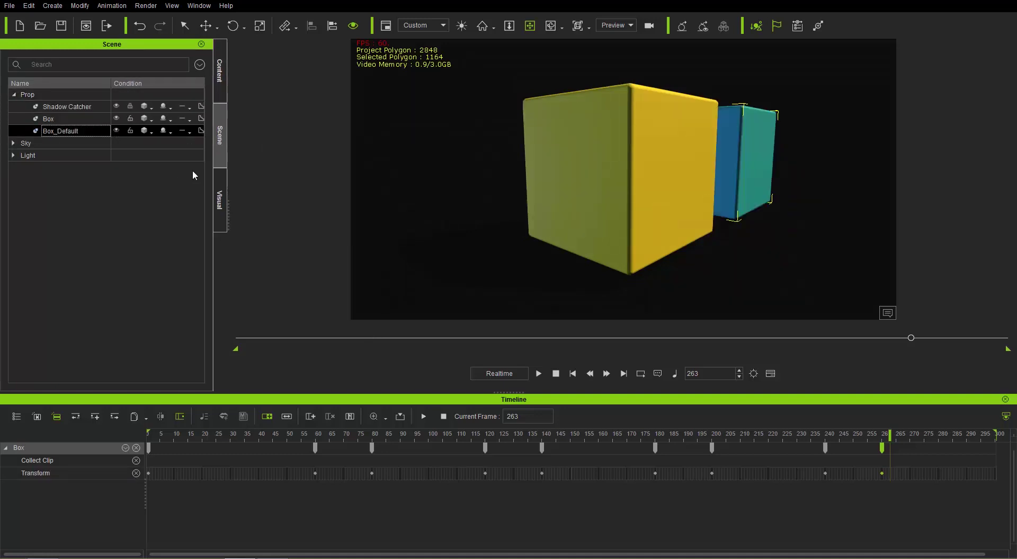
Play both boxes' animations from frame 1 twice, ending rewound at frame 1
{"action": "left_click", "coordinate": [556, 375]}
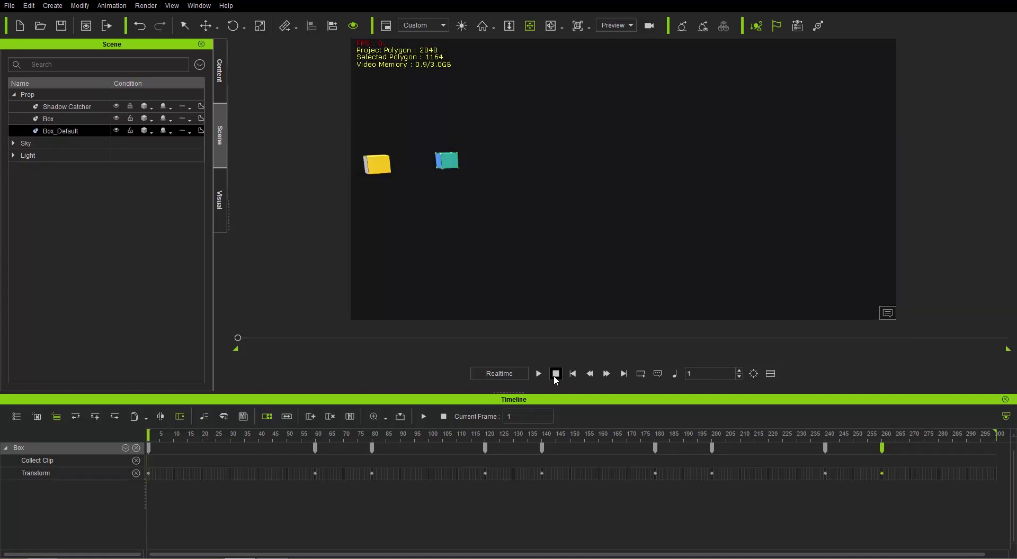
{"action": "left_click", "coordinate": [538, 373]}
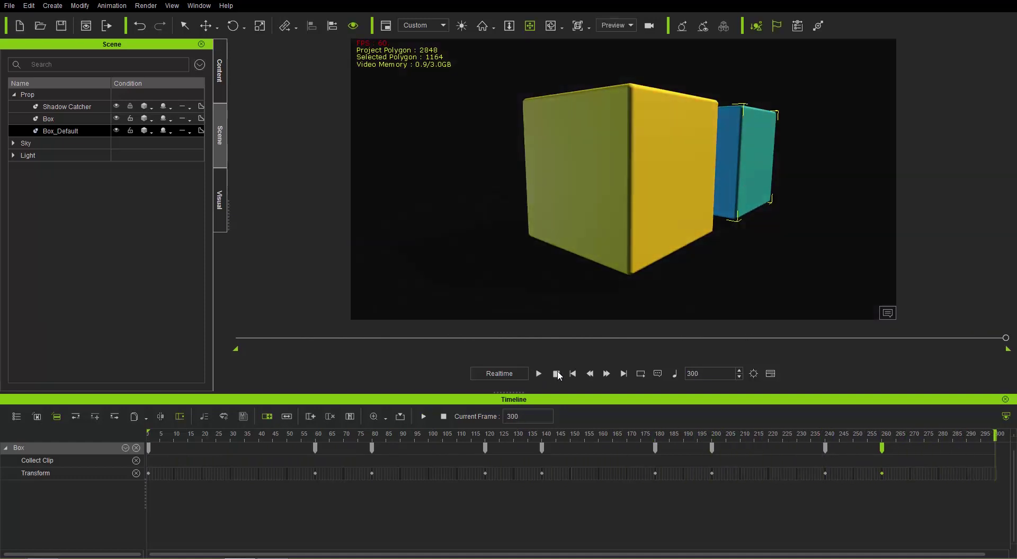
{"action": "left_click", "coordinate": [557, 374]}
{"action": "left_click", "coordinate": [539, 374]}
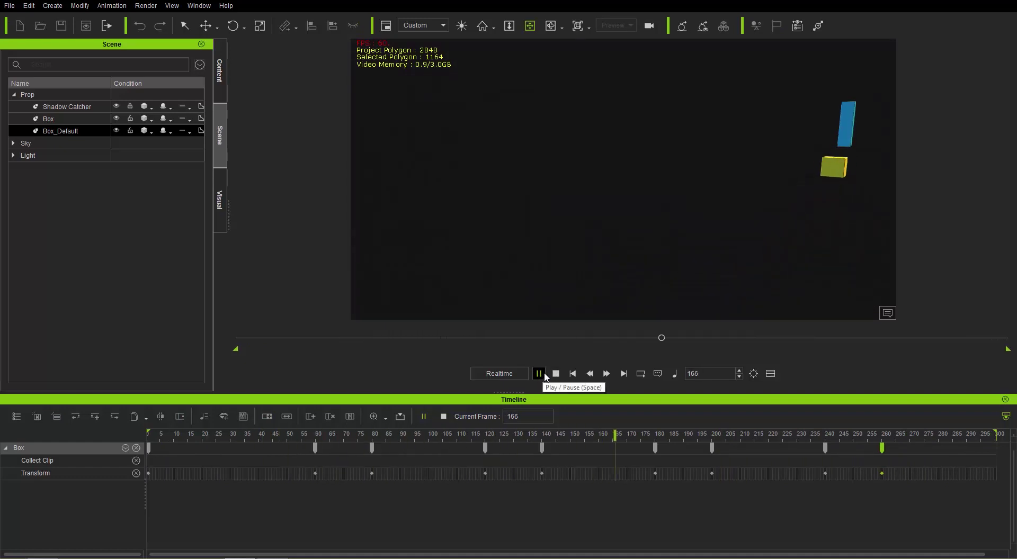
{"action": "left_click", "coordinate": [556, 374]}
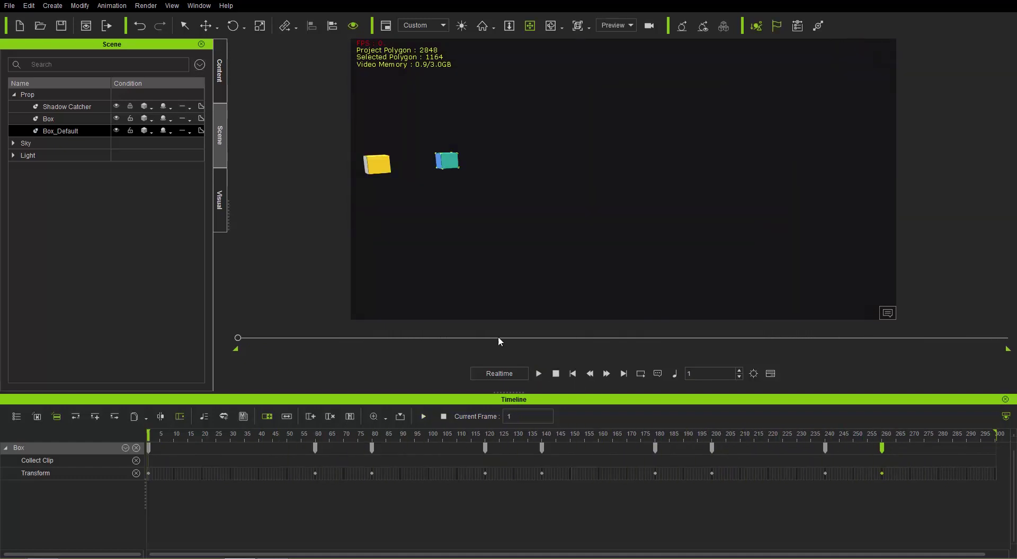
Open the cartoon character project from Content, discarding the current one, and enlarge the Timeline
{"action": "left_click", "coordinate": [219, 70]}
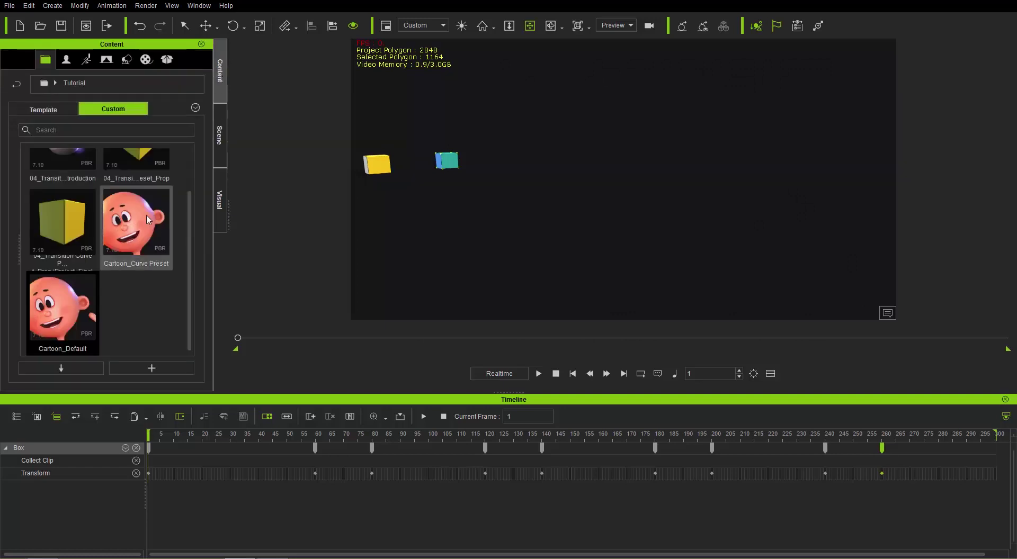
{"action": "double_click", "coordinate": [62, 308]}
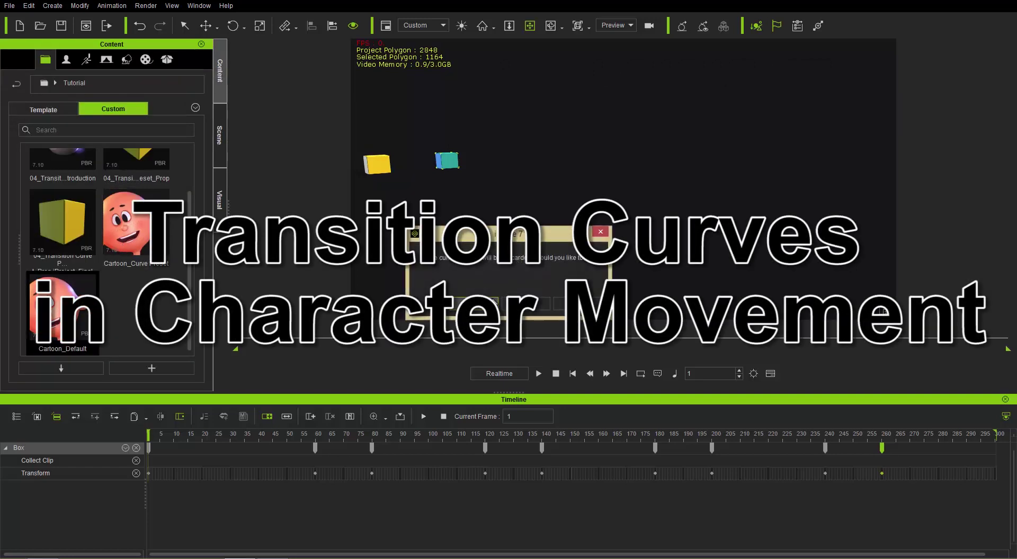
{"action": "key", "text": "Return"}
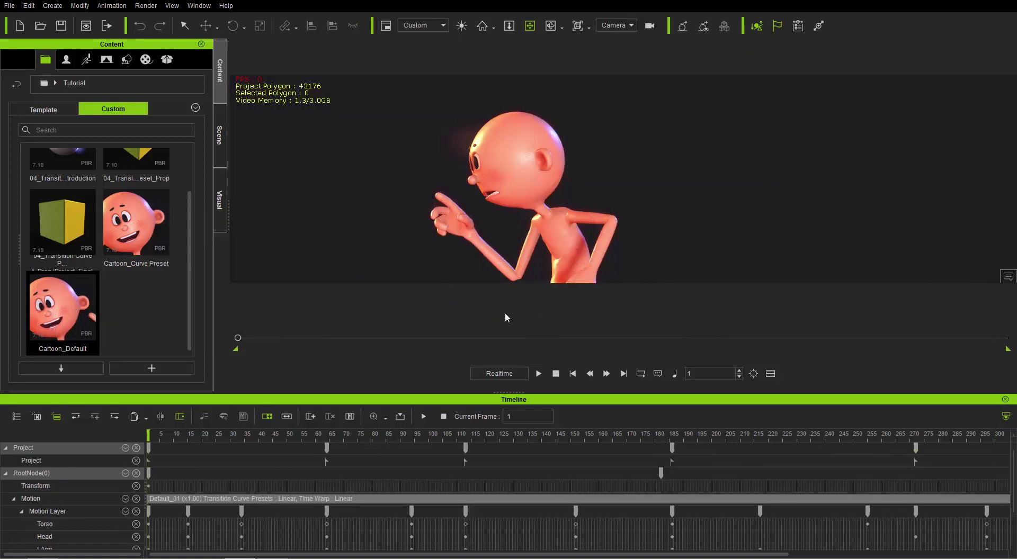
{"action": "left_click_drag", "start_coordinate": [515, 392], "coordinate": [500, 325]}
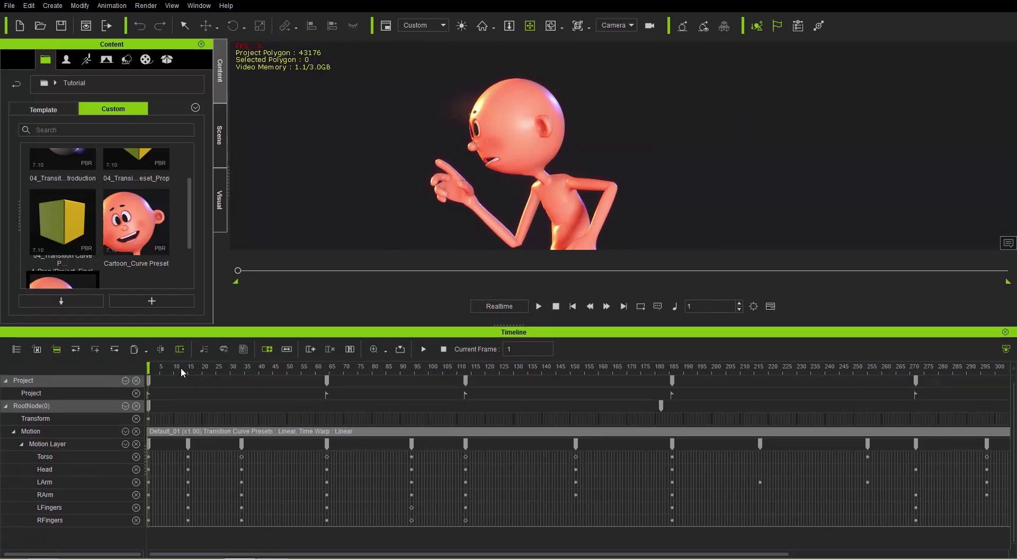
Play the cartoon's animation, replay it from the start, then pause and return to frame 1
{"action": "key", "text": "space"}
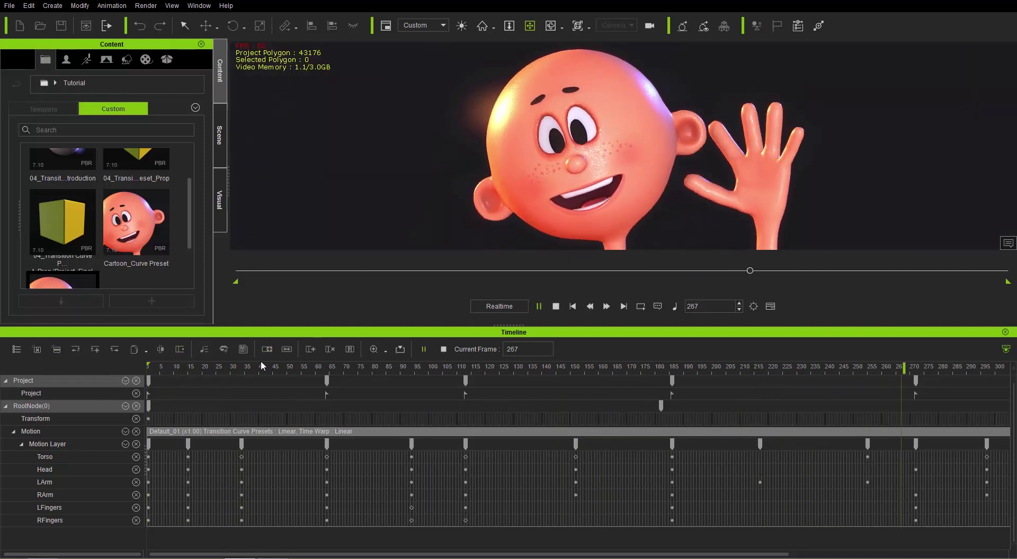
{"action": "left_click", "coordinate": [555, 307]}
{"action": "left_click", "coordinate": [539, 306]}
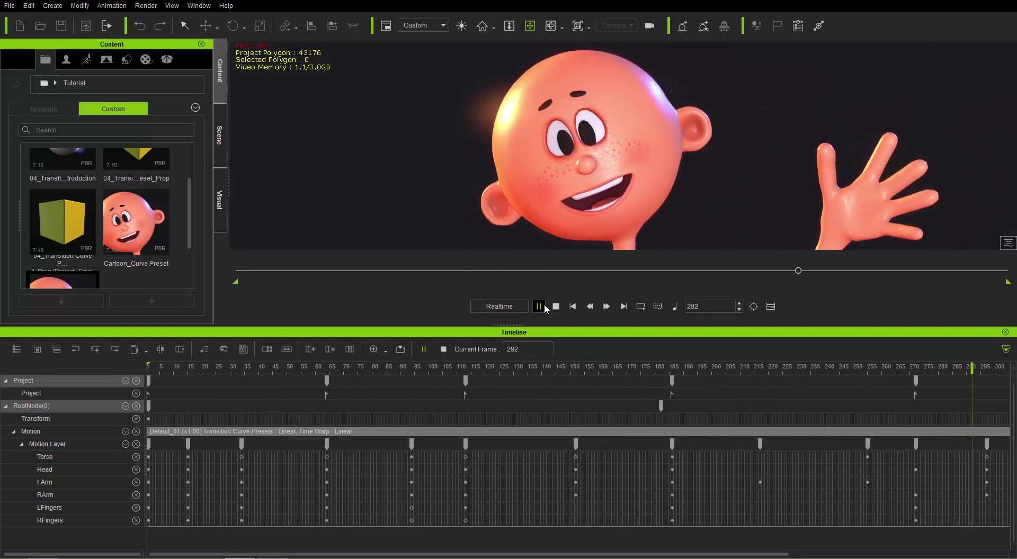
{"action": "left_click", "coordinate": [542, 307]}
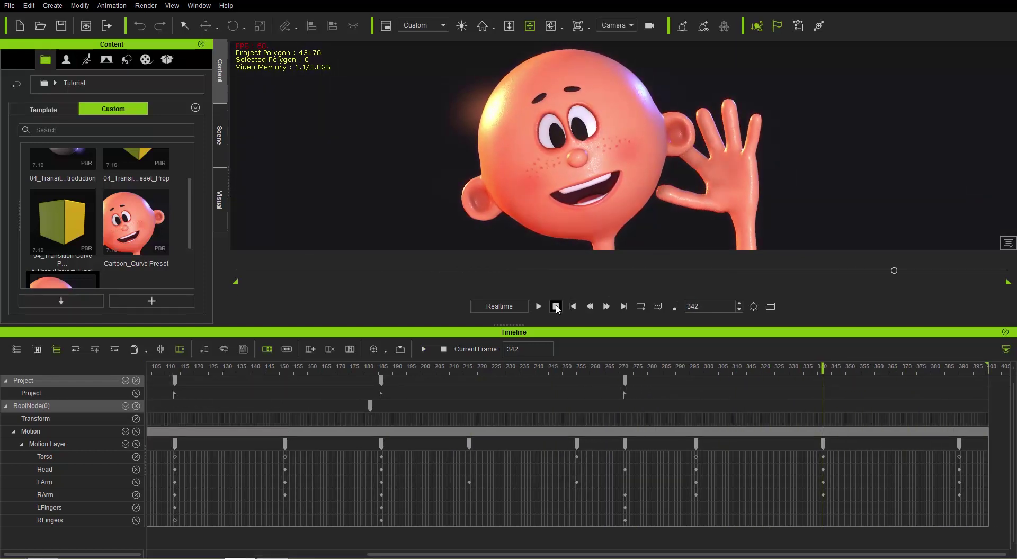
{"action": "left_click", "coordinate": [556, 307]}
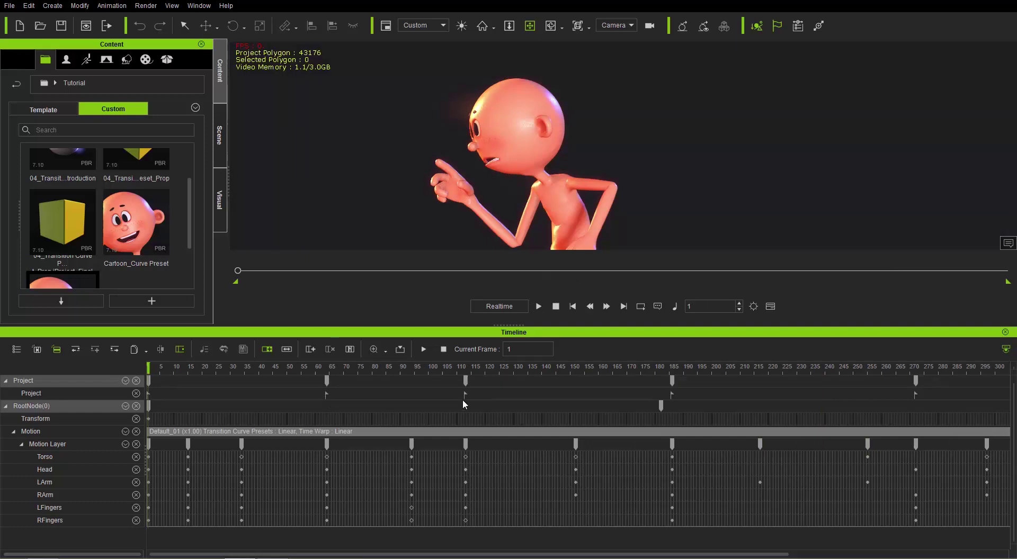
Scrub through frames 64, 170, 24 and 25, then marquee-select the Motion Layer keys at frames 15 and 34
{"action": "left_click", "coordinate": [328, 366]}
{"action": "left_click_drag", "start_coordinate": [353, 366], "coordinate": [434, 368]}
{"action": "left_click_drag", "start_coordinate": [314, 359], "coordinate": [151, 407]}
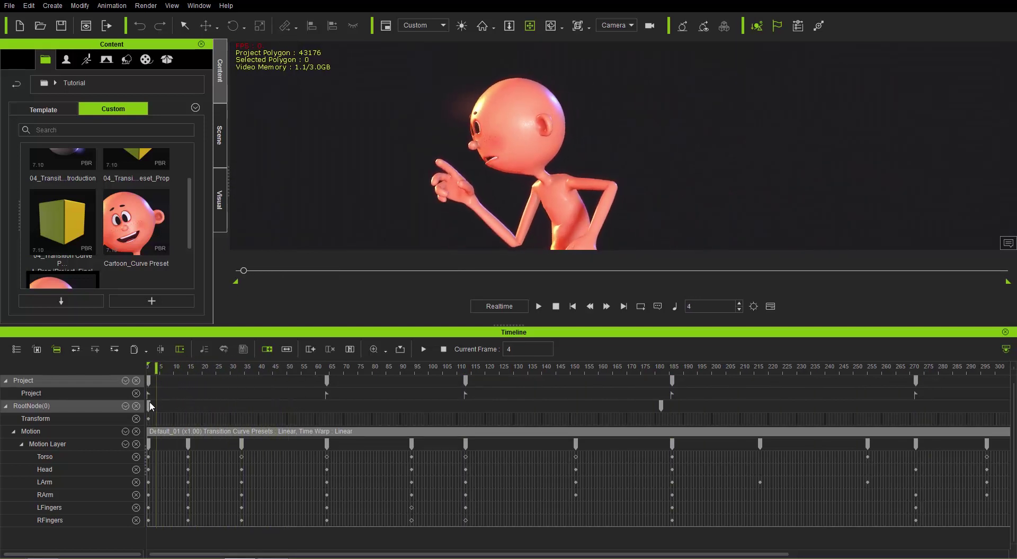
{"action": "left_click_drag", "start_coordinate": [248, 367], "coordinate": [318, 396]}
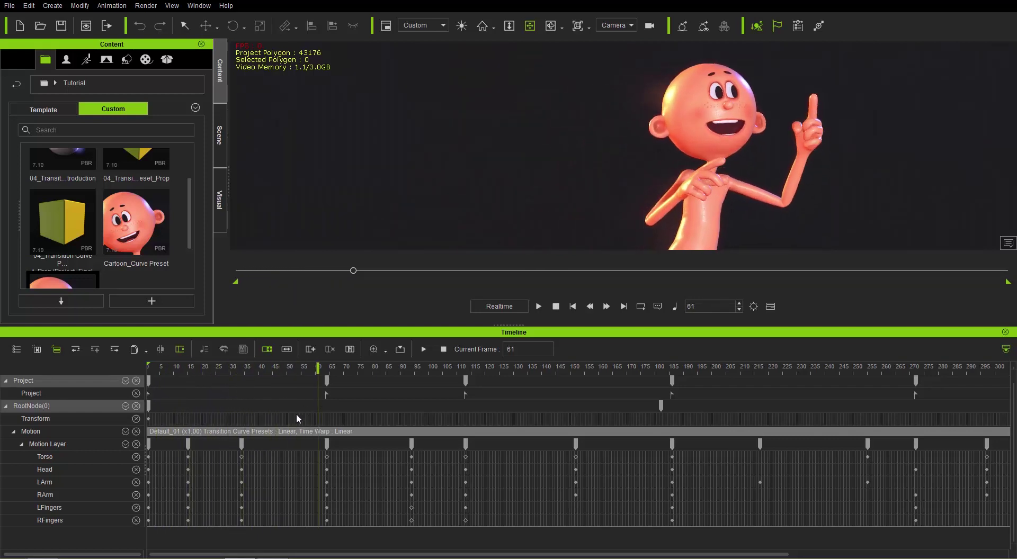
{"action": "left_click_drag", "start_coordinate": [253, 446], "coordinate": [181, 449]}
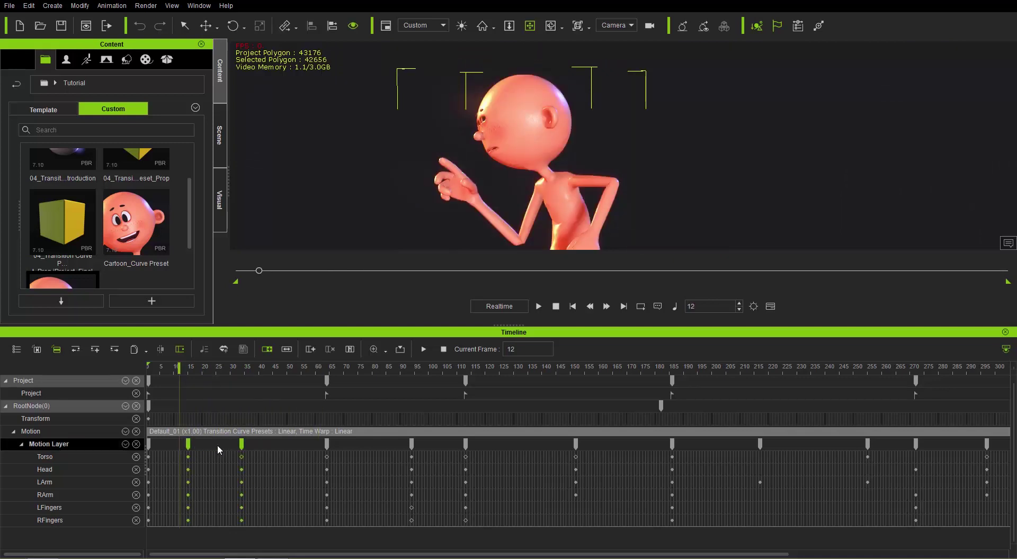
{"action": "key", "text": "Delete"}
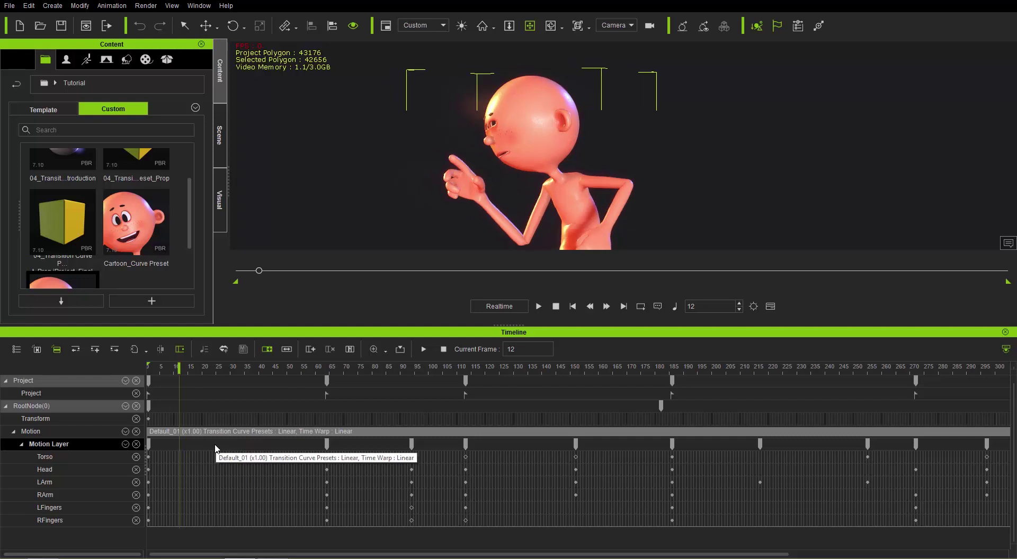
{"action": "left_click_drag", "start_coordinate": [158, 370], "coordinate": [249, 391]}
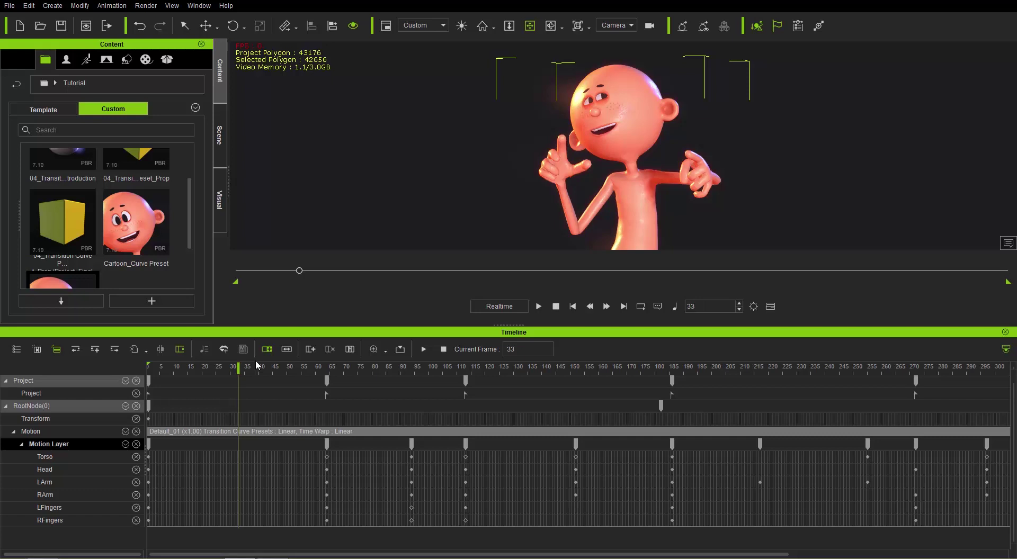
{"action": "key", "text": "ctrl+z"}
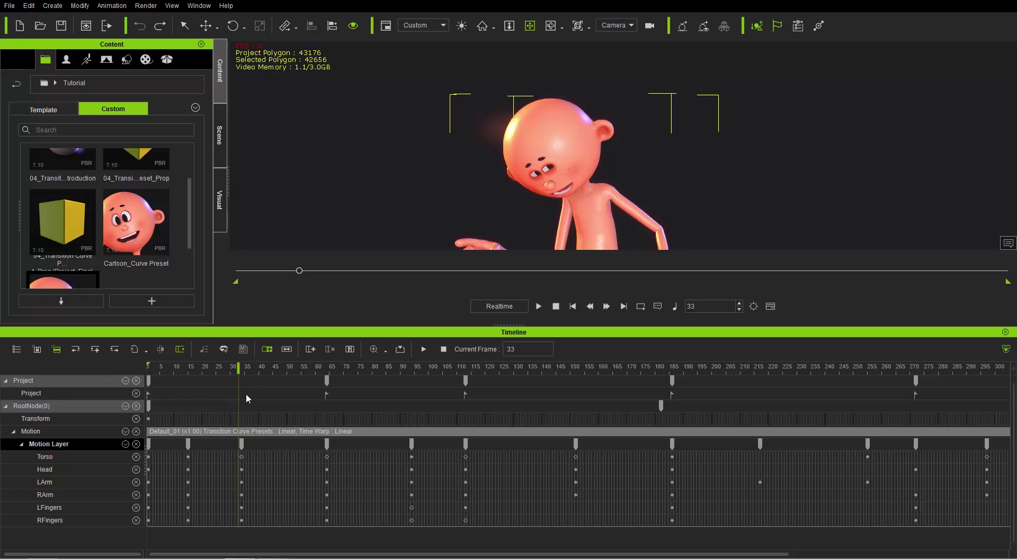
{"action": "left_click", "coordinate": [188, 444]}
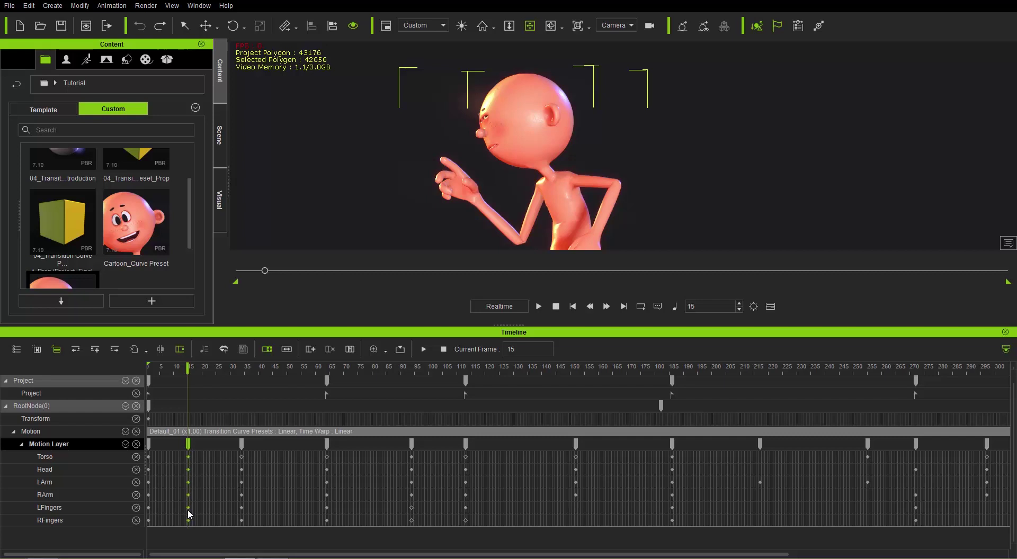
{"action": "left_click", "coordinate": [189, 457]}
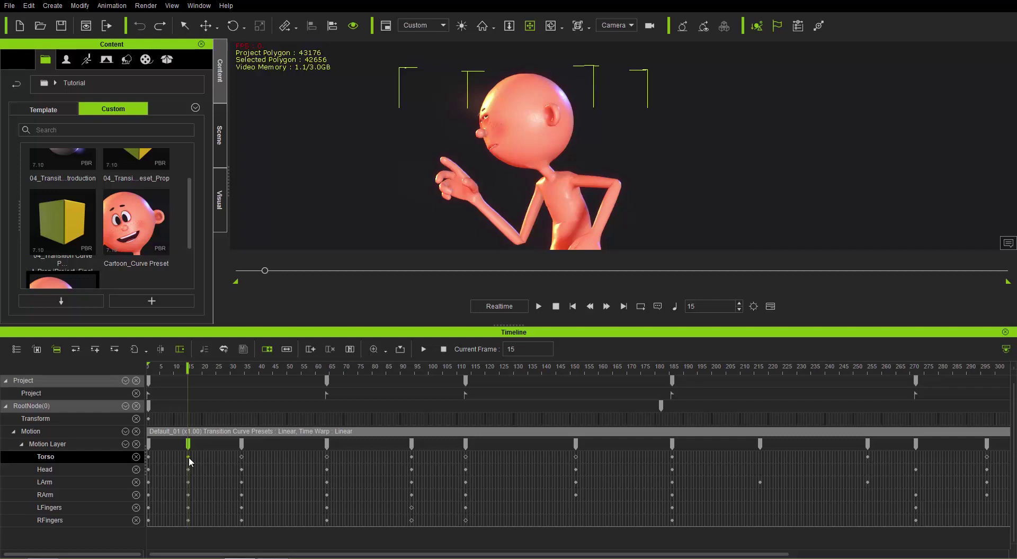
Delete and restore the frame-15 Torso key, then preview and close its Transition Curve Presets
{"action": "right_click", "coordinate": [188, 456]}
{"action": "left_click", "coordinate": [231, 511]}
{"action": "key", "text": "ctrl+z"}
{"action": "right_click", "coordinate": [188, 456]}
{"action": "left_click", "coordinate": [241, 523]}
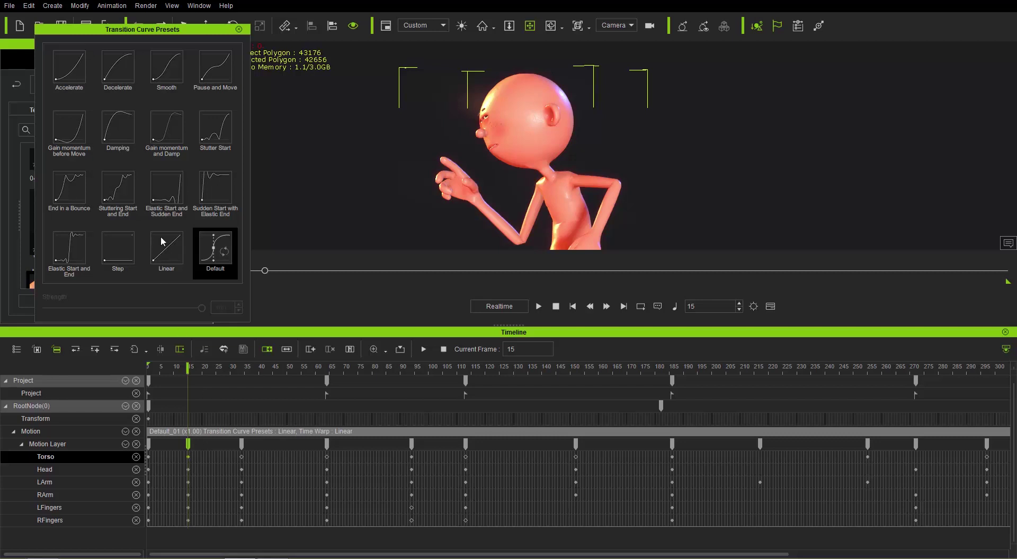
{"action": "left_click", "coordinate": [239, 29]}
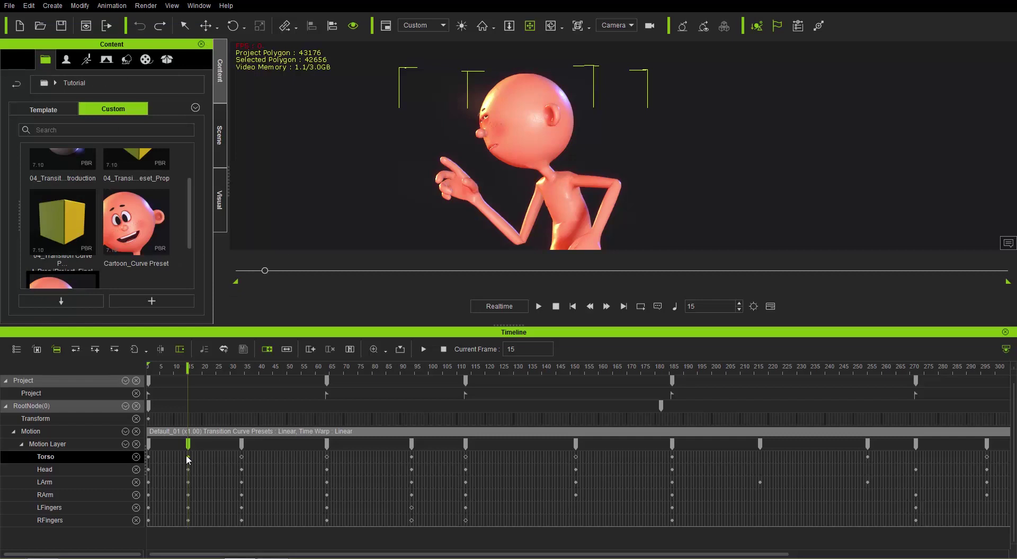
Give every frame-15 body-part key the Gain momentum before Move curve, then select the frame-34 keys
{"action": "left_click_drag", "start_coordinate": [195, 483], "coordinate": [195, 524]}
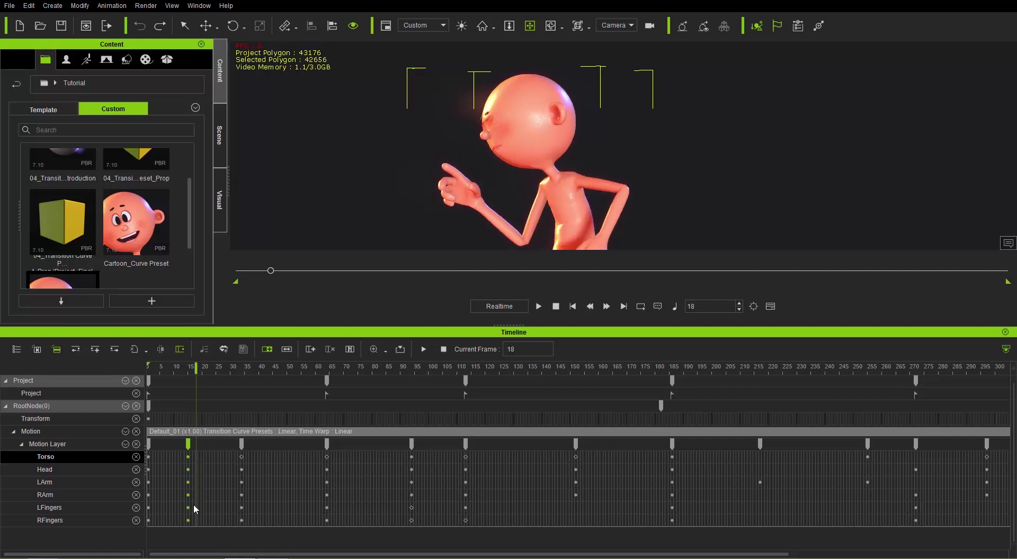
{"action": "right_click", "coordinate": [189, 459]}
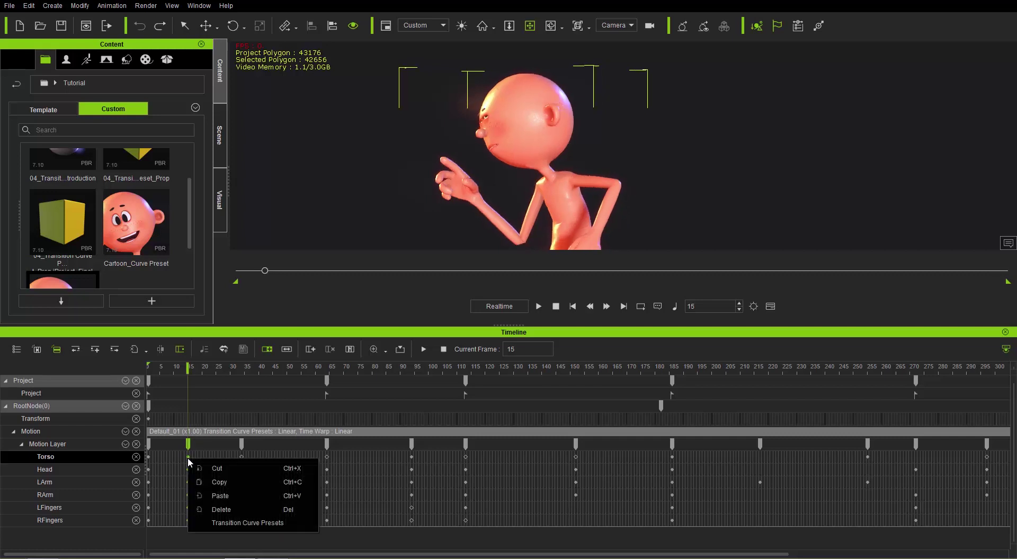
{"action": "left_click", "coordinate": [229, 522]}
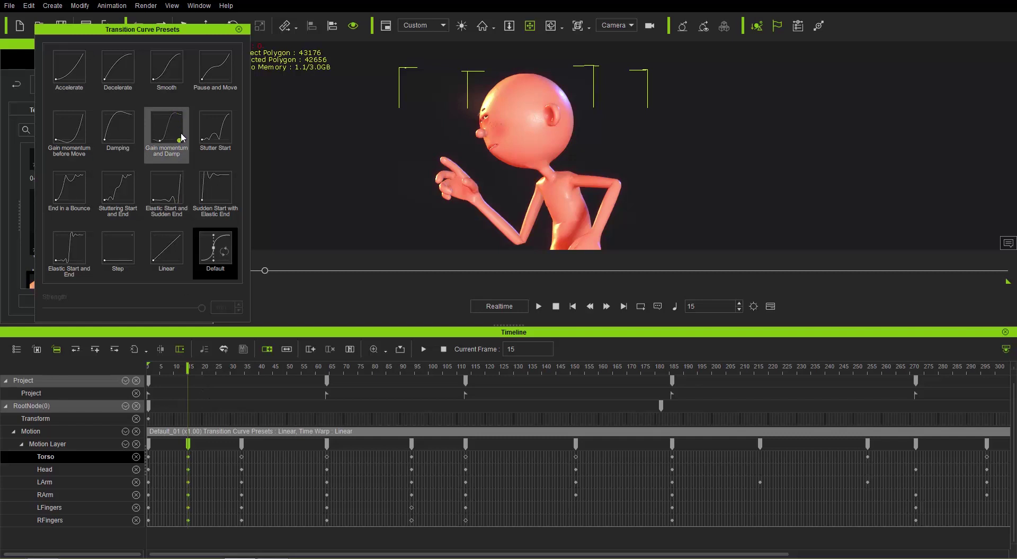
{"action": "left_click", "coordinate": [76, 132]}
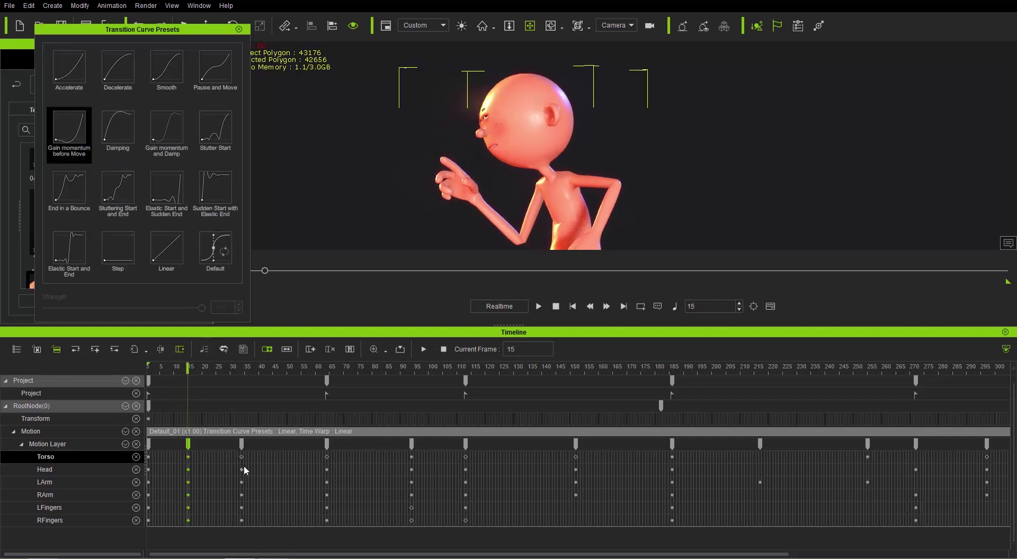
{"action": "left_click_drag", "start_coordinate": [237, 456], "coordinate": [247, 529]}
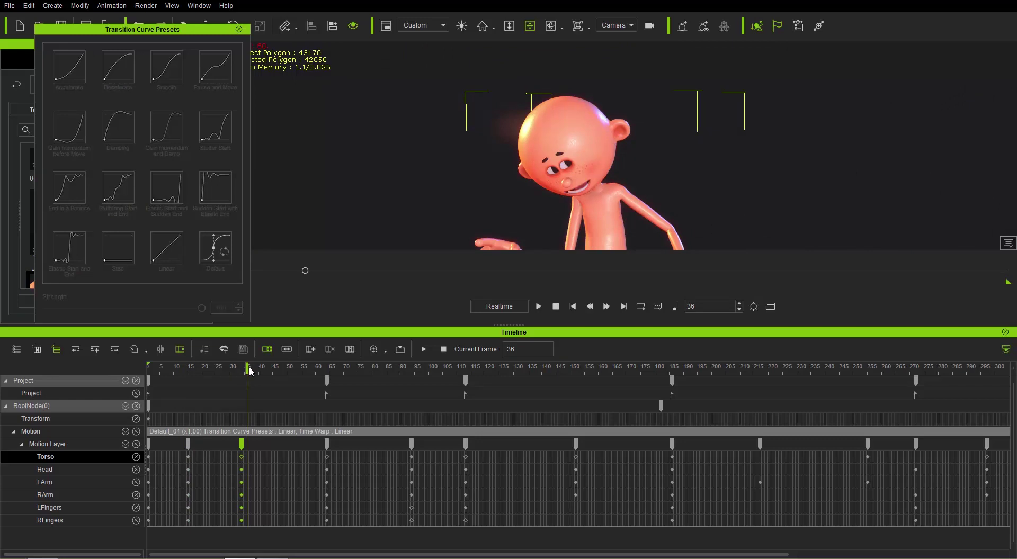
{"action": "left_click_drag", "start_coordinate": [248, 371], "coordinate": [241, 372]}
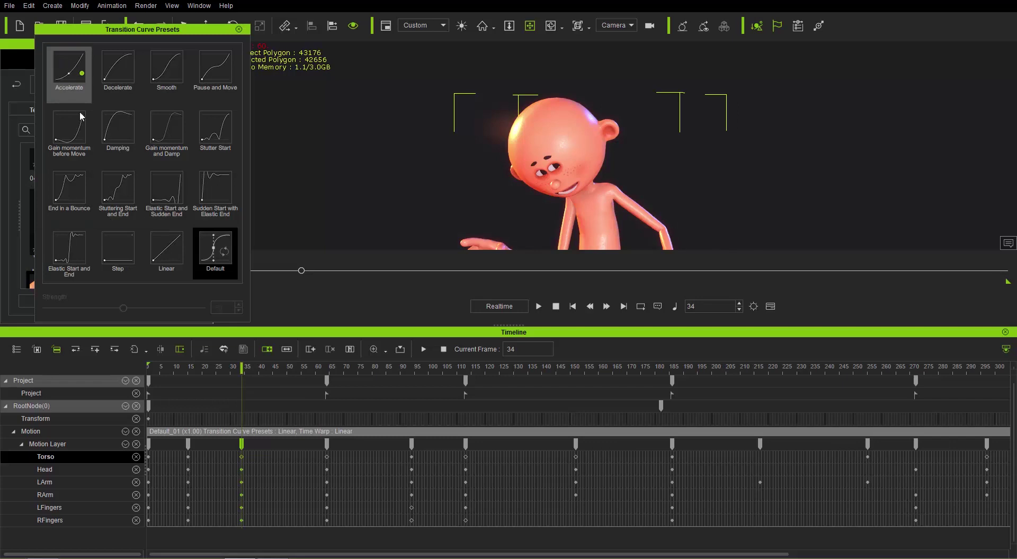
Restore the frame-34 key selection and play back from frame 14 to review the curves
{"action": "left_click", "coordinate": [161, 389]}
{"action": "key", "text": "ctrl+z"}
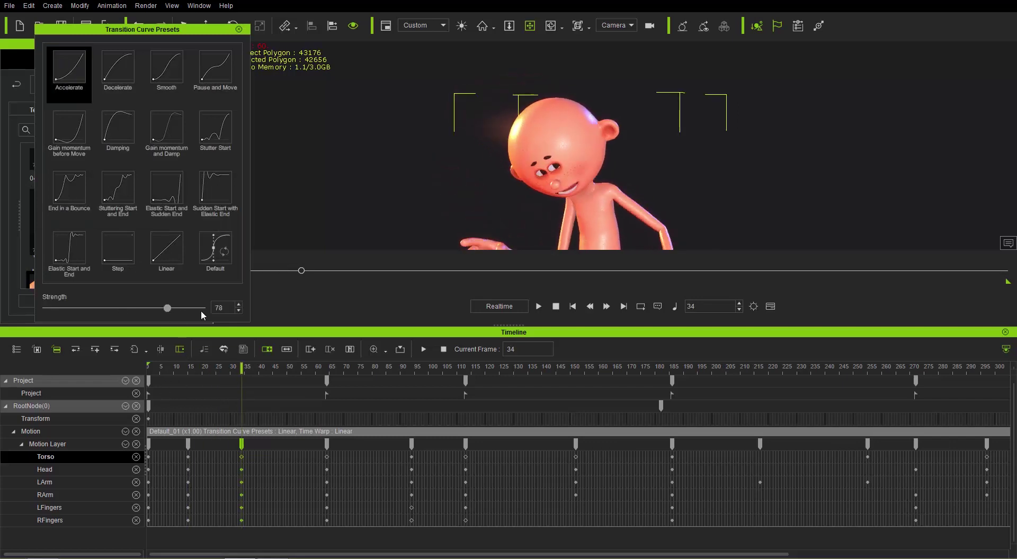
{"action": "left_click_drag", "start_coordinate": [208, 368], "coordinate": [172, 370]}
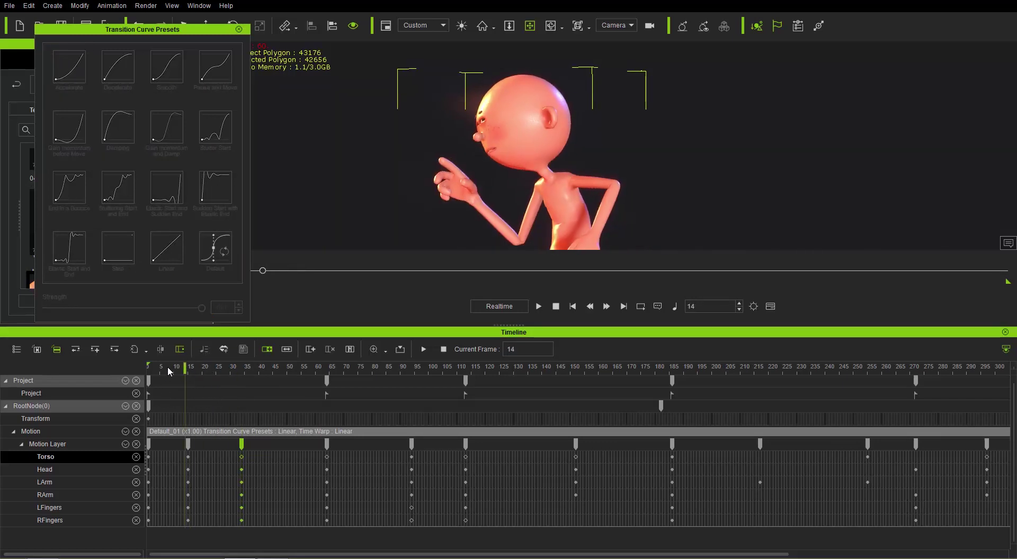
{"action": "key", "text": "space"}
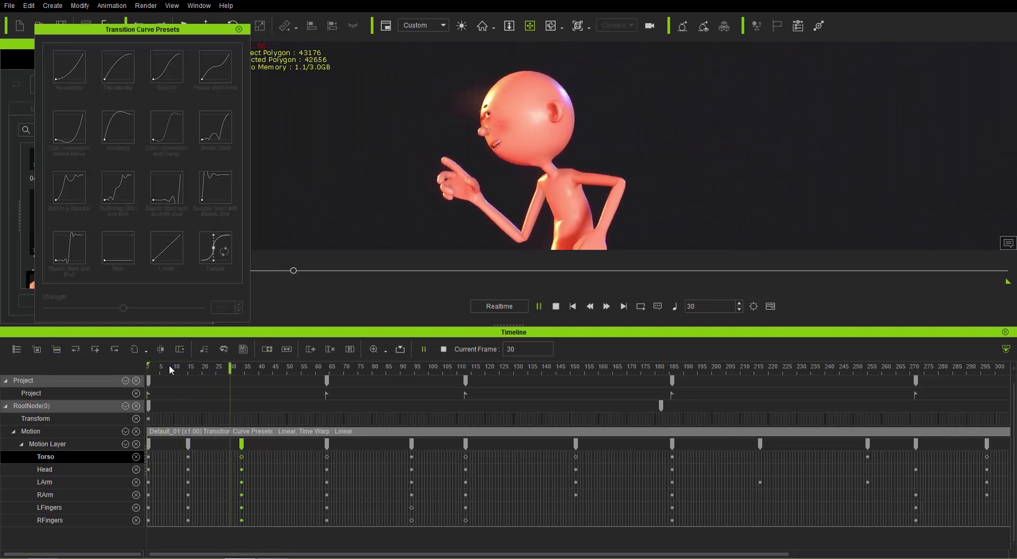
{"action": "left_click_drag", "start_coordinate": [238, 370], "coordinate": [328, 372]}
Give the whole frame-64 key column the Sudden Start with Elastic End curve
{"action": "left_click_drag", "start_coordinate": [325, 456], "coordinate": [323, 494], "text": "ctrl"}
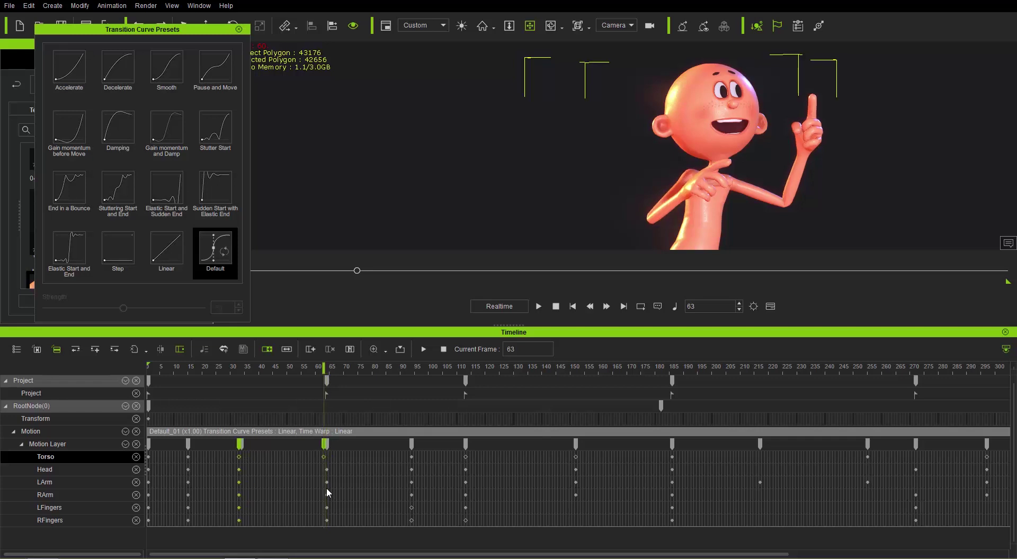
{"action": "key", "text": "ctrl+z"}
{"action": "scroll", "coordinate": [317, 466], "scroll_direction": "up", "scroll_amount": 1, "text": "ctrl"}
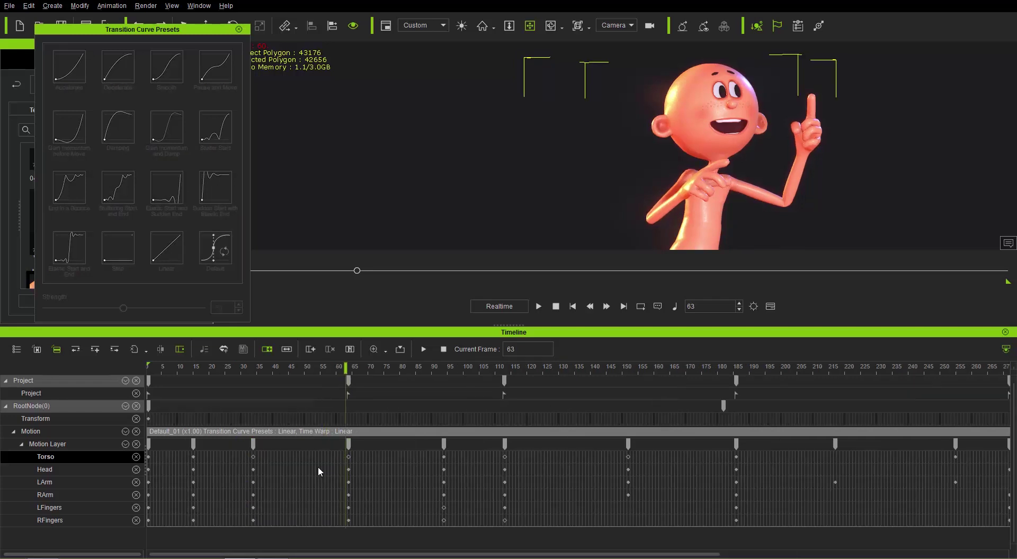
{"action": "left_click_drag", "start_coordinate": [354, 490], "coordinate": [357, 524]}
{"action": "left_click", "coordinate": [351, 370]}
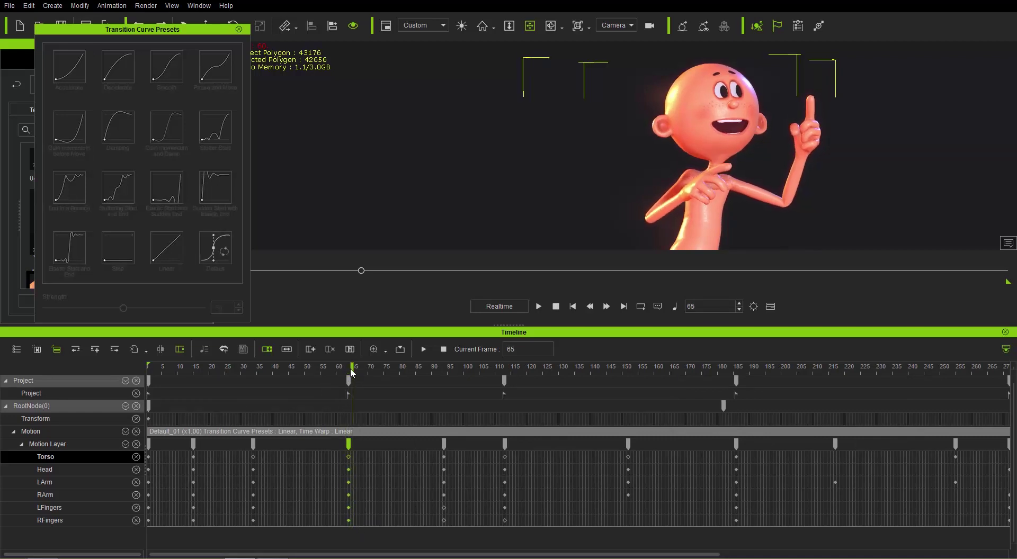
{"action": "left_click", "coordinate": [349, 370]}
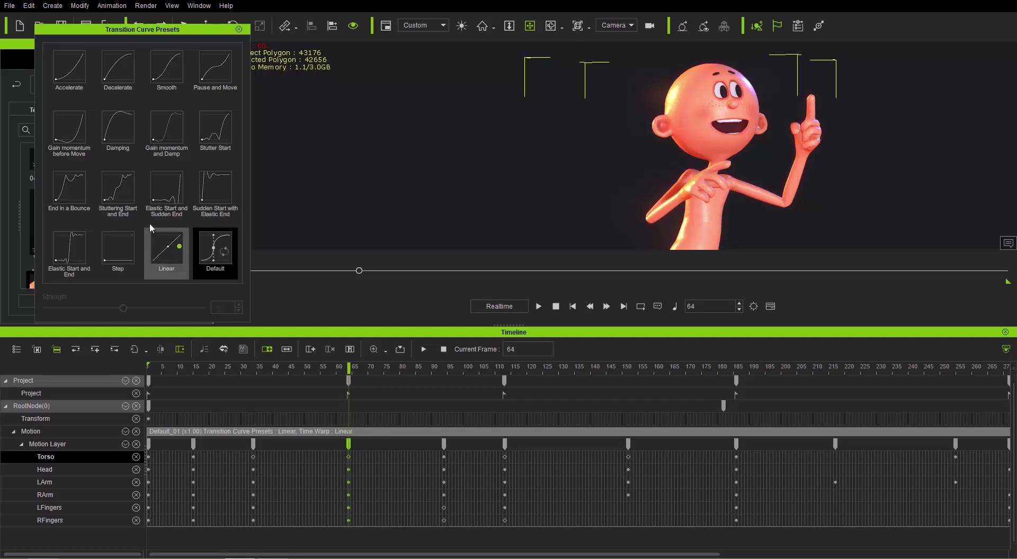
{"action": "left_click", "coordinate": [224, 189]}
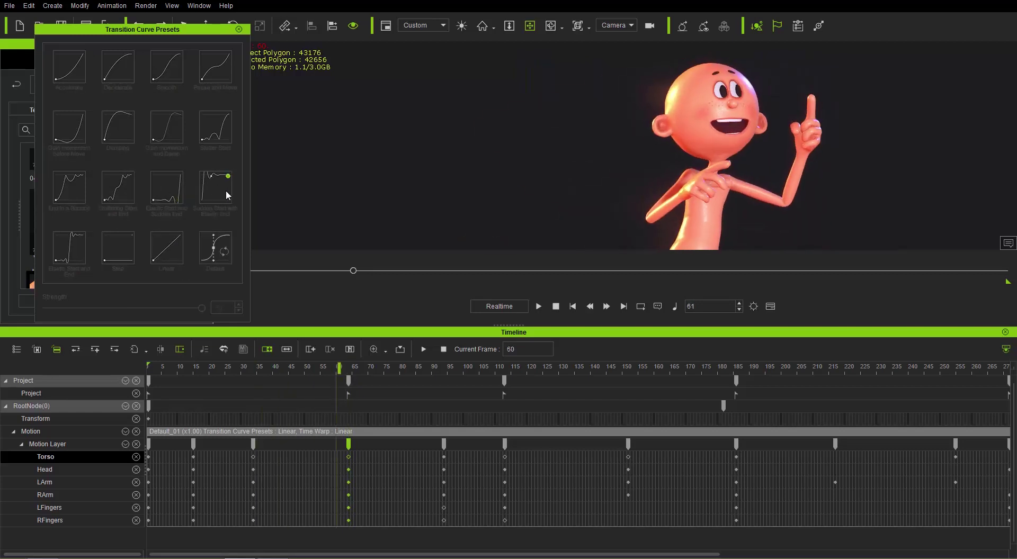
Play the animation from frame 29 and again from the start to review the easing
{"action": "left_click", "coordinate": [237, 371]}
{"action": "key", "text": "space"}
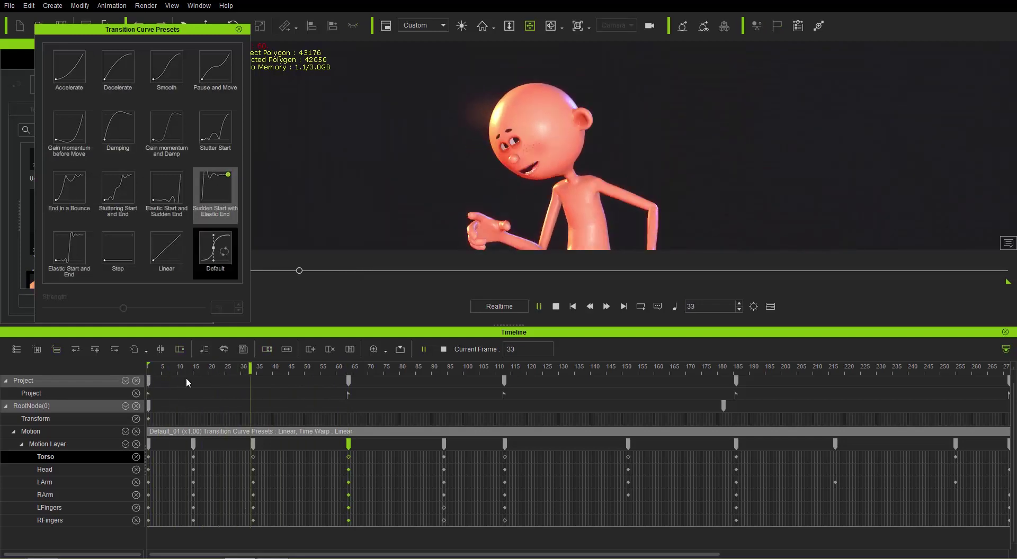
{"action": "key", "text": "space"}
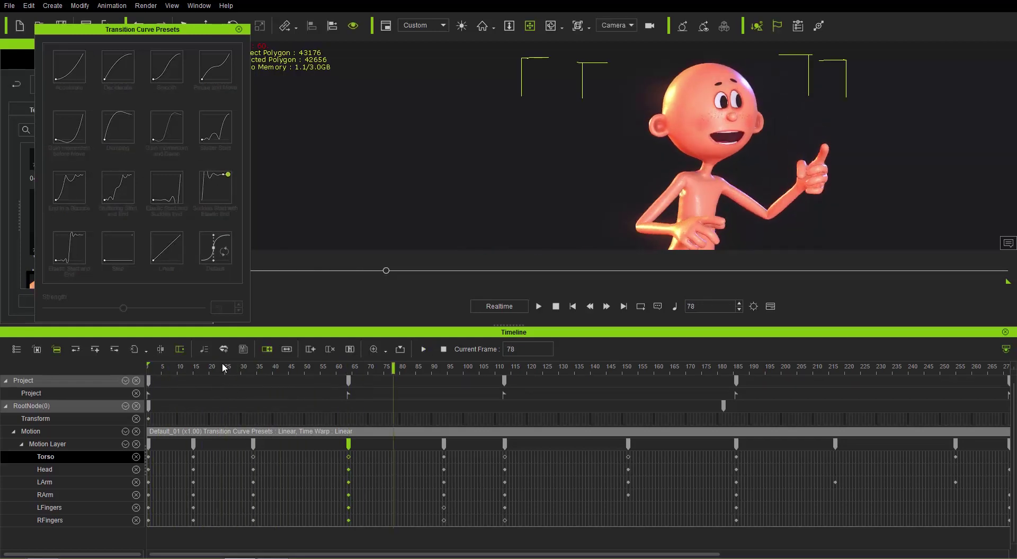
{"action": "left_click_drag", "start_coordinate": [231, 367], "coordinate": [145, 364]}
{"action": "key", "text": "space"}
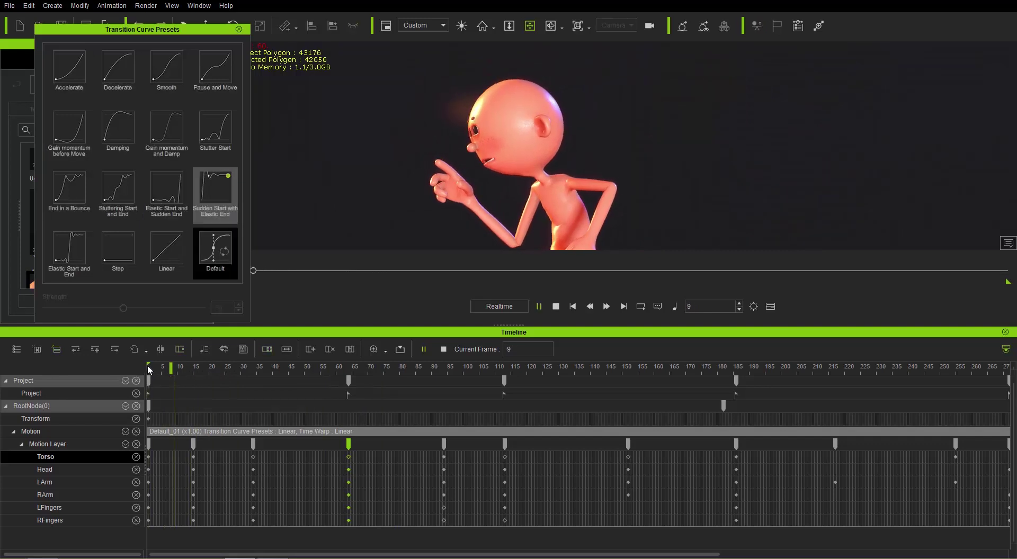
{"action": "key", "text": "space"}
Deselect the frame-64 keys and select the full key column at frame 94 with the playhead there
{"action": "left_click", "coordinate": [350, 366]}
{"action": "left_click_drag", "start_coordinate": [350, 366], "coordinate": [436, 403]}
{"action": "left_click", "coordinate": [445, 458]}
{"action": "left_click_drag", "start_coordinate": [446, 546], "coordinate": [447, 541]}
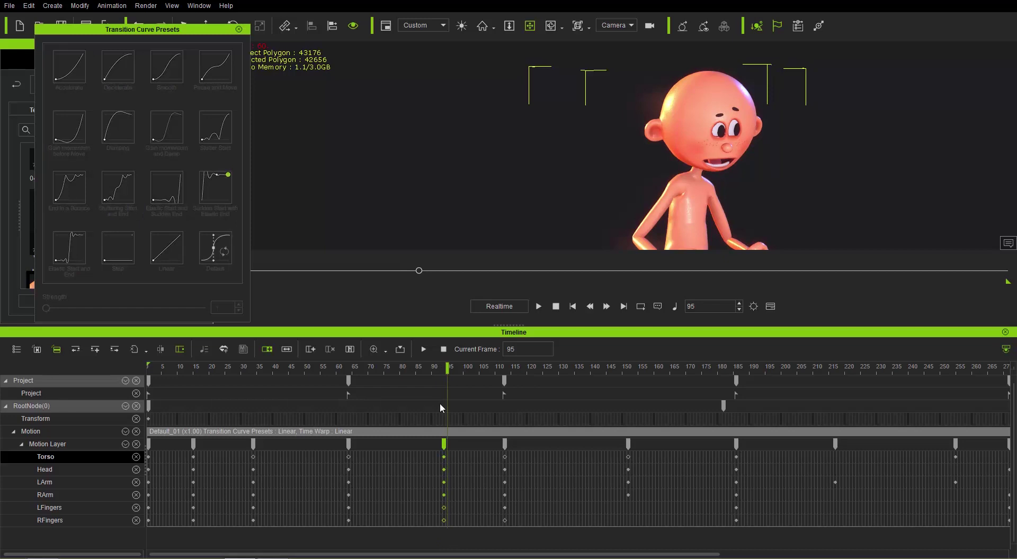
{"action": "left_click_drag", "start_coordinate": [446, 369], "coordinate": [443, 373]}
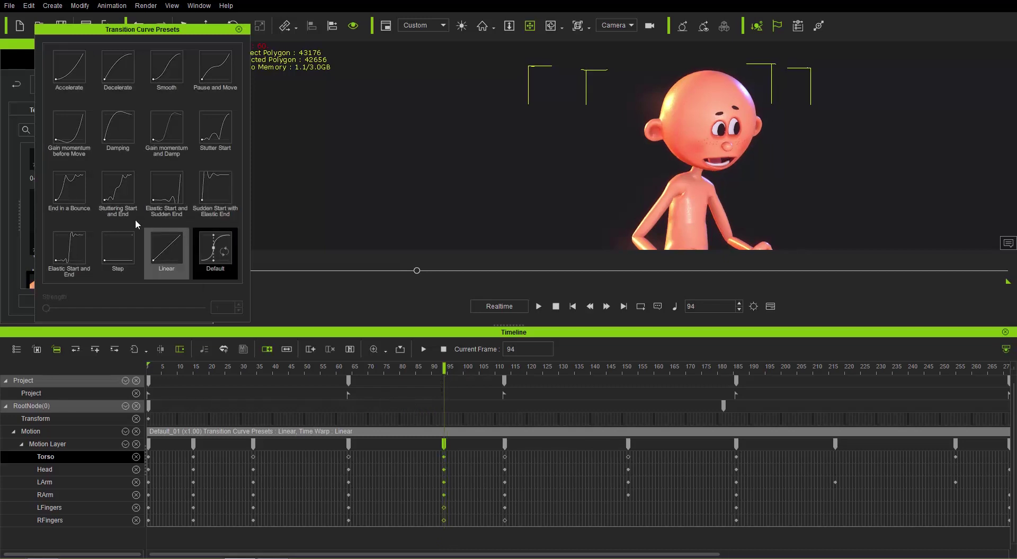
Give the frame-94 keys Gain momentum before Move, then select the frame-113 key column
{"action": "left_click", "coordinate": [75, 139]}
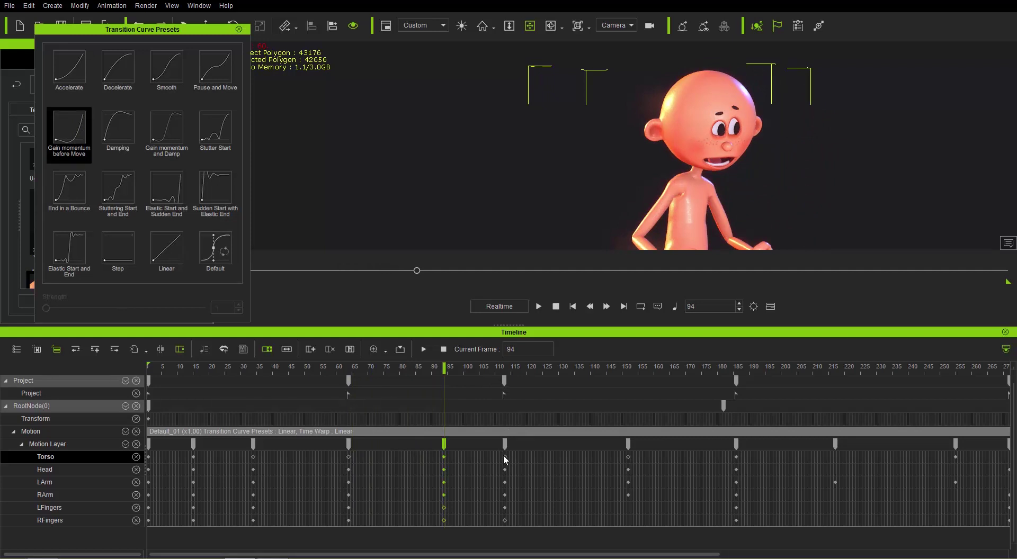
{"action": "left_click", "coordinate": [505, 508]}
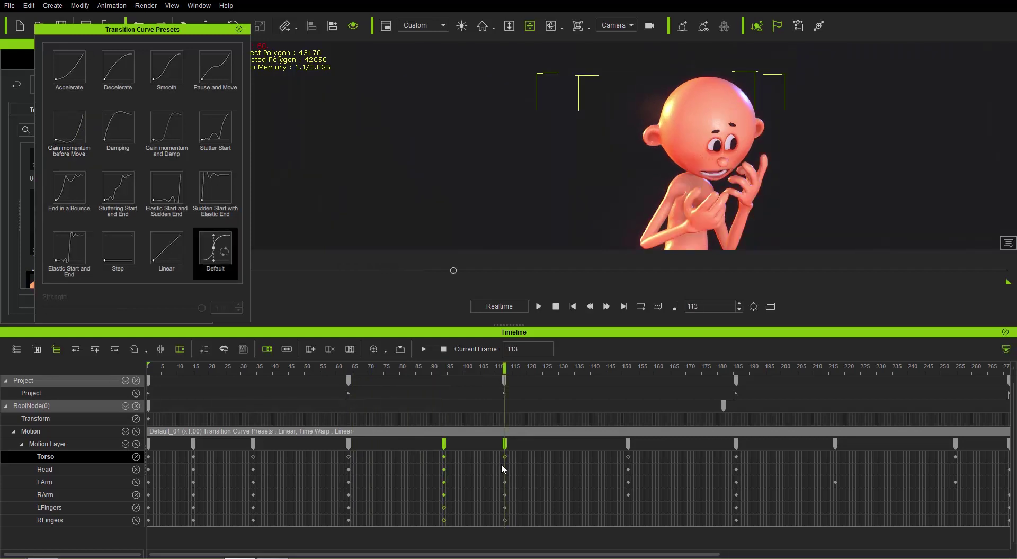
{"action": "left_click_drag", "start_coordinate": [501, 457], "coordinate": [514, 539]}
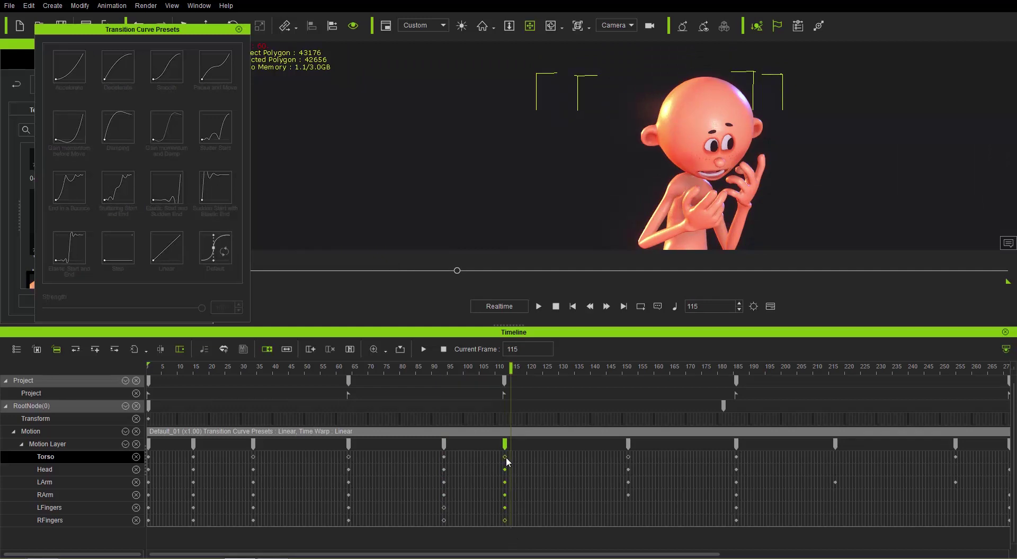
{"action": "left_click", "coordinate": [508, 371]}
{"action": "left_click", "coordinate": [504, 371]}
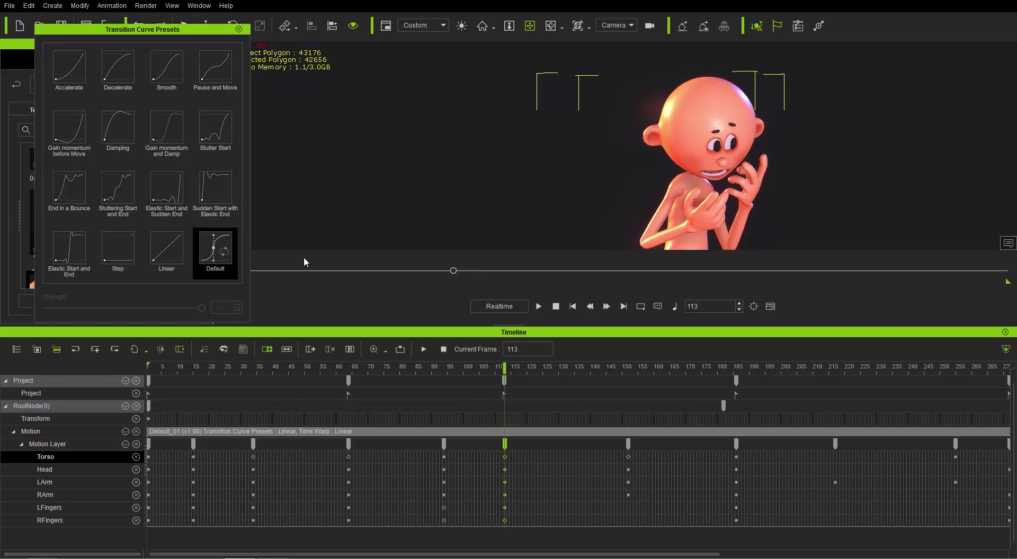
Apply the Damping curve to the frame-113 keys and preview the motion around them
{"action": "left_click", "coordinate": [129, 127]}
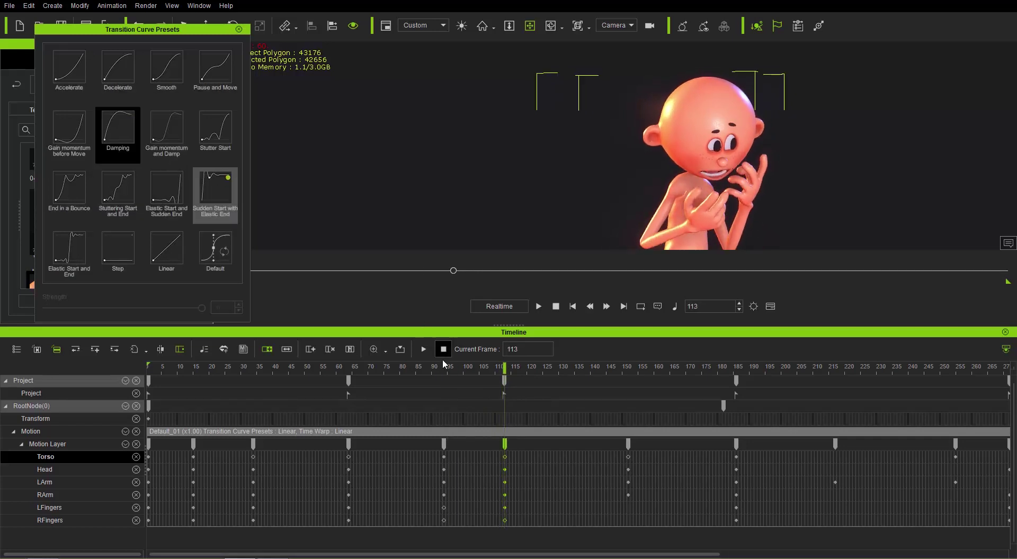
{"action": "left_click_drag", "start_coordinate": [424, 373], "coordinate": [488, 374]}
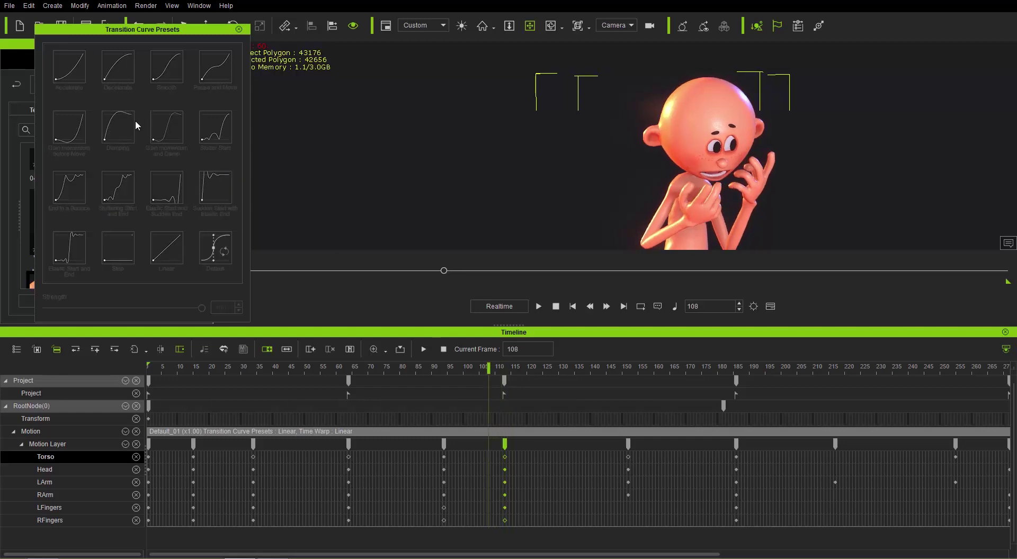
{"action": "left_click", "coordinate": [629, 444]}
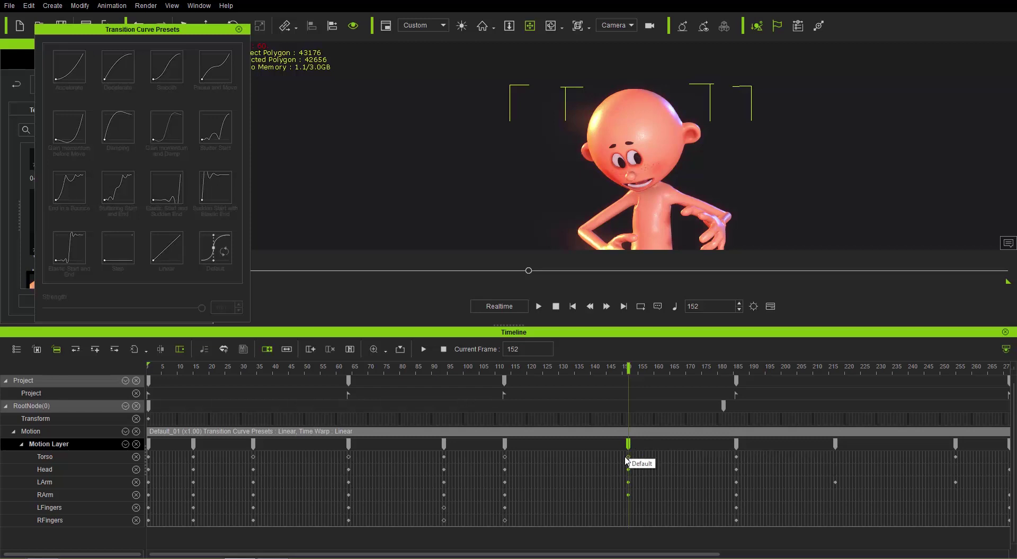
Apply the Accelerate curve to the Torso key at frame 152
{"action": "left_click", "coordinate": [625, 456]}
{"action": "left_click", "coordinate": [630, 369]}
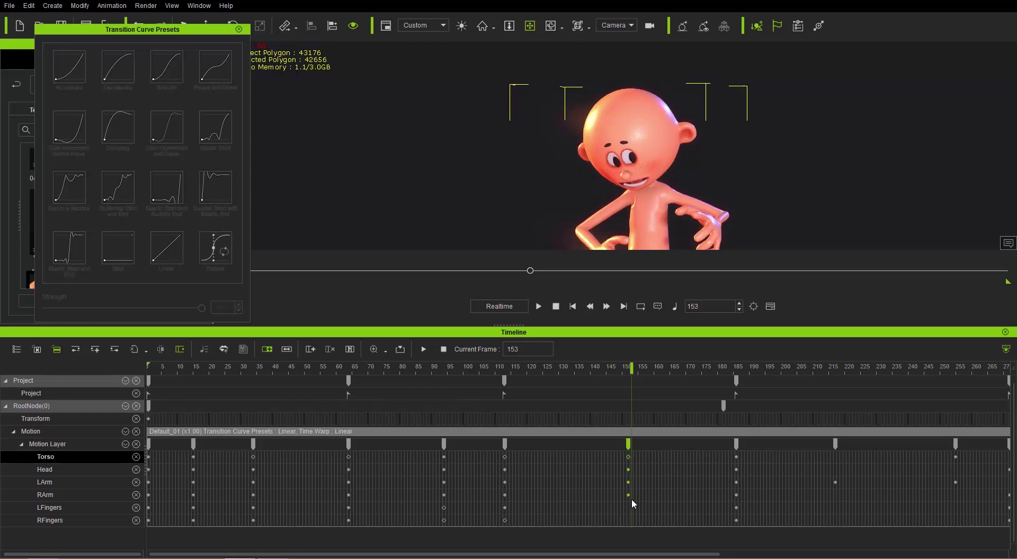
{"action": "left_click_drag", "start_coordinate": [632, 372], "coordinate": [629, 371]}
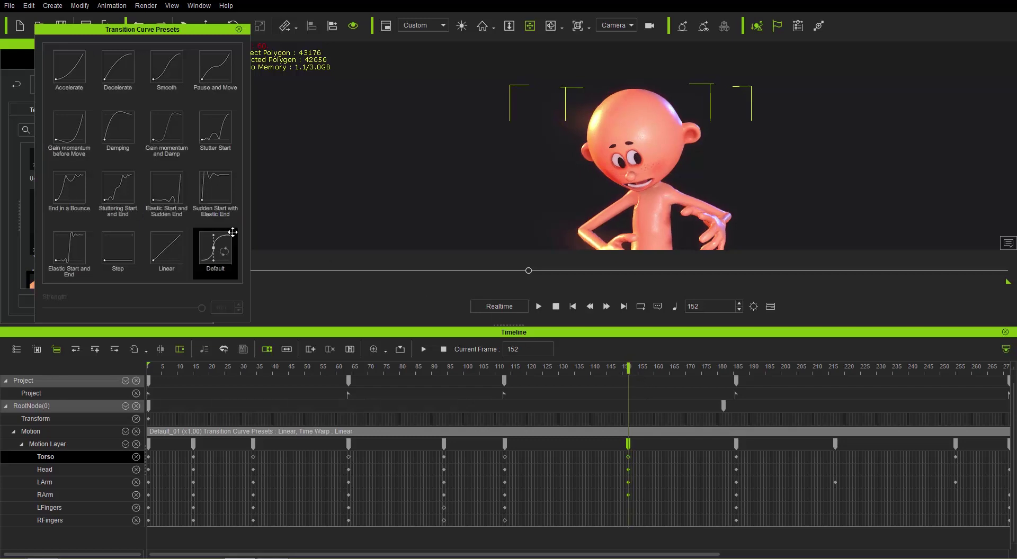
{"action": "left_click", "coordinate": [79, 78]}
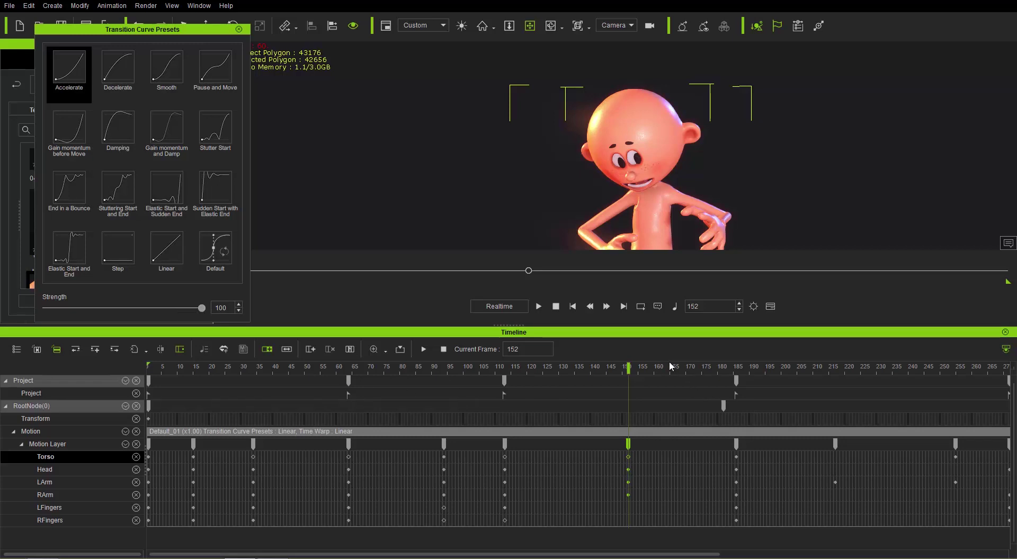
Apply the Damping curve to every body-part key at frame 185
{"action": "left_click", "coordinate": [738, 445]}
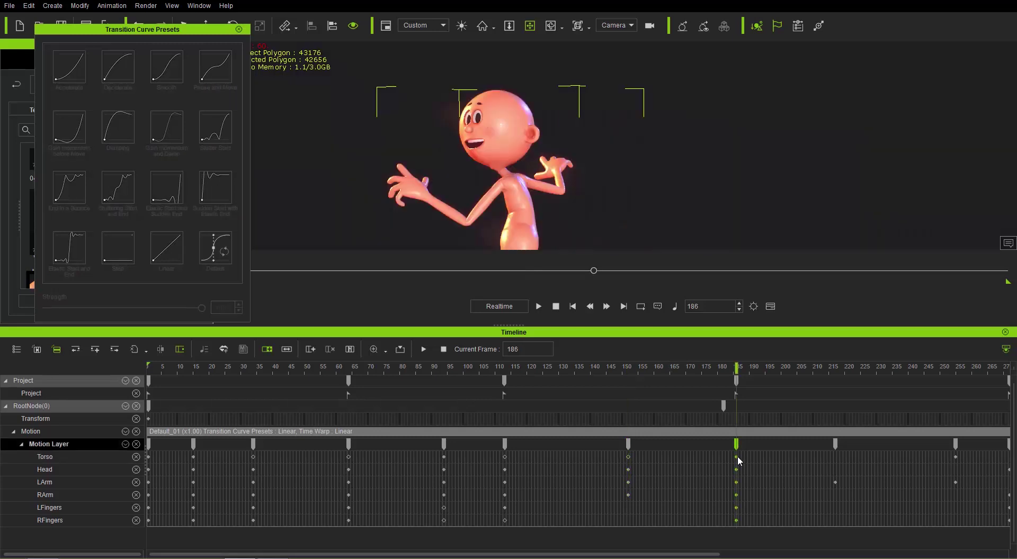
{"action": "left_click_drag", "start_coordinate": [729, 453], "coordinate": [746, 523]}
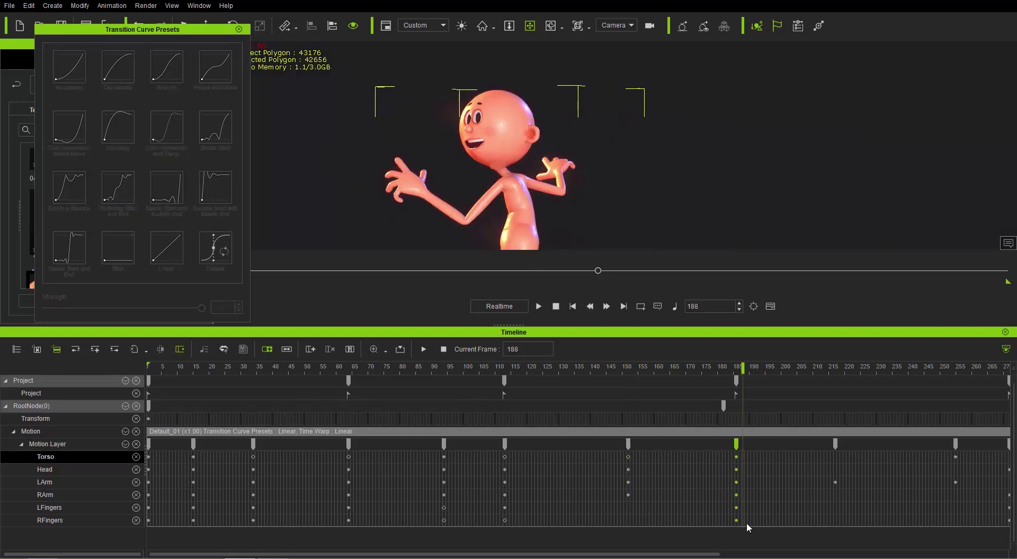
{"action": "left_click", "coordinate": [739, 375]}
{"action": "left_click", "coordinate": [738, 376]}
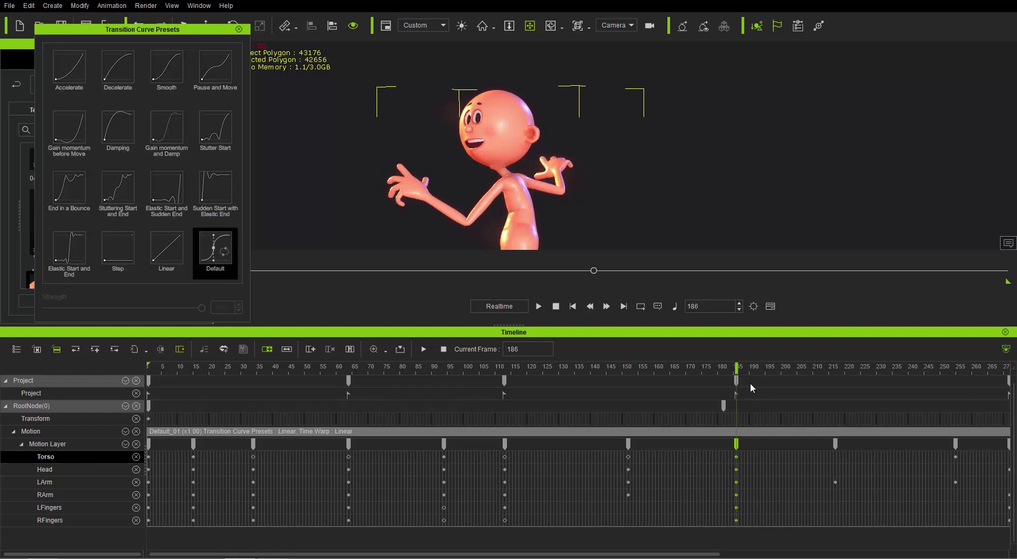
{"action": "left_click", "coordinate": [132, 141]}
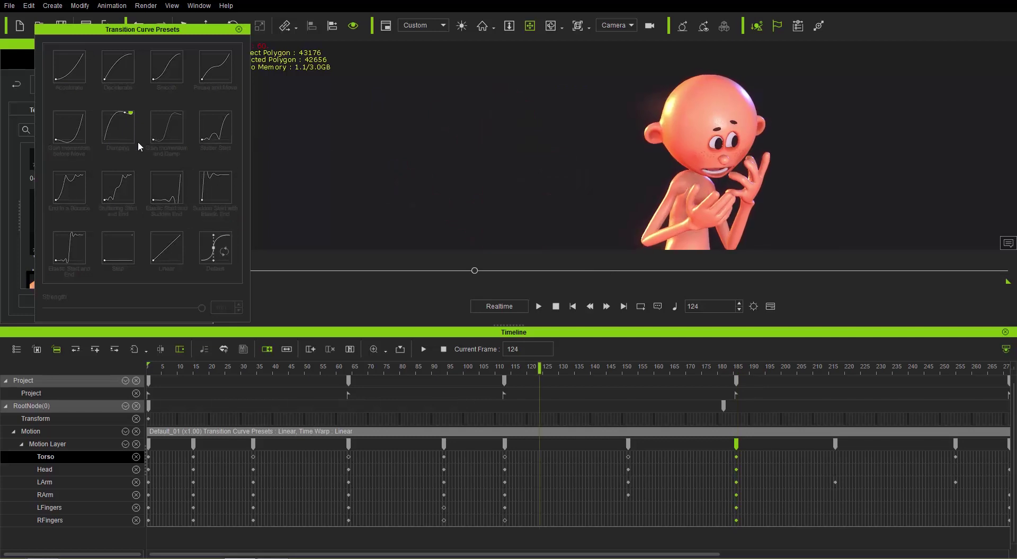
Play and scrub the motion before and after frame 185 to review the easing
{"action": "left_click_drag", "start_coordinate": [630, 370], "coordinate": [618, 386]}
{"action": "key", "text": "space"}
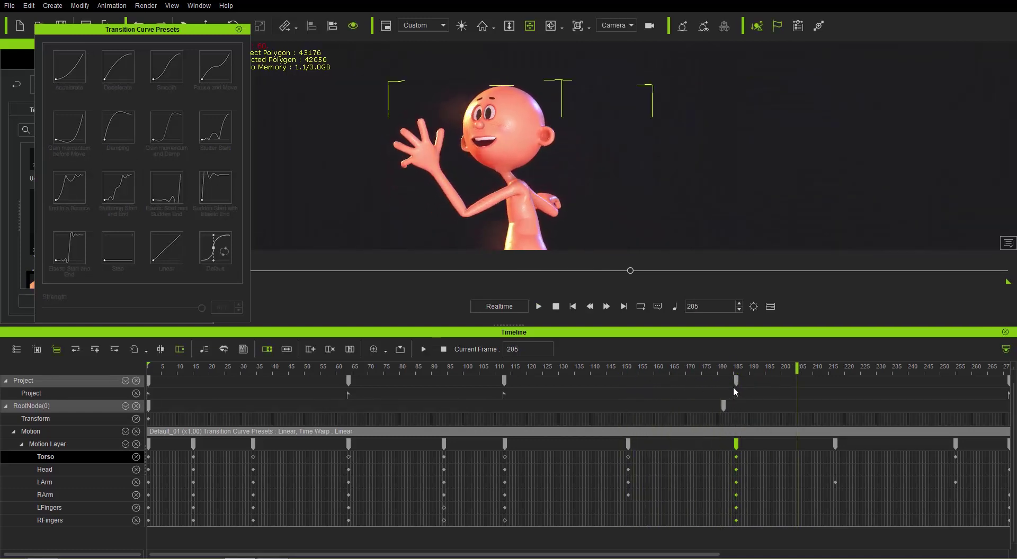
{"action": "left_click", "coordinate": [736, 367]}
{"action": "left_click", "coordinate": [736, 380]}
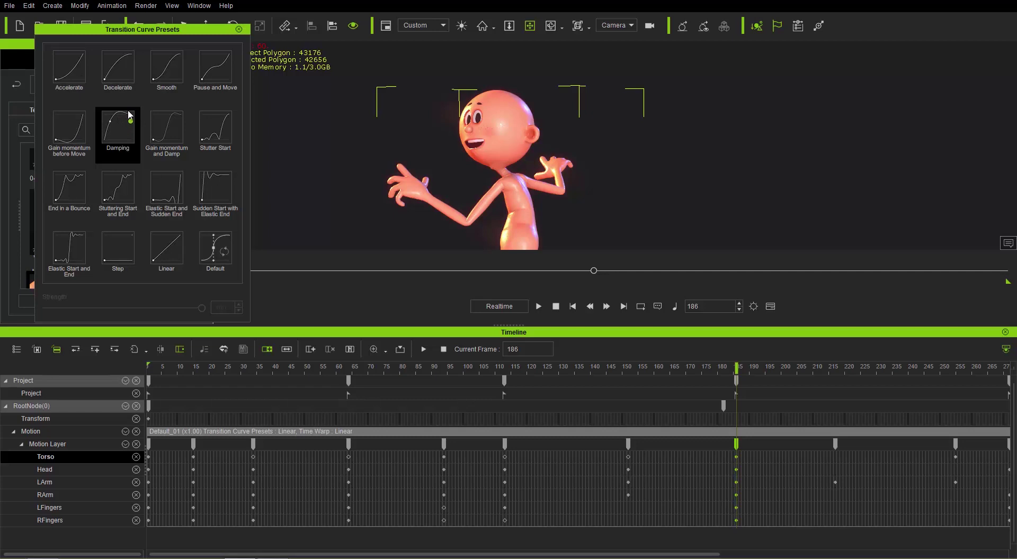
{"action": "left_click_drag", "start_coordinate": [813, 370], "coordinate": [839, 402]}
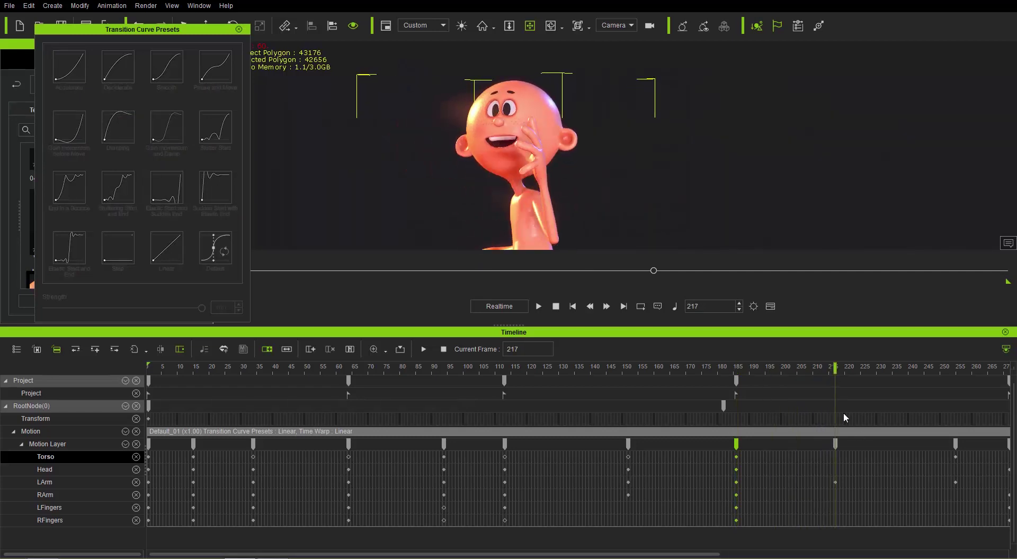
Give the LArm key near frame 215 Sudden Start with Elastic End and play back to frame 228
{"action": "left_click", "coordinate": [836, 483]}
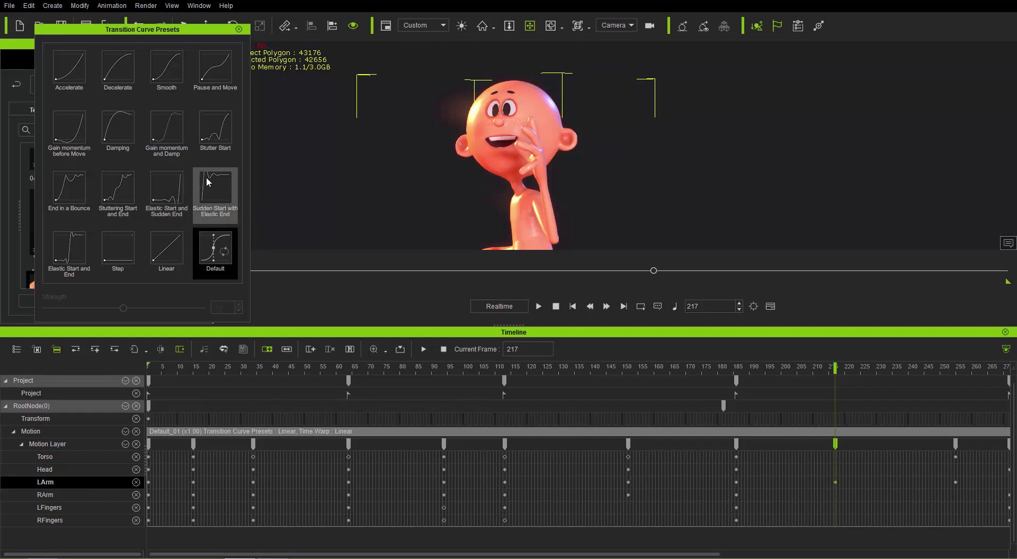
{"action": "left_click", "coordinate": [219, 181]}
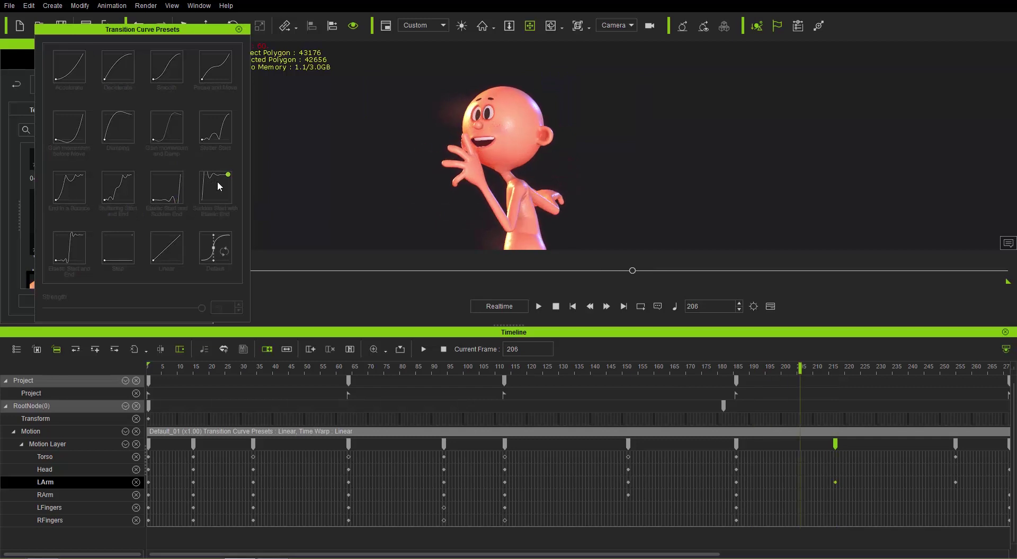
{"action": "key", "text": "space"}
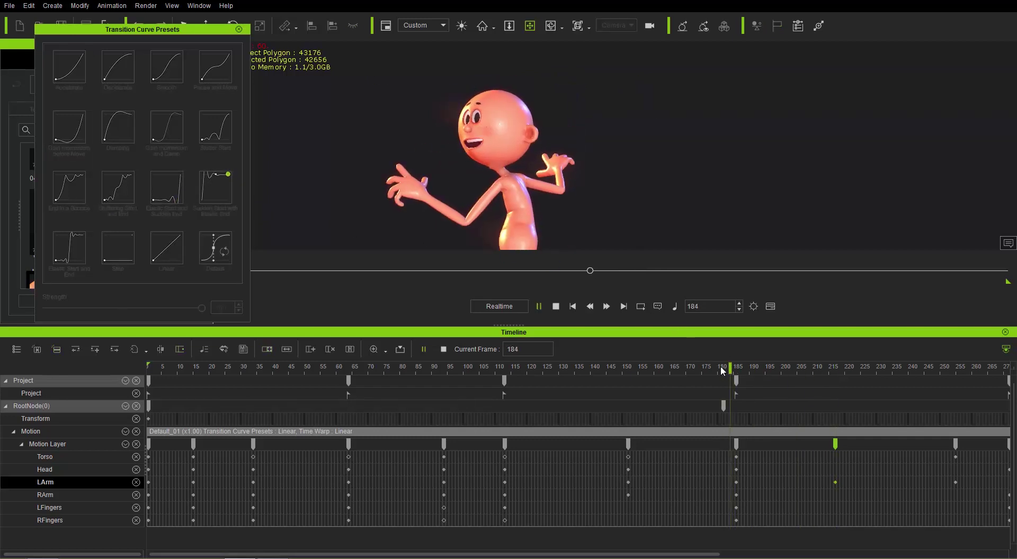
{"action": "left_click_drag", "start_coordinate": [722, 368], "coordinate": [870, 368]}
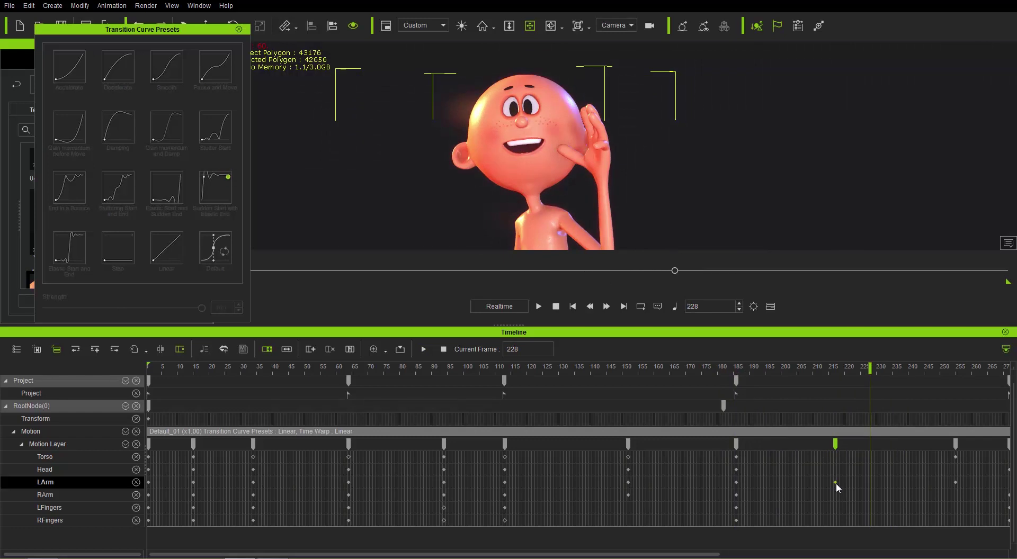
Try Elastic Start and Sudden End, Stuttering, Gain momentum and Damp, Damping, then Gain momentum before Move on the LArm key
{"action": "left_click", "coordinate": [835, 482]}
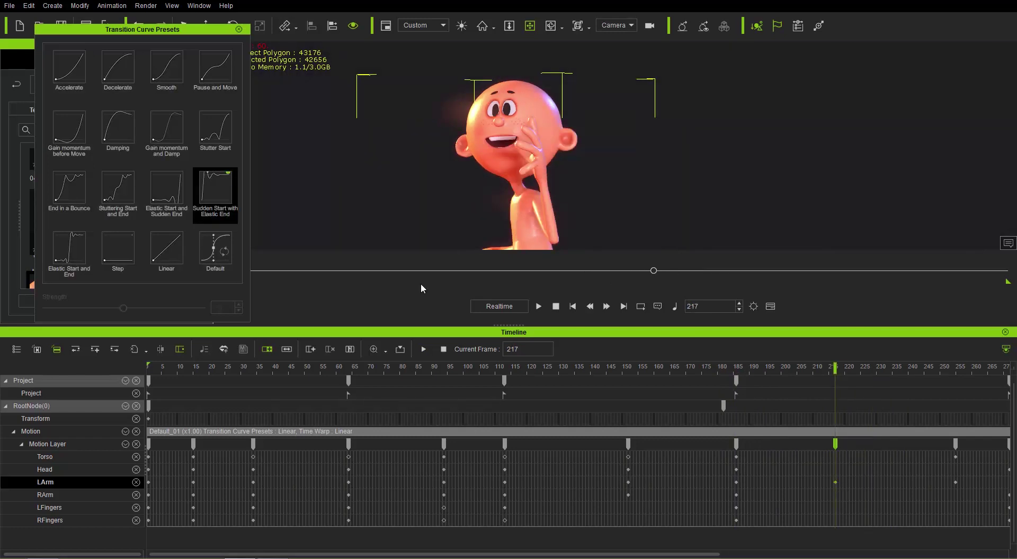
{"action": "left_click", "coordinate": [180, 197]}
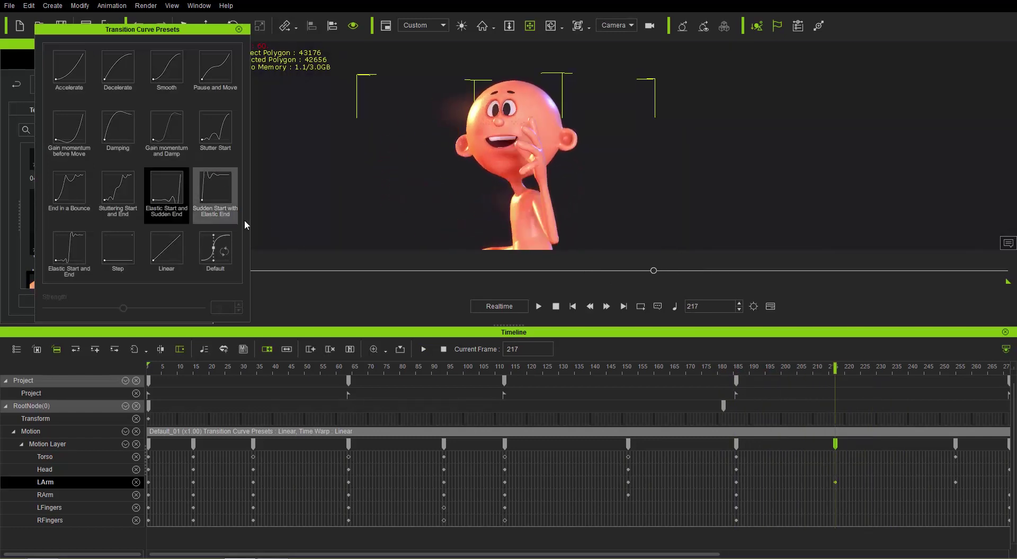
{"action": "left_click", "coordinate": [132, 186]}
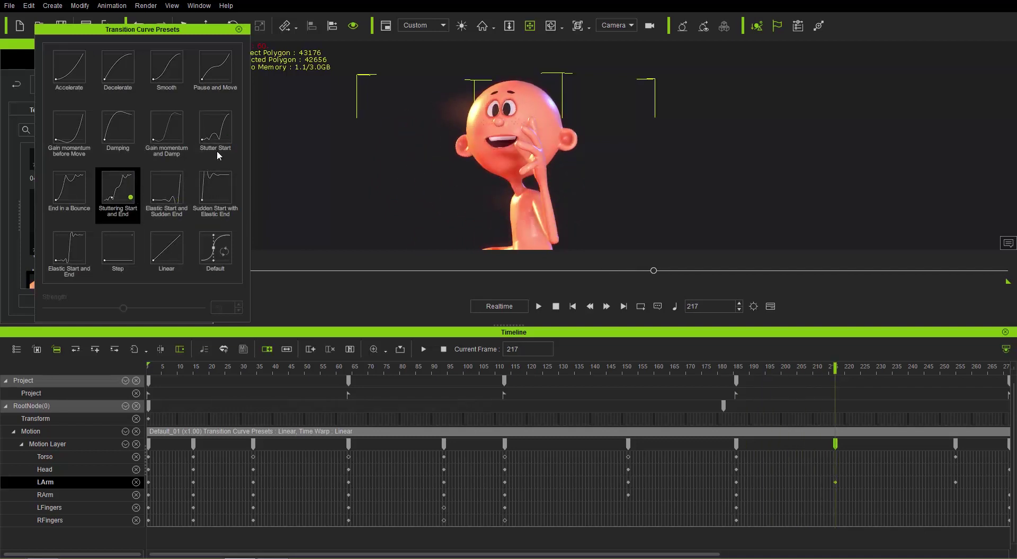
{"action": "left_click", "coordinate": [164, 131]}
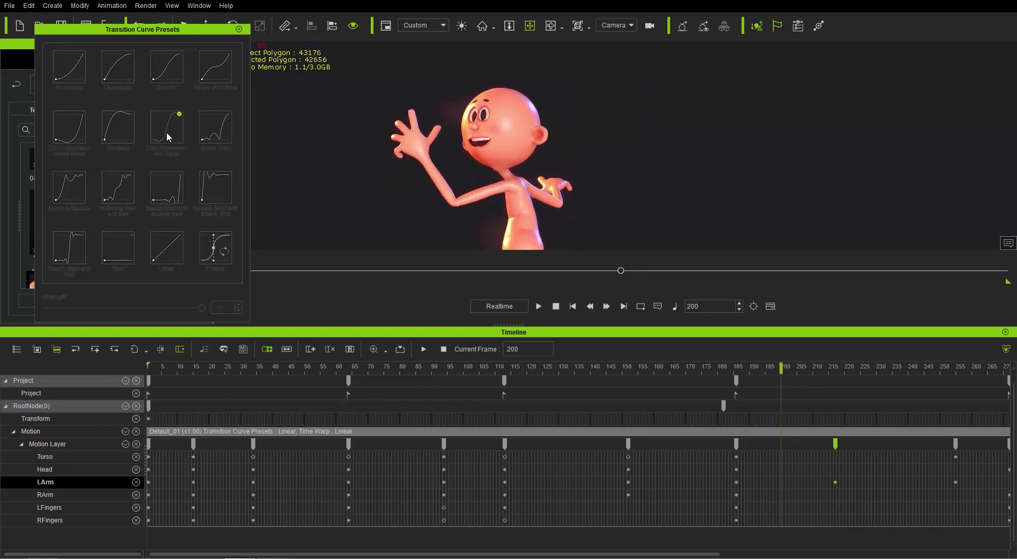
{"action": "left_click", "coordinate": [122, 134]}
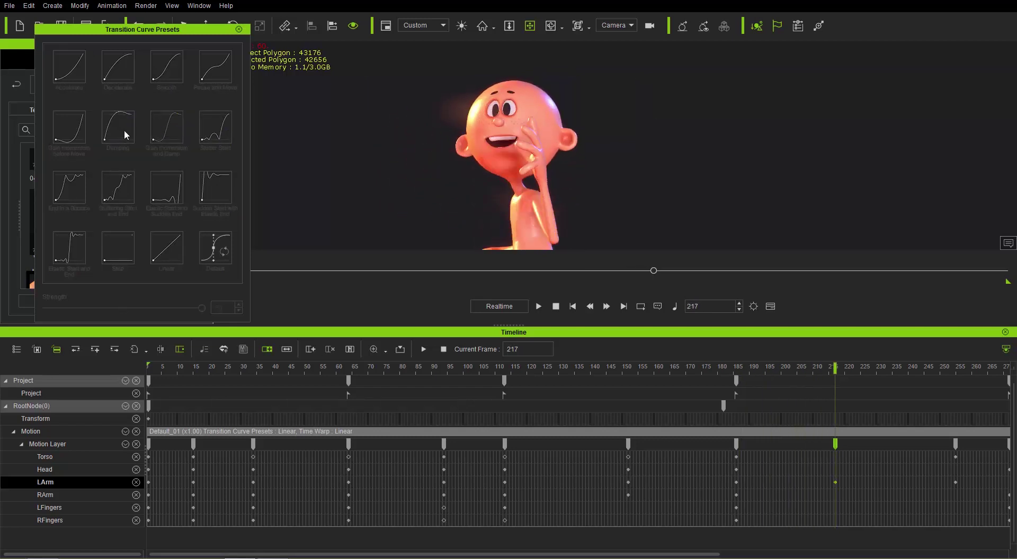
{"action": "left_click", "coordinate": [74, 138]}
Play the animation from the LArm key and scrub up to frame 255
{"action": "left_click", "coordinate": [73, 135]}
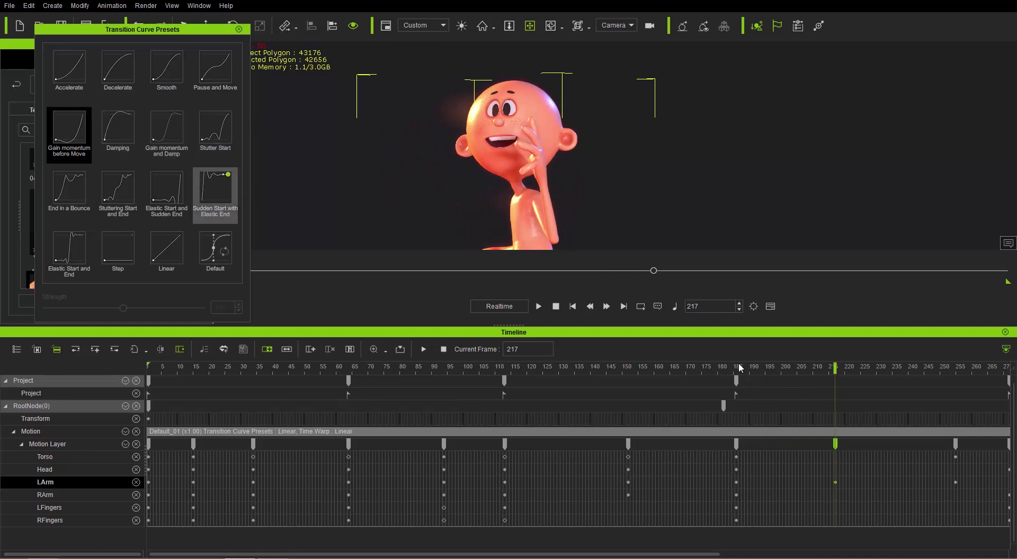
{"action": "key", "text": "space"}
{"action": "key", "text": "space"}
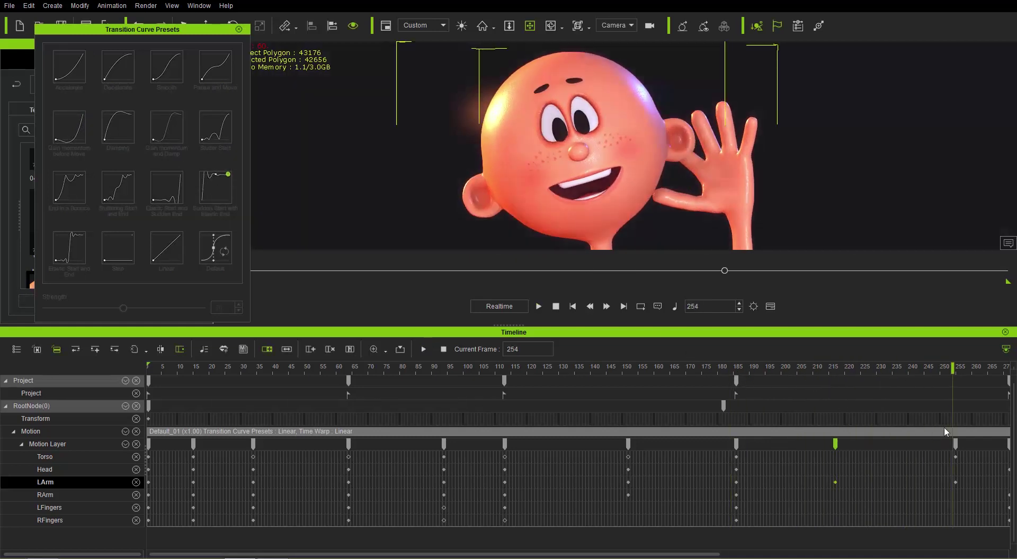
{"action": "left_click_drag", "start_coordinate": [833, 367], "coordinate": [956, 374]}
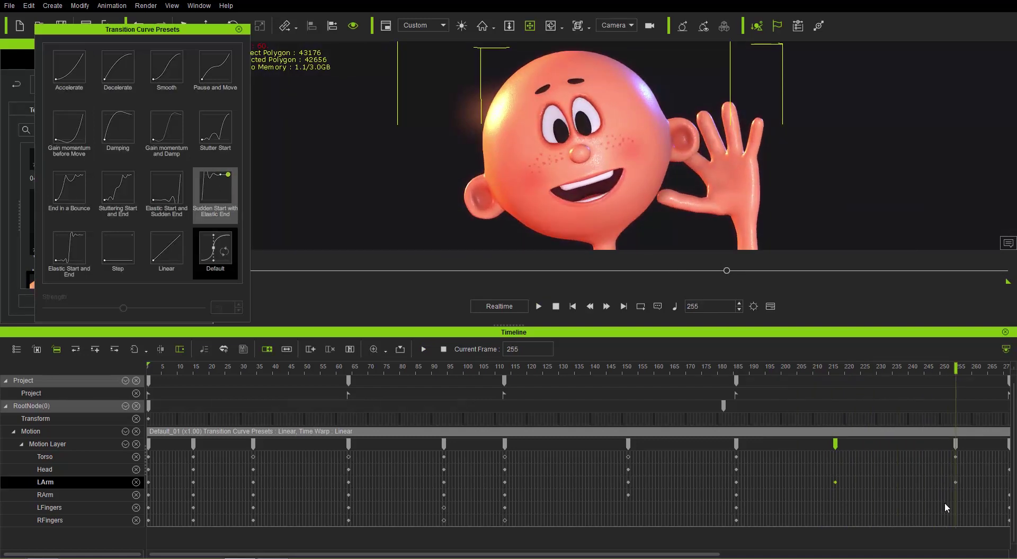
Give the Torso key at frame 255 Sudden Start with Elastic End, previewing around frames 216–231
{"action": "left_click_drag", "start_coordinate": [692, 551], "coordinate": [994, 549]}
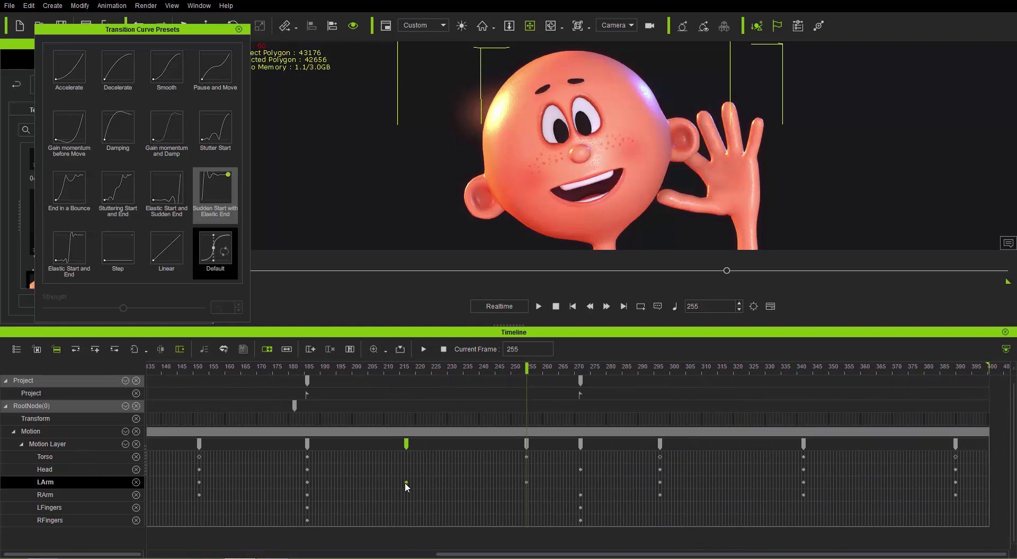
{"action": "left_click", "coordinate": [527, 456]}
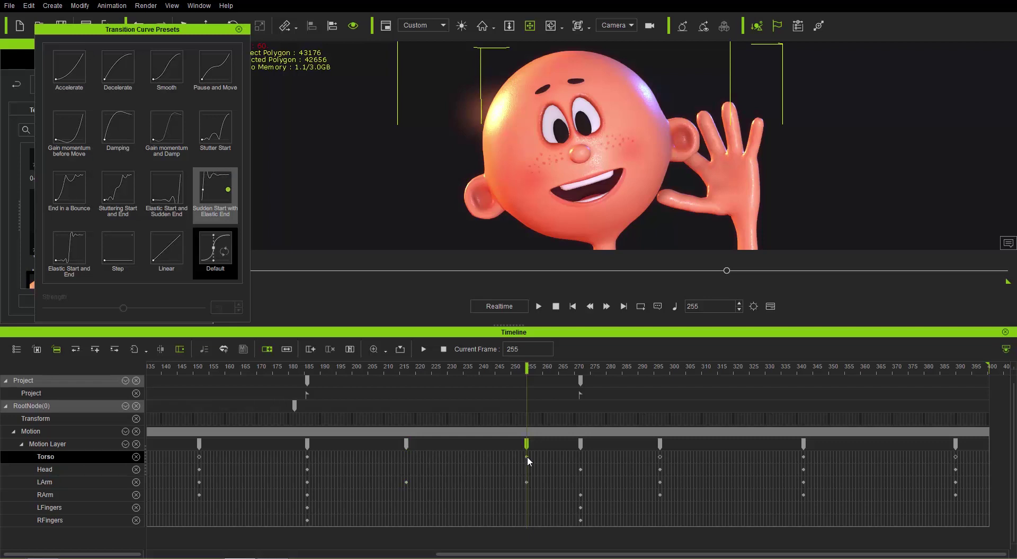
{"action": "left_click", "coordinate": [211, 182]}
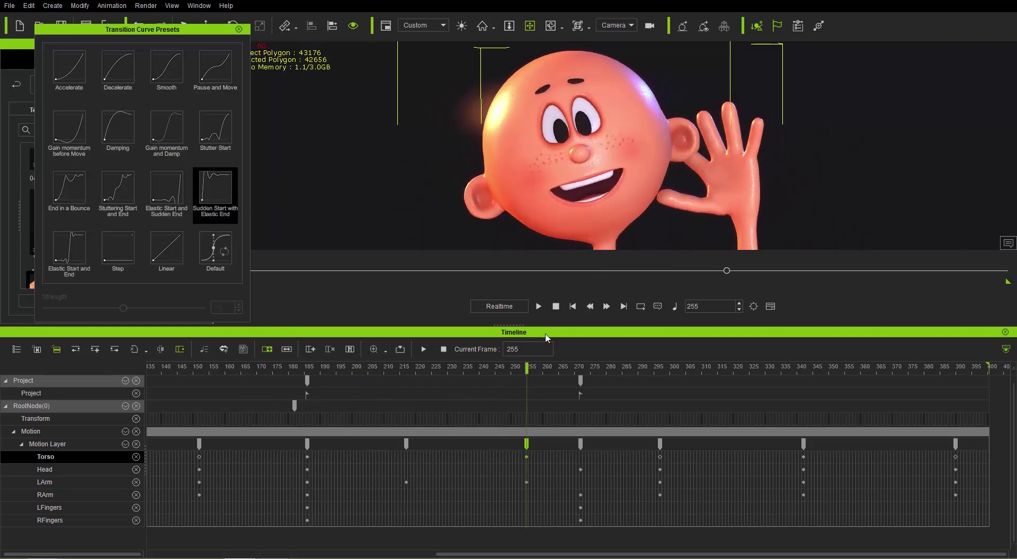
{"action": "left_click", "coordinate": [451, 366]}
{"action": "left_click", "coordinate": [425, 367]}
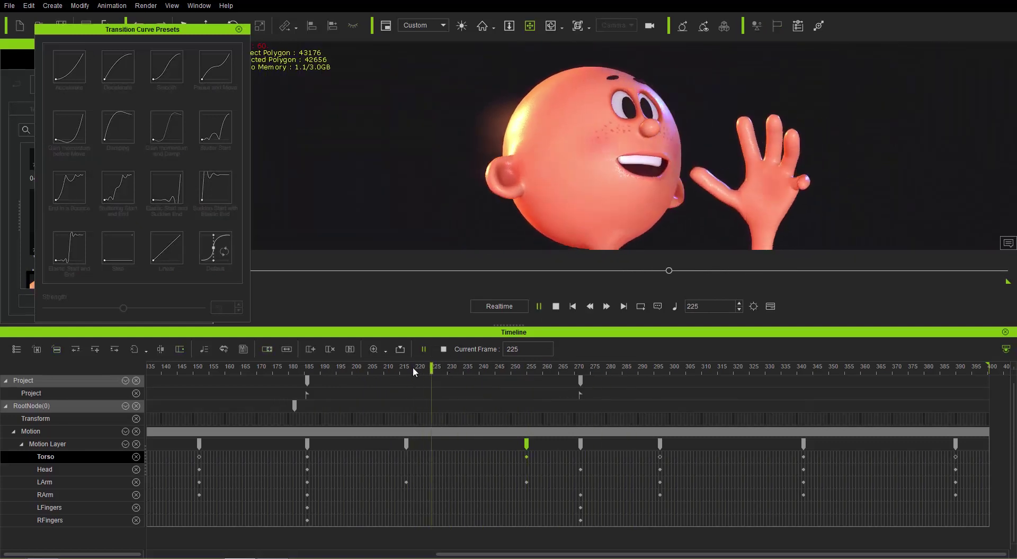
{"action": "left_click", "coordinate": [406, 367]}
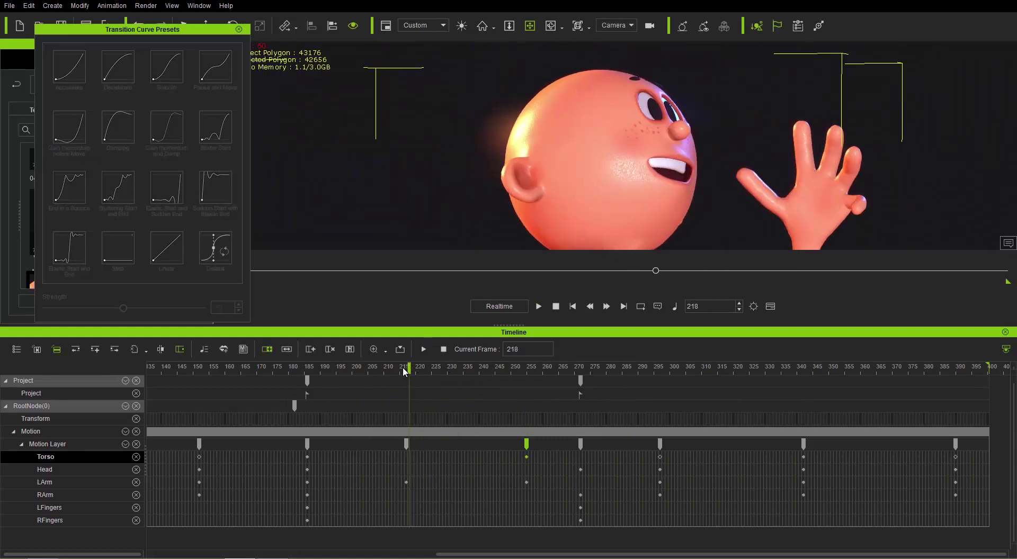
{"action": "left_click", "coordinate": [527, 457]}
{"action": "left_click", "coordinate": [205, 193]}
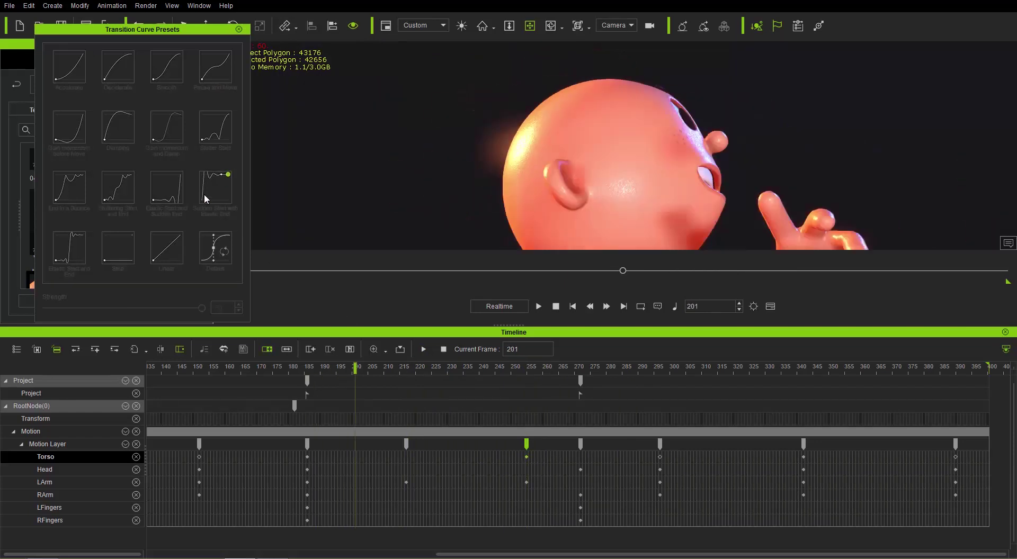
{"action": "left_click", "coordinate": [209, 190]}
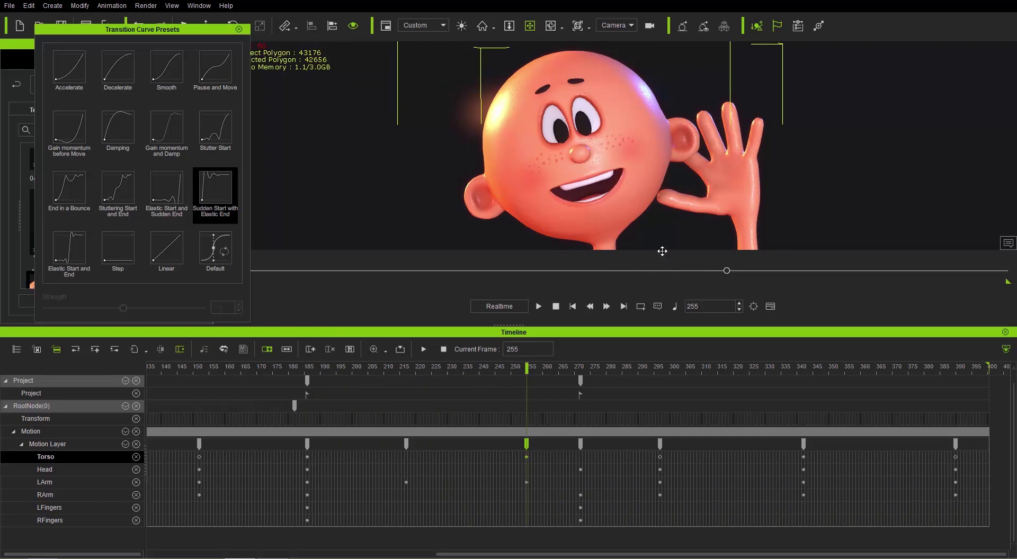
Give the LArm key at frame 255 the Smooth curve and play back from frame 190
{"action": "left_click", "coordinate": [527, 483]}
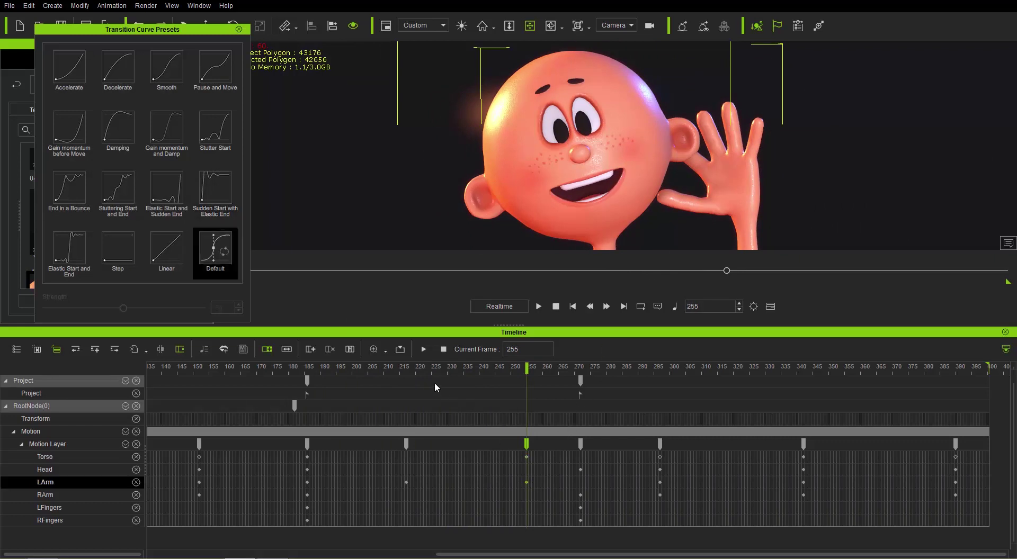
{"action": "left_click", "coordinate": [157, 63]}
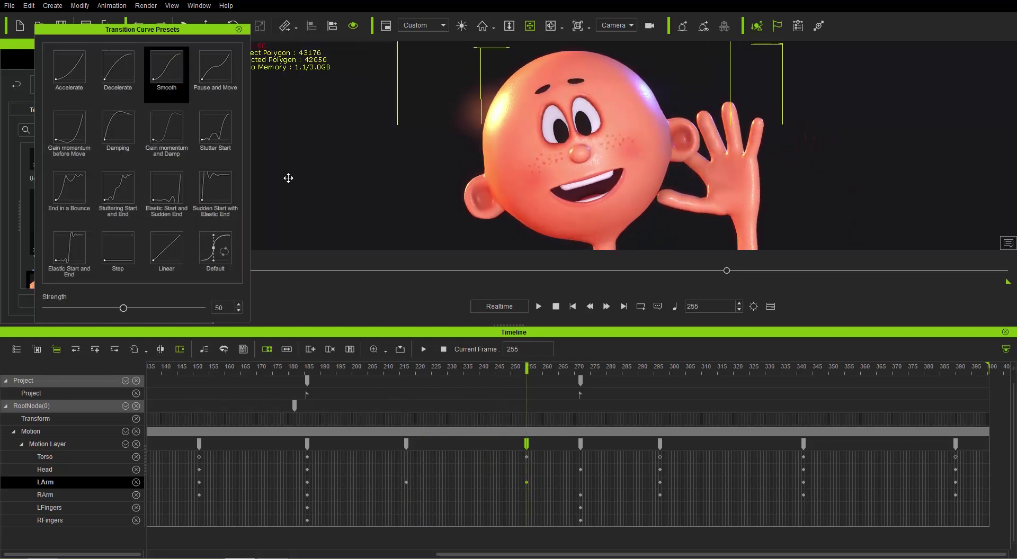
{"action": "left_click", "coordinate": [392, 370]}
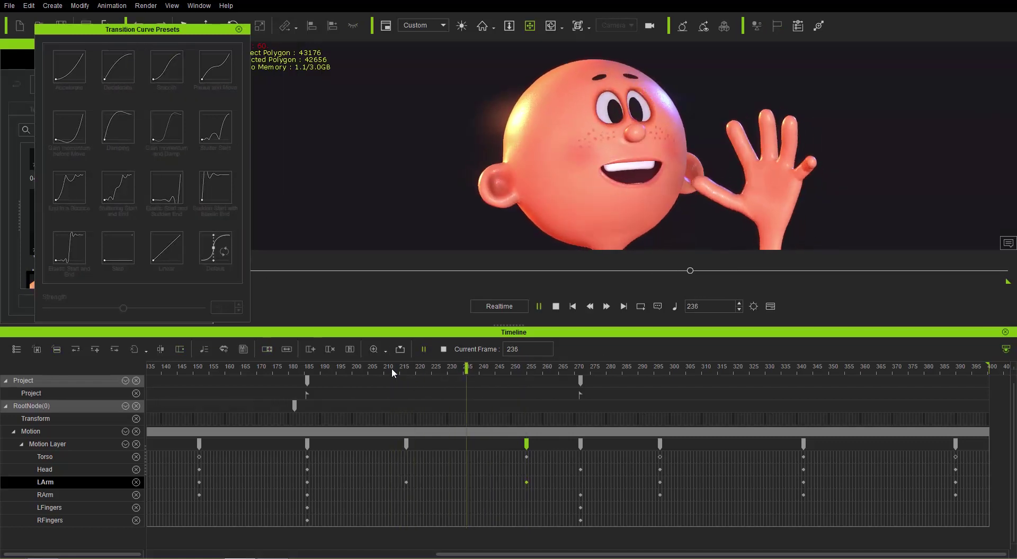
{"action": "left_click", "coordinate": [320, 369]}
{"action": "key", "text": "space"}
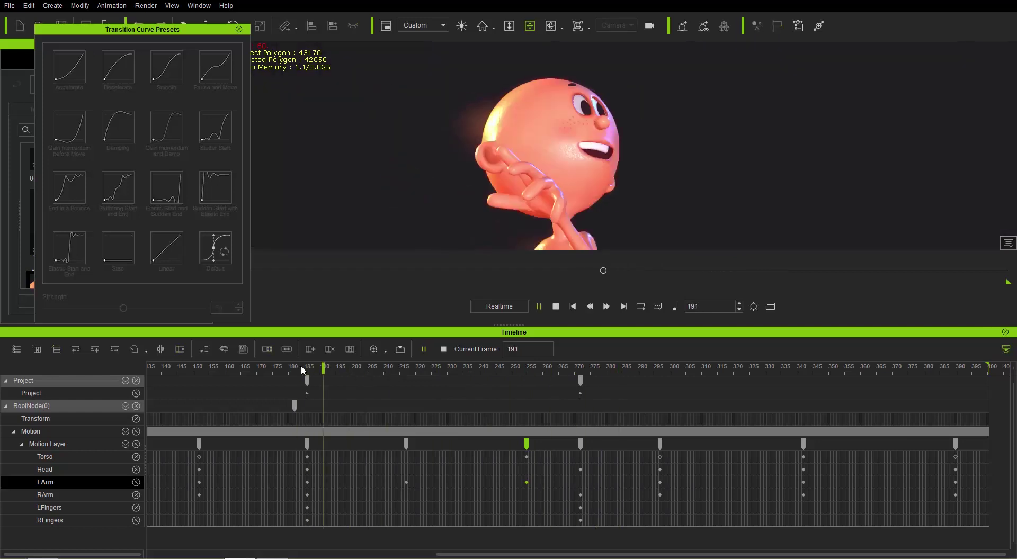
{"action": "left_click", "coordinate": [580, 470]}
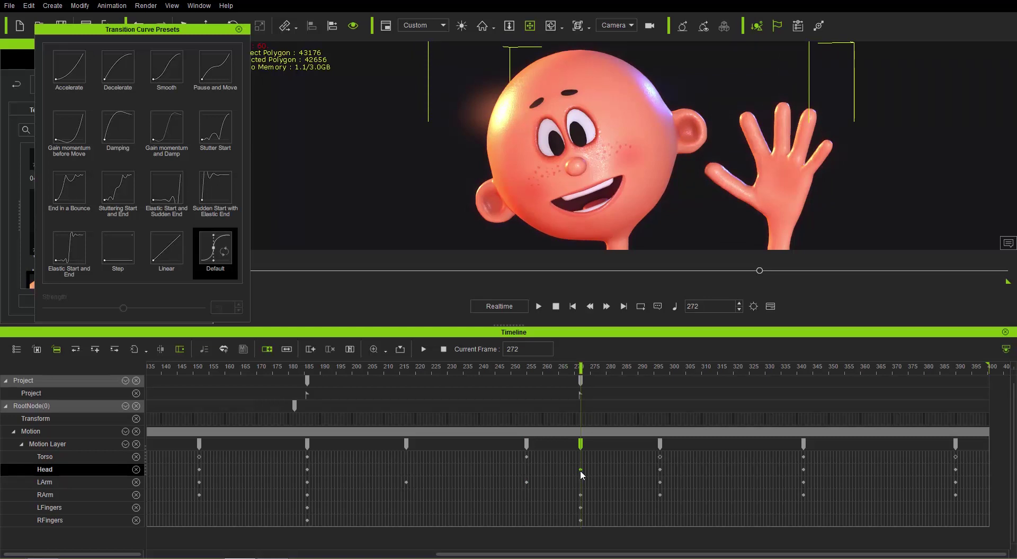
Marquee the Head-to-RFingers keys at frame 272 and apply Sudden Start with Elastic End
{"action": "left_click_drag", "start_coordinate": [578, 464], "coordinate": [585, 528]}
{"action": "left_click", "coordinate": [582, 472]}
{"action": "left_click_drag", "start_coordinate": [574, 465], "coordinate": [589, 522]}
{"action": "left_click", "coordinate": [579, 372]}
{"action": "left_click", "coordinate": [580, 369]}
{"action": "left_click", "coordinate": [214, 197]}
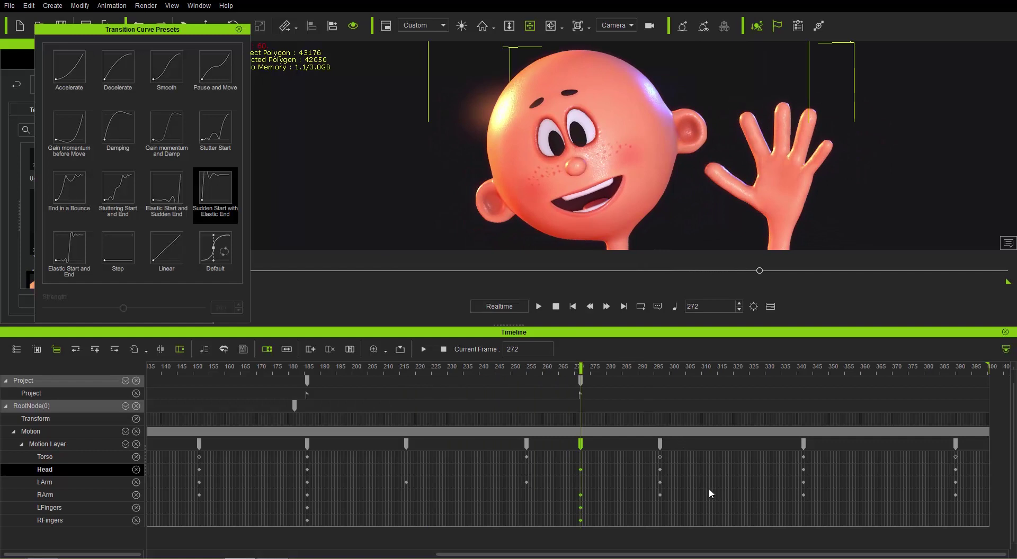
Apply the Smooth curve to the full key column near frame 297
{"action": "left_click", "coordinate": [658, 456]}
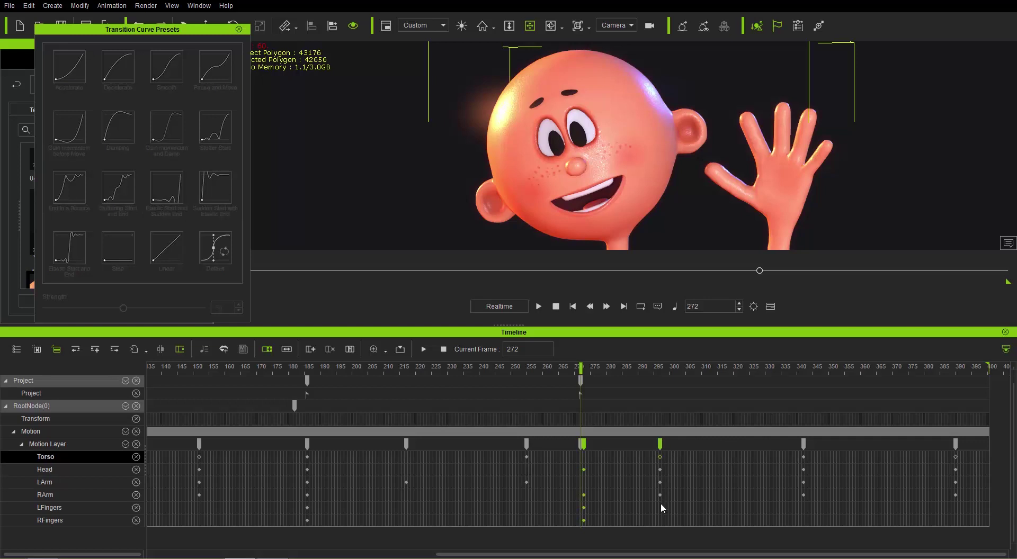
{"action": "left_click", "coordinate": [659, 500]}
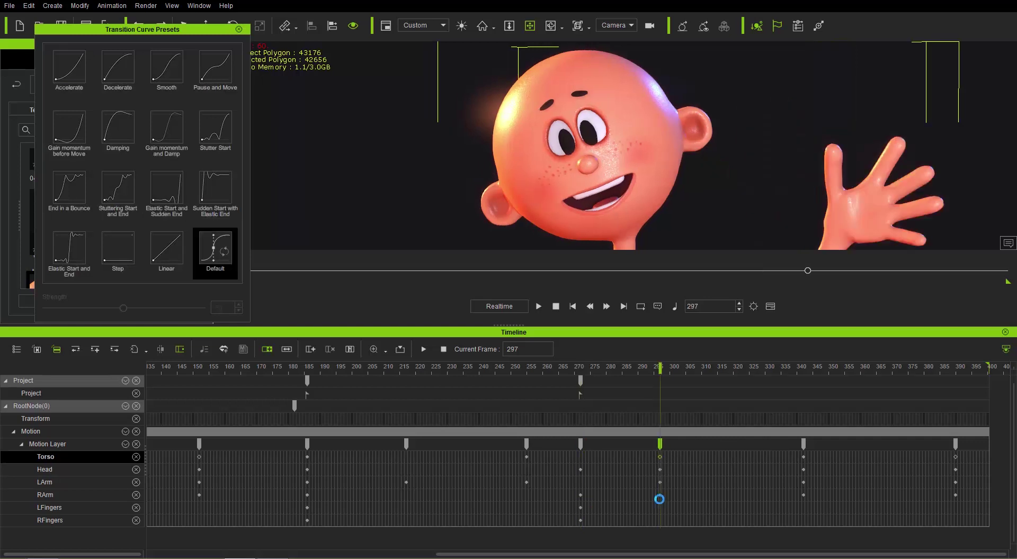
{"action": "left_click", "coordinate": [654, 455]}
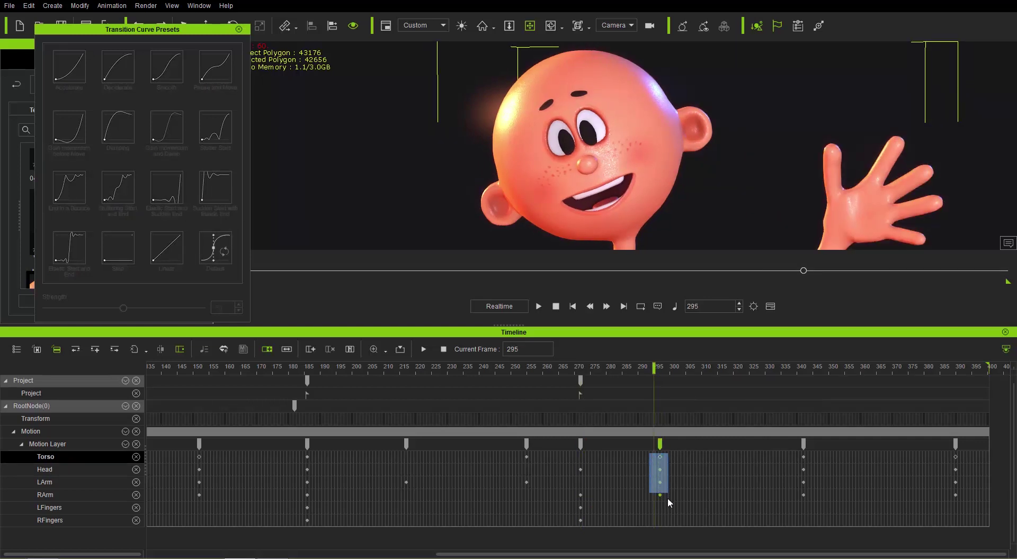
{"action": "left_click_drag", "start_coordinate": [667, 508], "coordinate": [669, 506]}
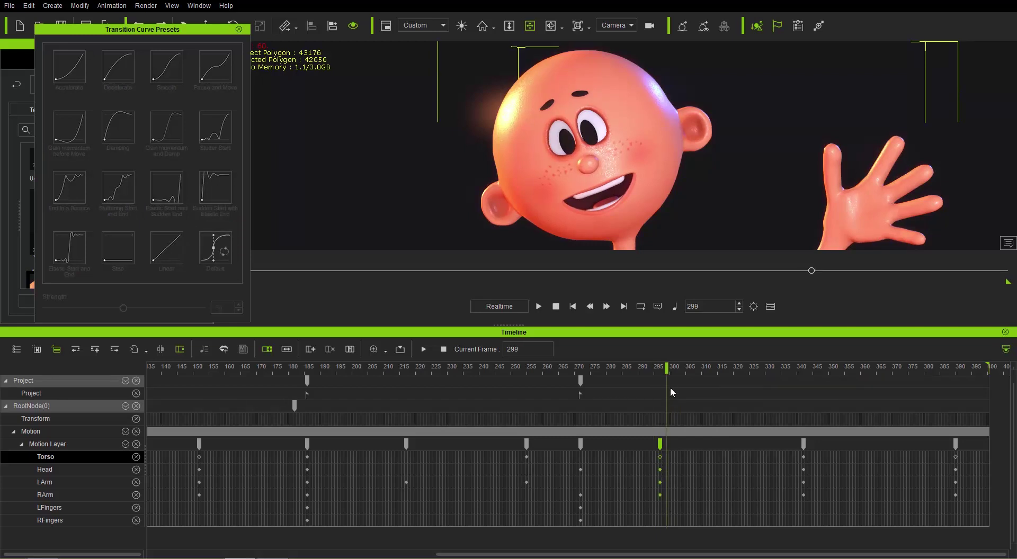
{"action": "left_click", "coordinate": [662, 365]}
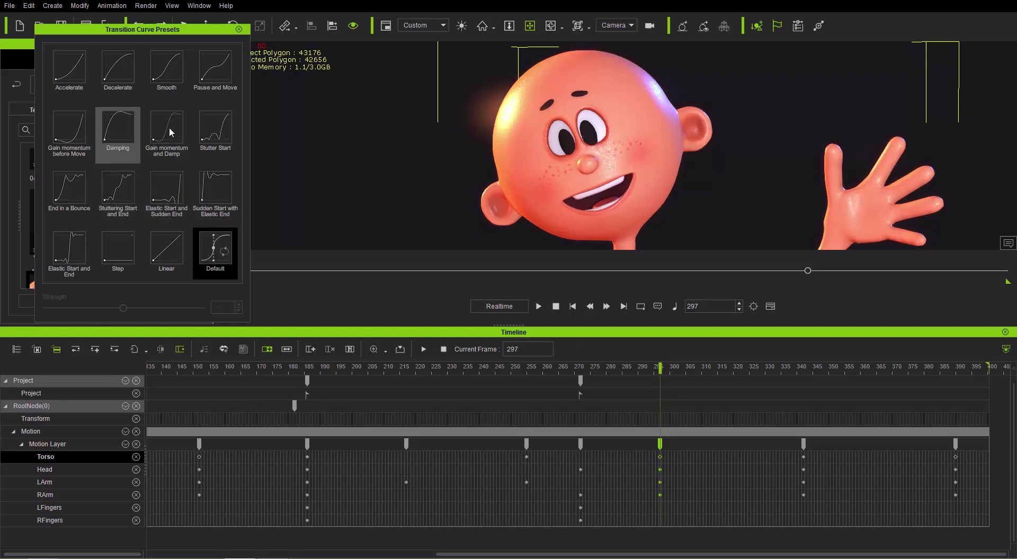
{"action": "left_click", "coordinate": [167, 68]}
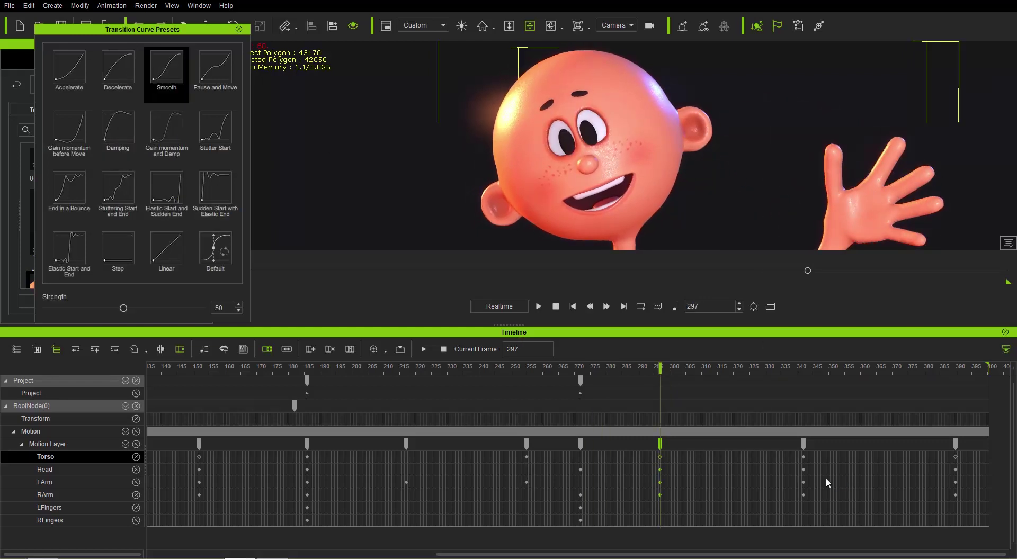
Apply the Smooth curve to the Torso, Head, LArm and RArm keys at frame 340
{"action": "left_click", "coordinate": [804, 456]}
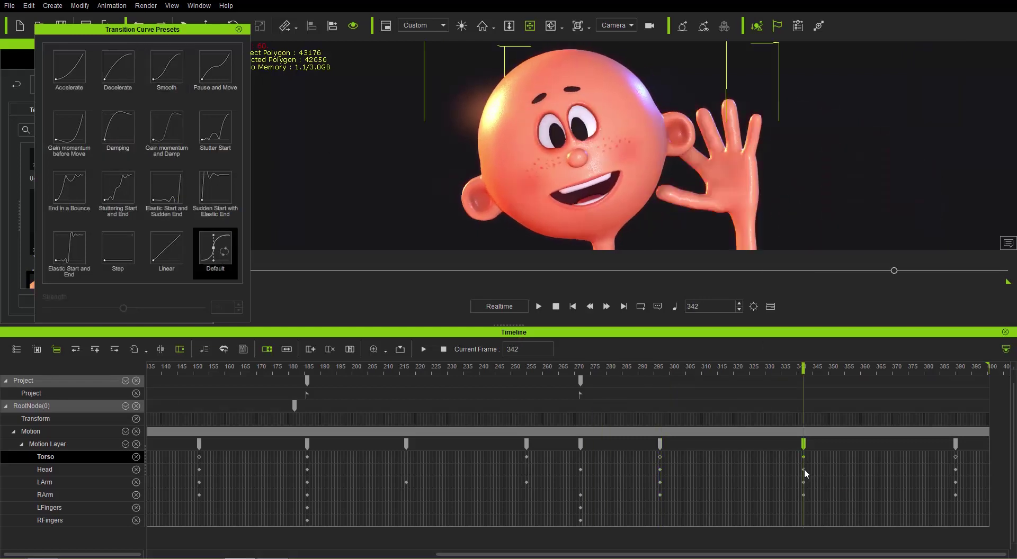
{"action": "left_click_drag", "start_coordinate": [805, 481], "coordinate": [805, 508]}
{"action": "left_click", "coordinate": [804, 371]}
{"action": "left_click", "coordinate": [803, 371]}
{"action": "left_click", "coordinate": [169, 87]}
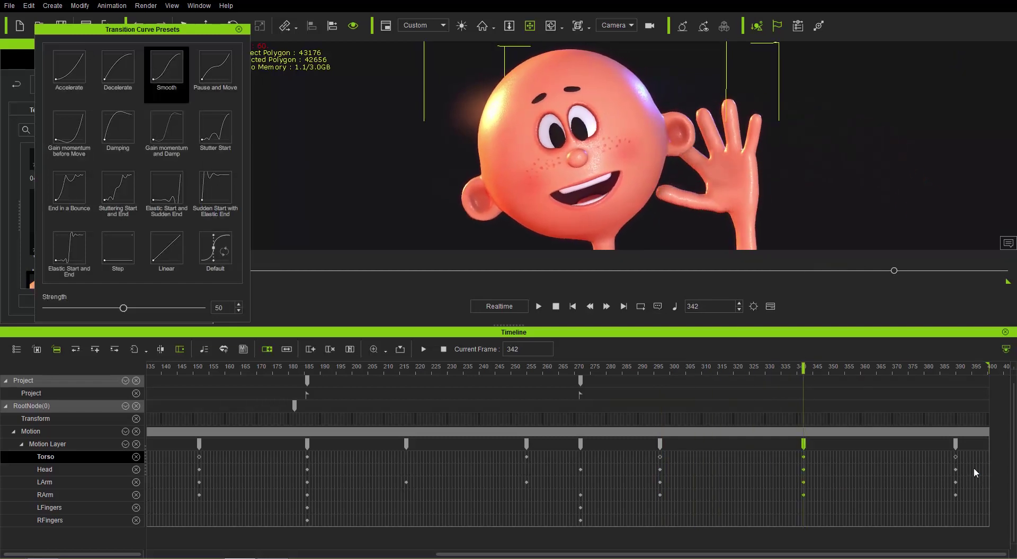
Apply the Smooth curve to the key column at frame 390
{"action": "left_click", "coordinate": [955, 368]}
{"action": "left_click_drag", "start_coordinate": [960, 485], "coordinate": [958, 505]}
{"action": "left_click", "coordinate": [956, 367]}
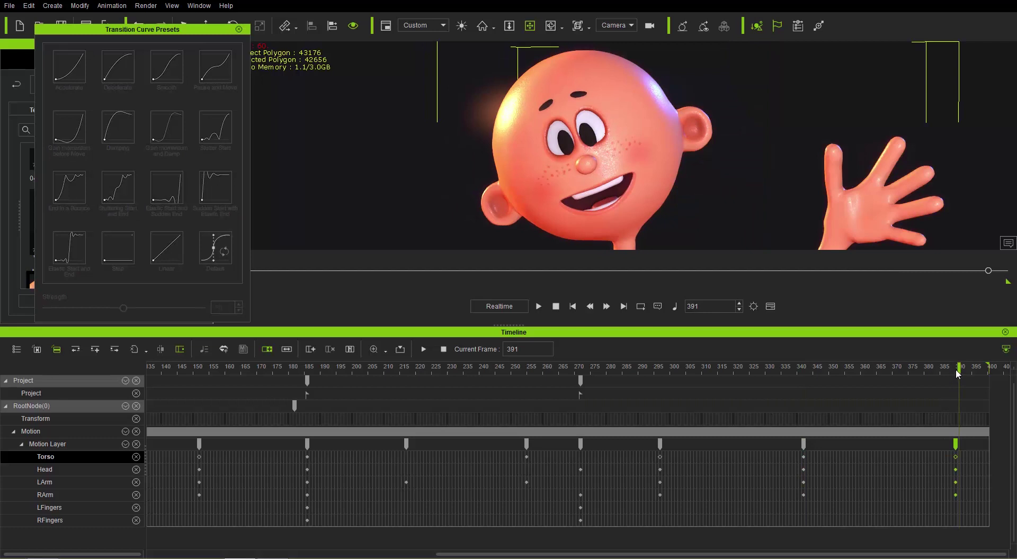
{"action": "left_click", "coordinate": [182, 75]}
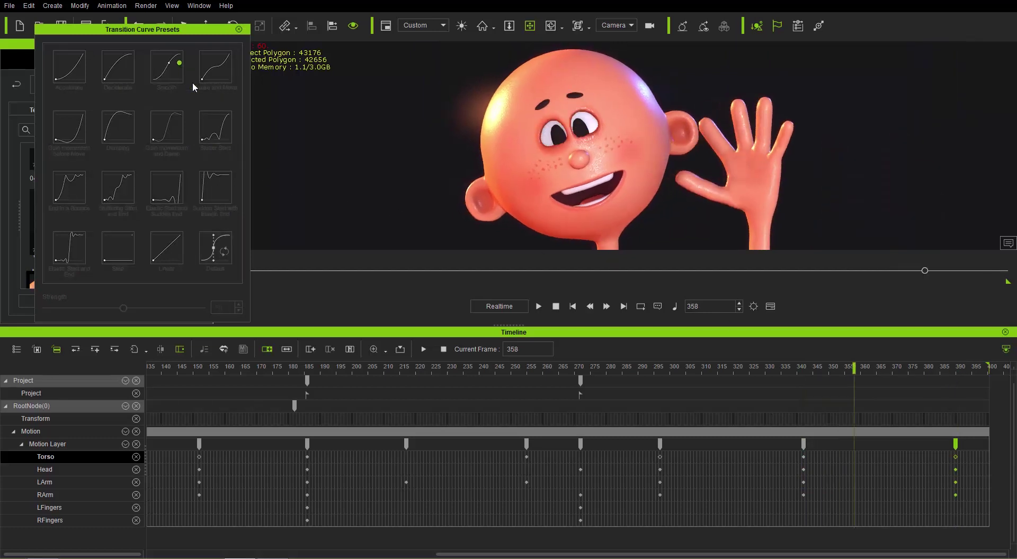
{"action": "left_click", "coordinate": [239, 30]}
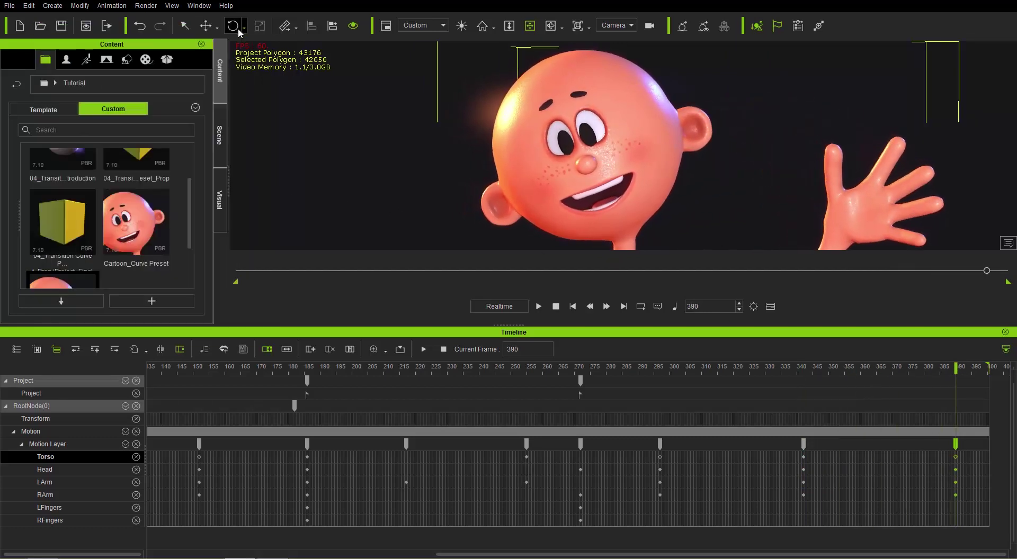
{"action": "left_click", "coordinate": [558, 307]}
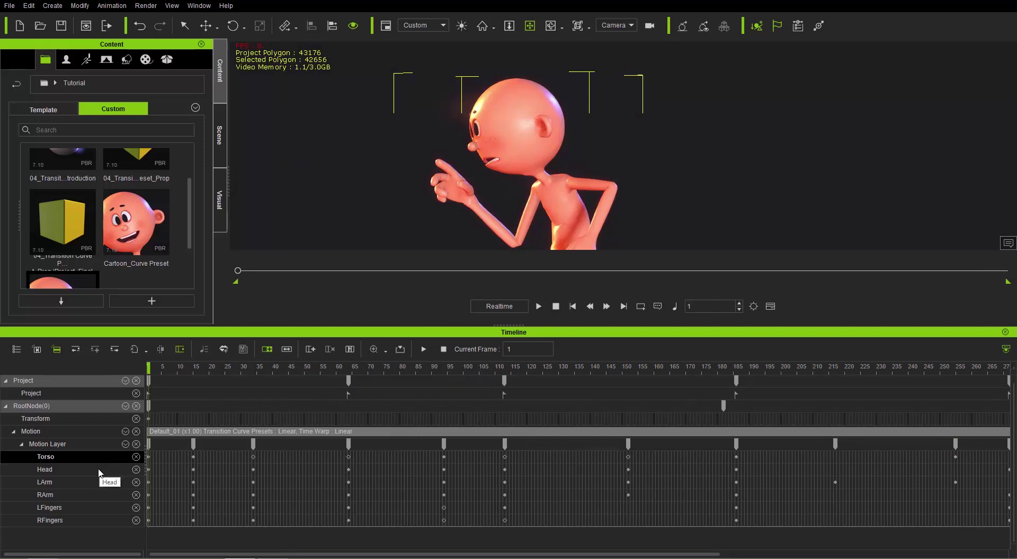
{"action": "left_click", "coordinate": [539, 307]}
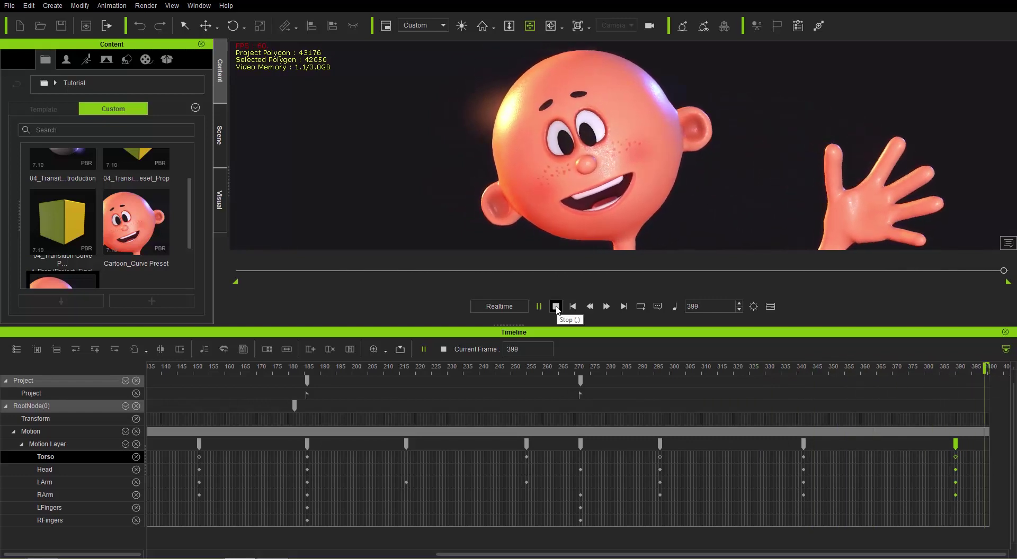
{"action": "left_click", "coordinate": [555, 307]}
{"action": "left_click", "coordinate": [539, 306]}
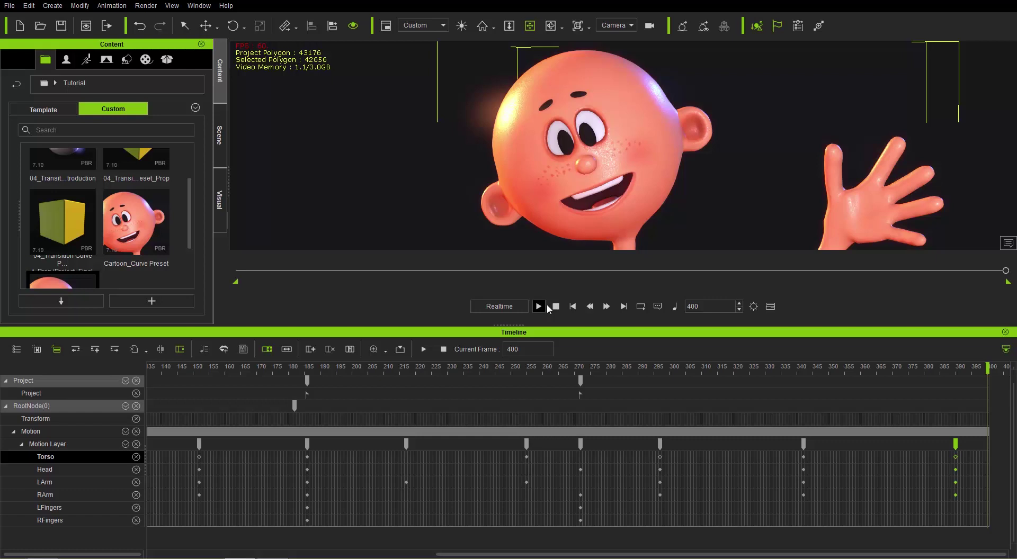
{"action": "left_click", "coordinate": [555, 306]}
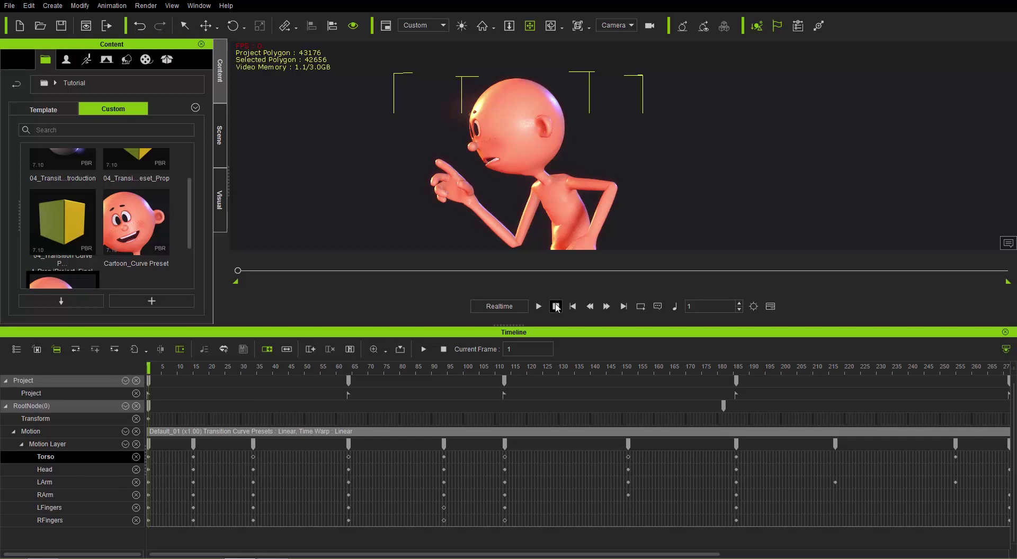
{"action": "left_click", "coordinate": [539, 307]}
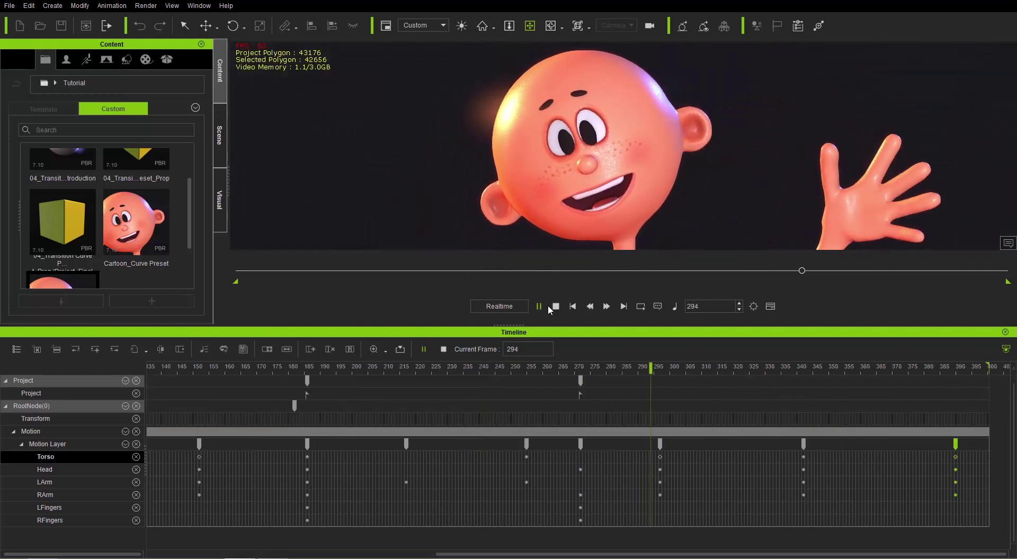
{"action": "left_click", "coordinate": [550, 305]}
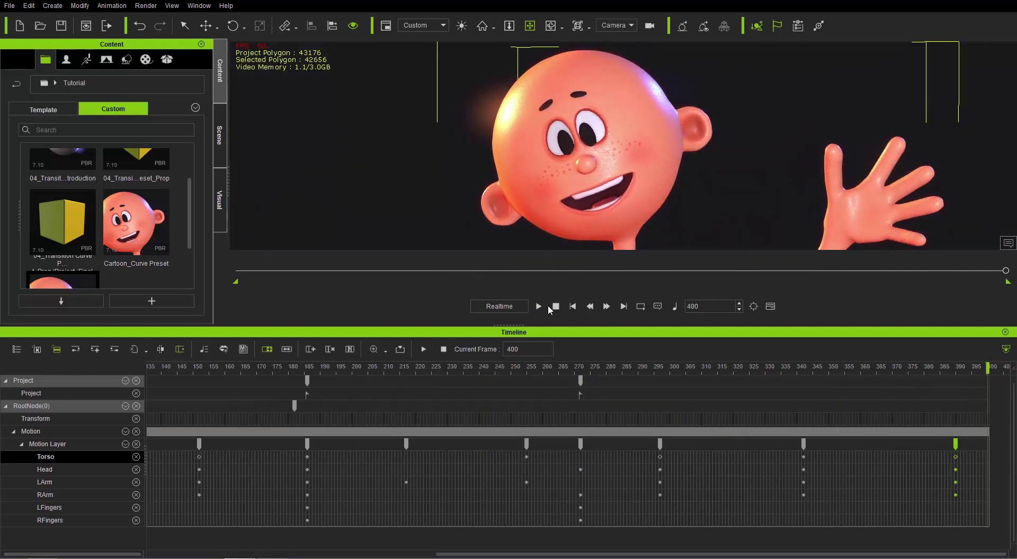